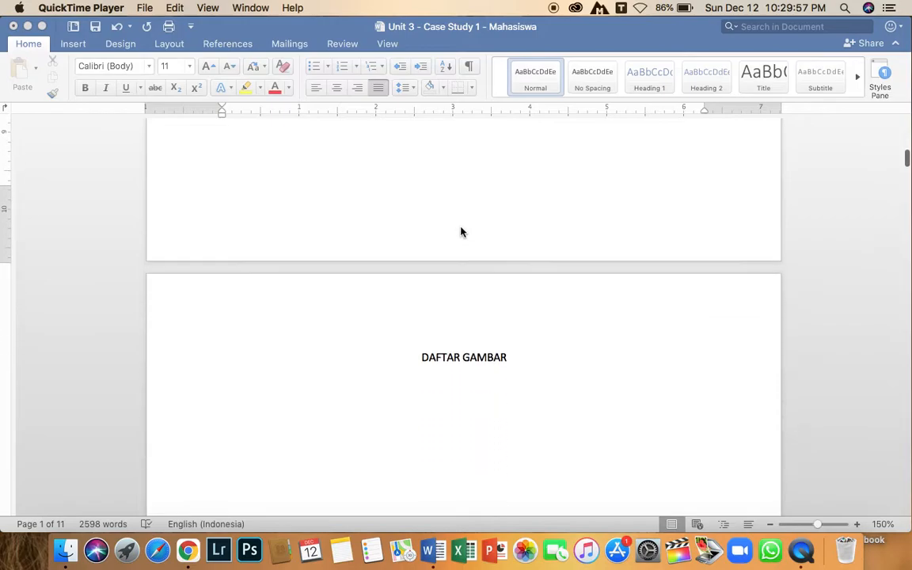
# Scroll through the report to review its front pages and chapter sections.
pyautogui.scroll(-10, 468, 317)
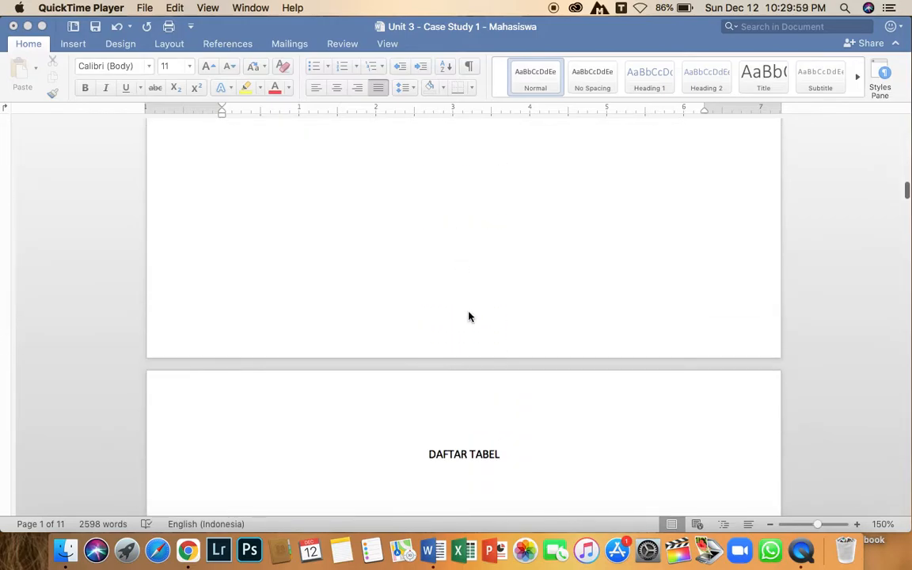
pyautogui.scroll(-10, 469, 317)
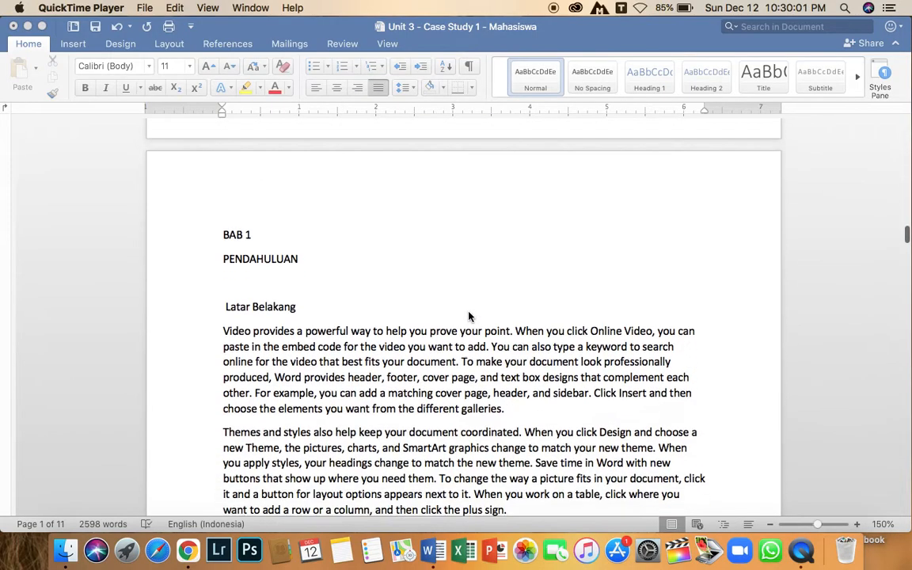
pyautogui.scroll(3, 302, 236)
pyautogui.scroll(-1, 221, 190)
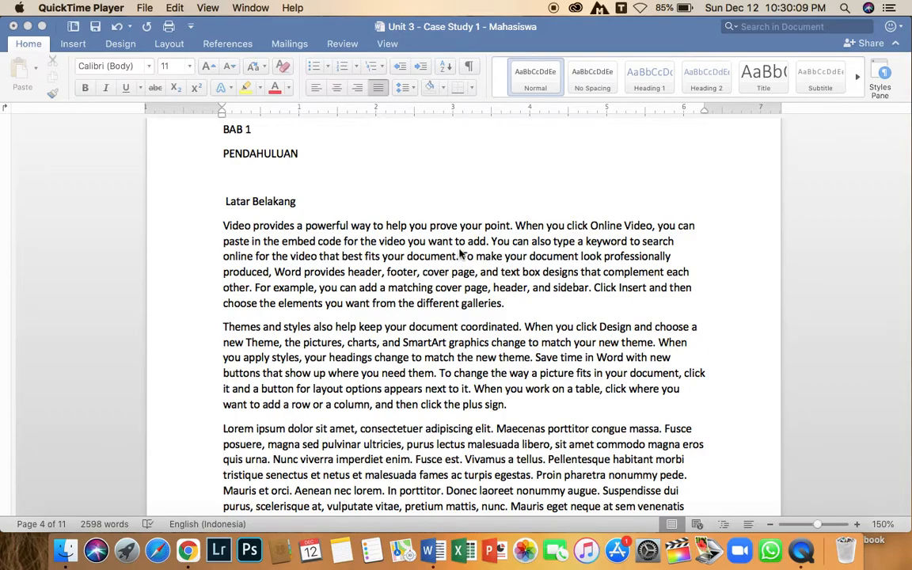
pyautogui.scroll(-3, 460, 254)
pyautogui.scroll(-10, 459, 253)
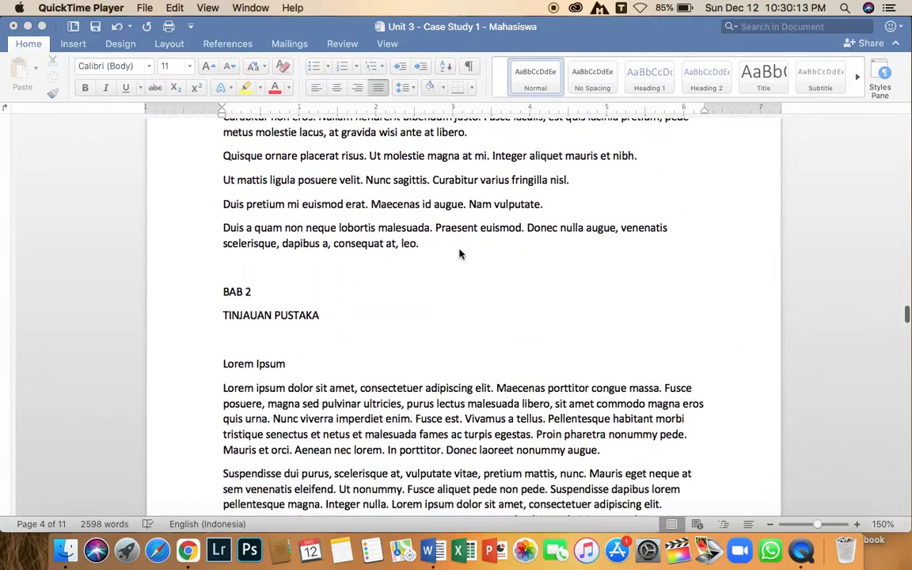
pyautogui.scroll(6, 447, 259)
pyautogui.scroll(13, 446, 259)
pyautogui.scroll(20, 447, 259)
pyautogui.scroll(20, 446, 259)
pyautogui.scroll(15, 446, 259)
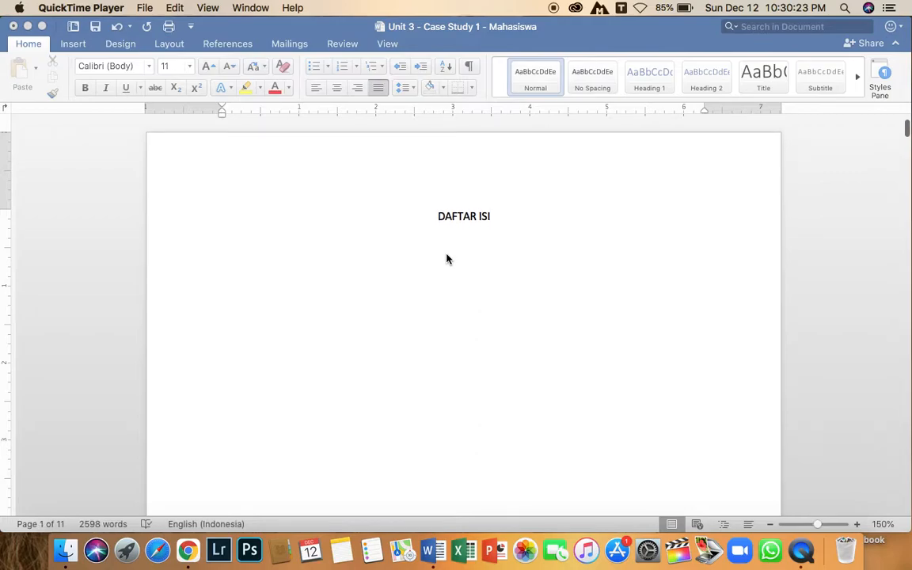
# Left-align the empty line below the DAFTAR GAMBAR heading.
pyautogui.scroll(-5, 421, 287)
pyautogui.scroll(-15, 420, 287)
pyautogui.click(357, 256)
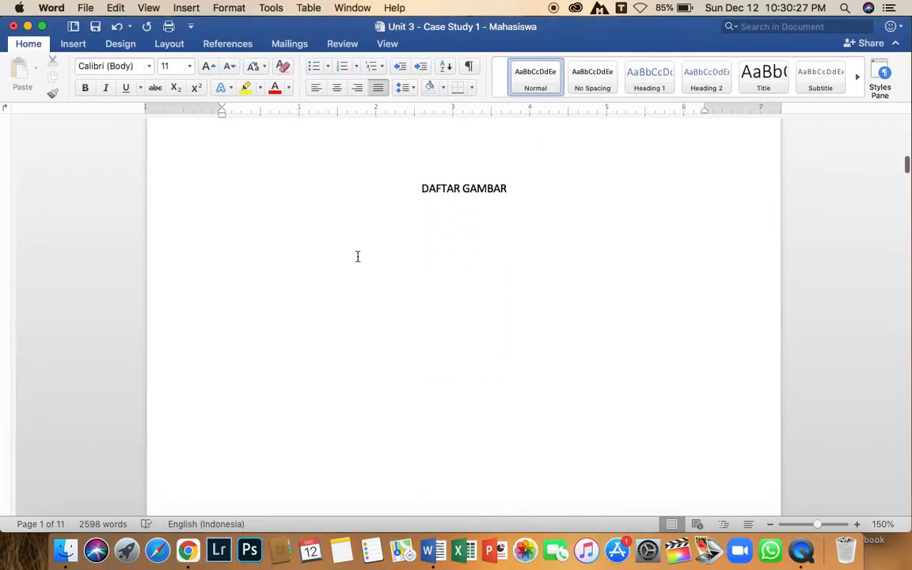
pyautogui.press('super+l')
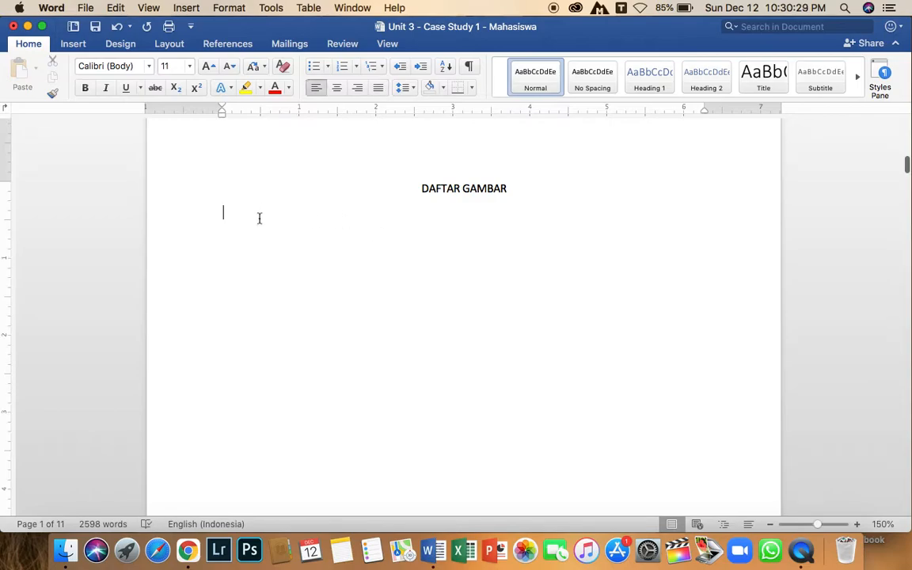
# Open the Insert Caption dialog for the laptop picture in chapter 2.
pyautogui.scroll(-15, 467, 255)
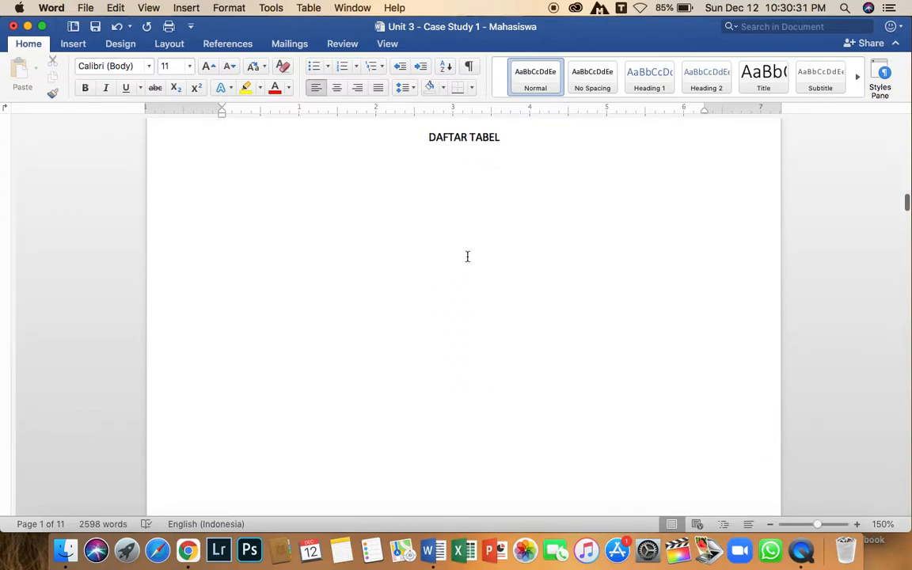
pyautogui.scroll(-20, 466, 256)
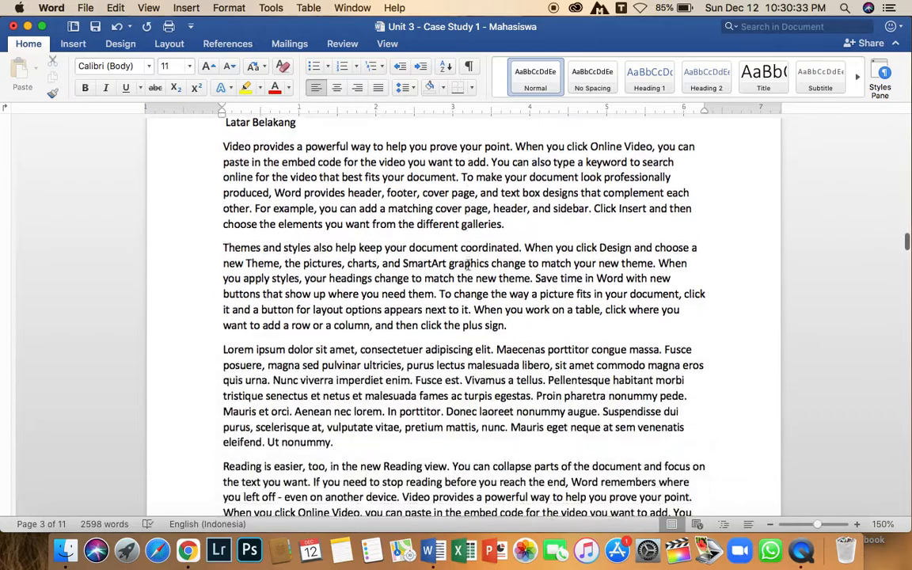
pyautogui.scroll(-20, 467, 266)
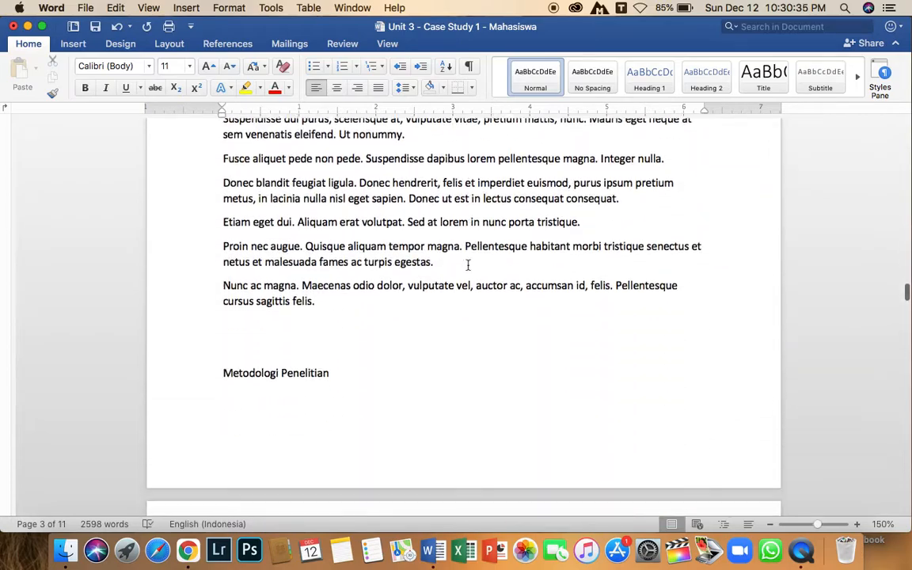
pyautogui.scroll(-20, 467, 265)
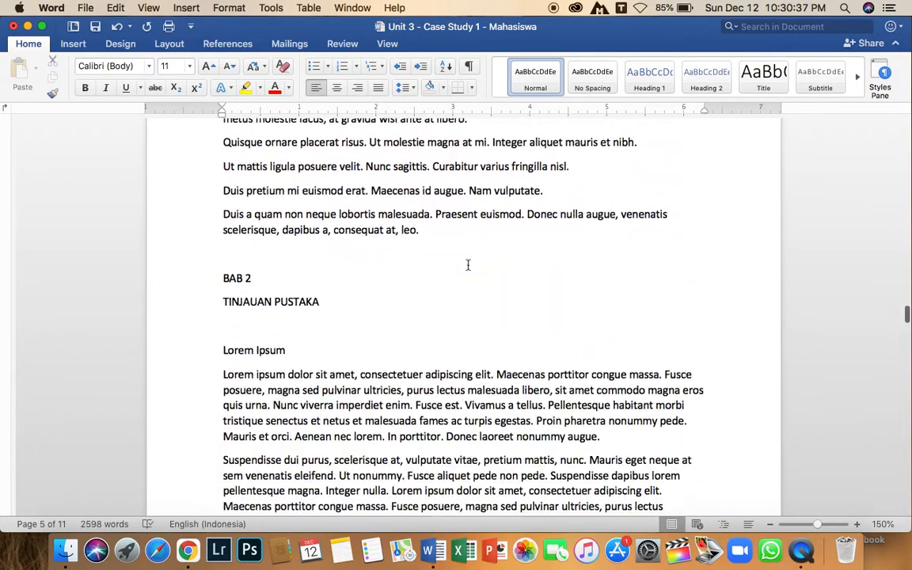
pyautogui.scroll(-3, 468, 265)
pyautogui.click(284, 225)
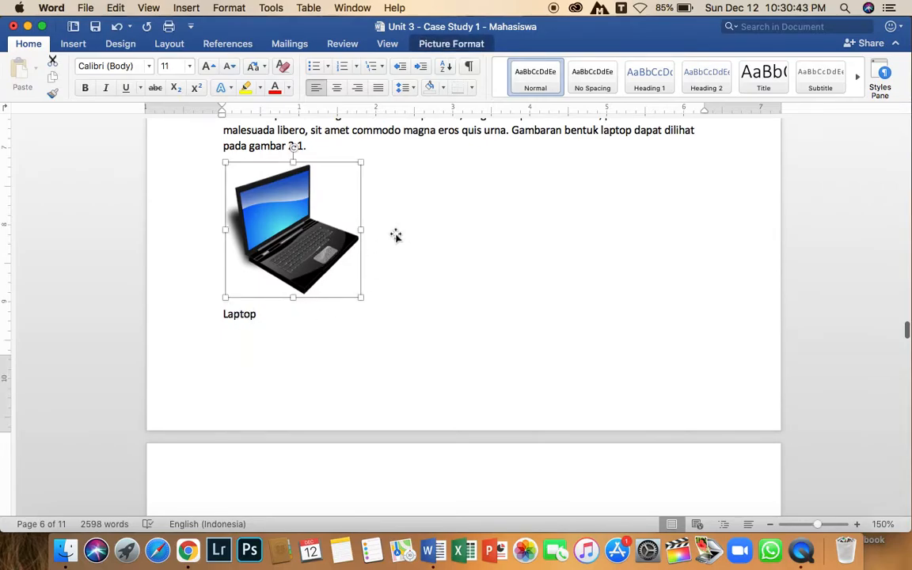
pyautogui.click(241, 49)
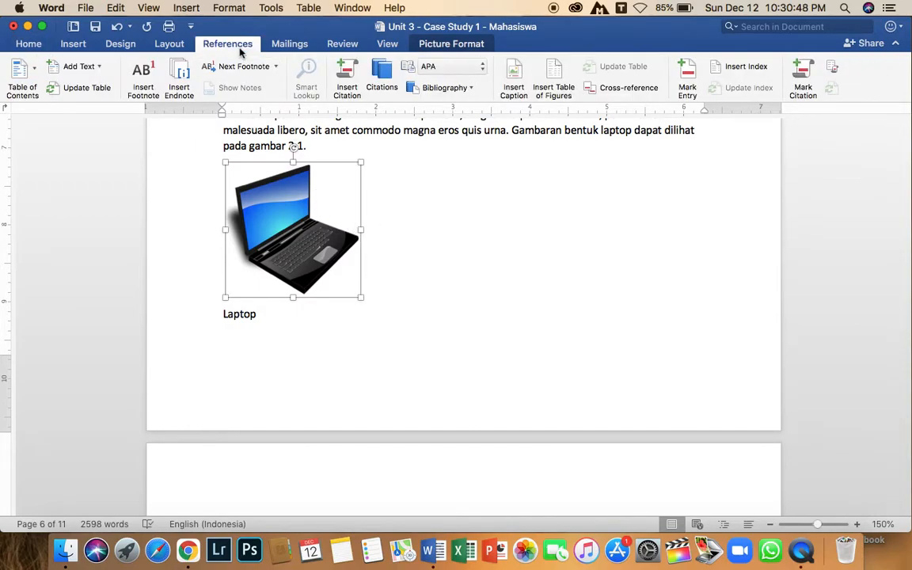
pyautogui.click(513, 76)
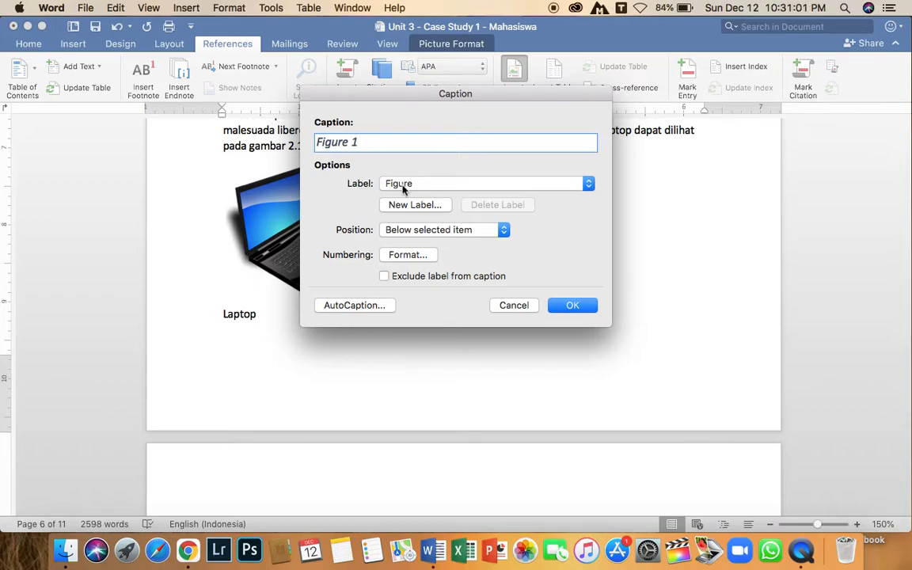
pyautogui.moveTo(373, 98); pyautogui.dragTo(442, 111)
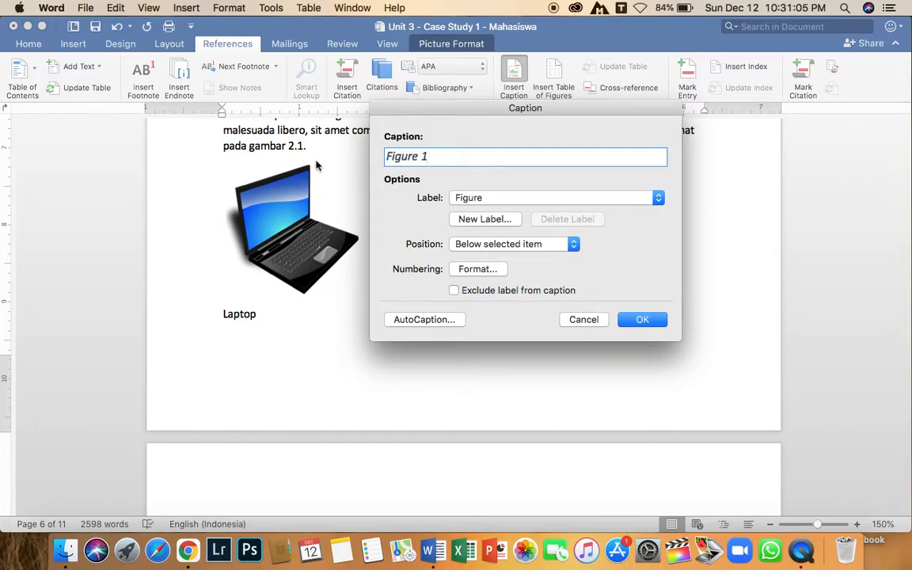
pyautogui.click(517, 204)
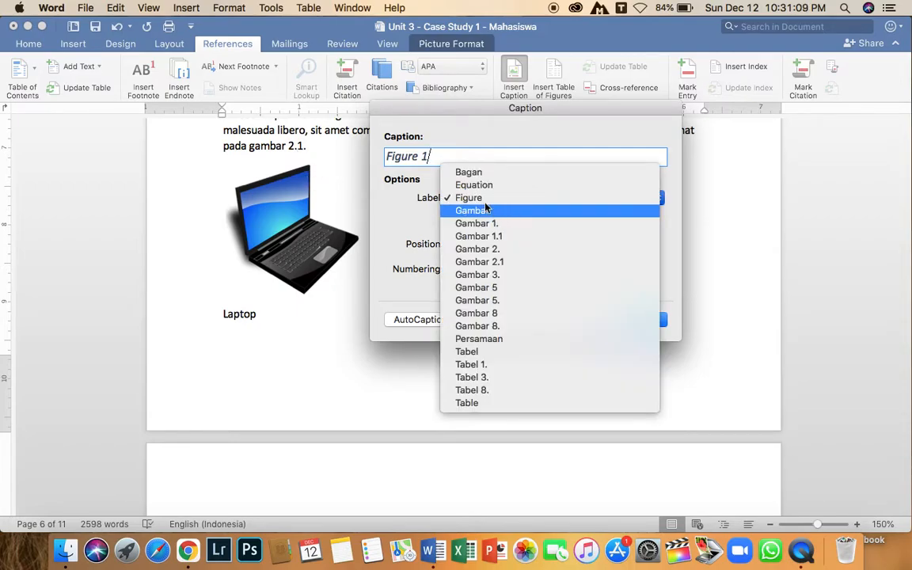
pyautogui.click(455, 200)
pyautogui.click(455, 199)
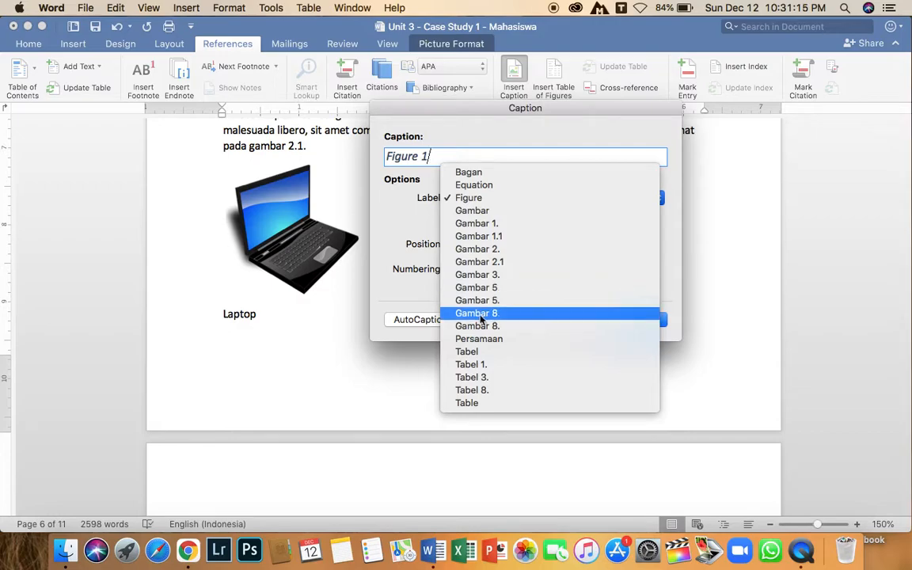
pyautogui.click(435, 230)
pyautogui.click(483, 219)
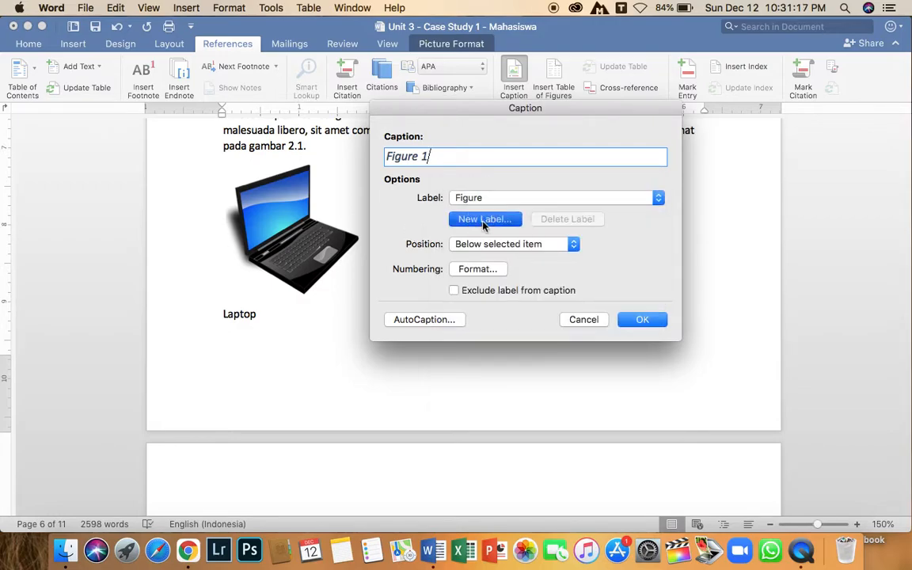
pyautogui.write('GAMBAR 2.')
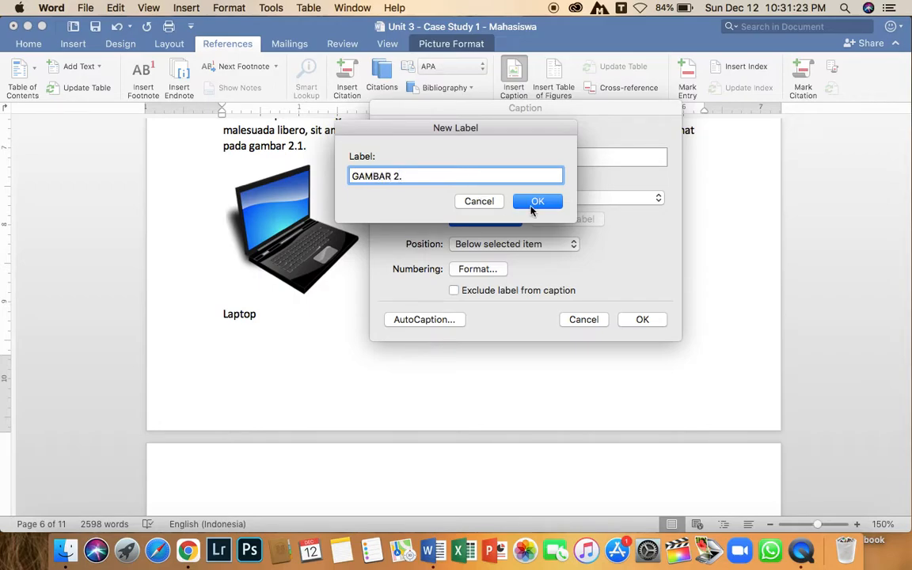
pyautogui.click(479, 201)
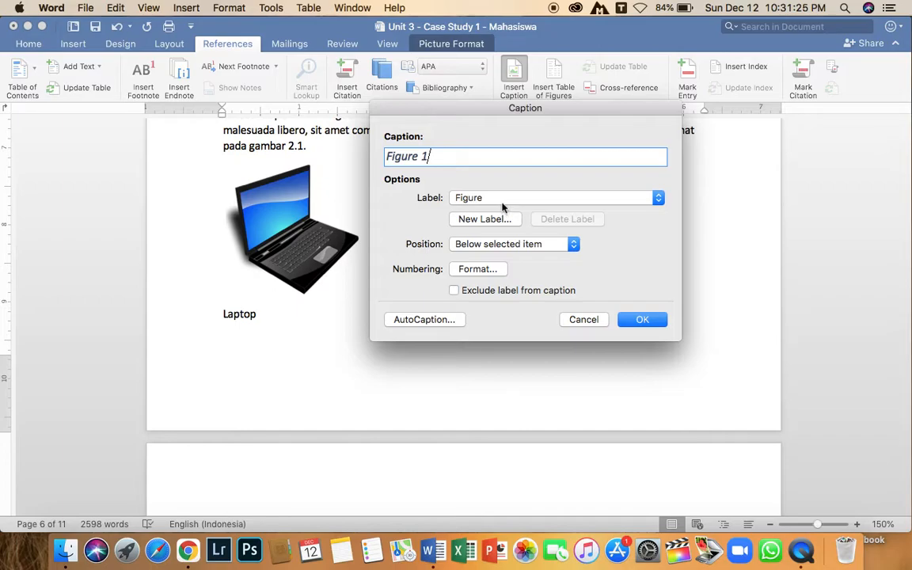
# Caption the laptop picture as Gambar 2. 1 Laptop using the Gambar 2. label.
pyautogui.click(502, 201)
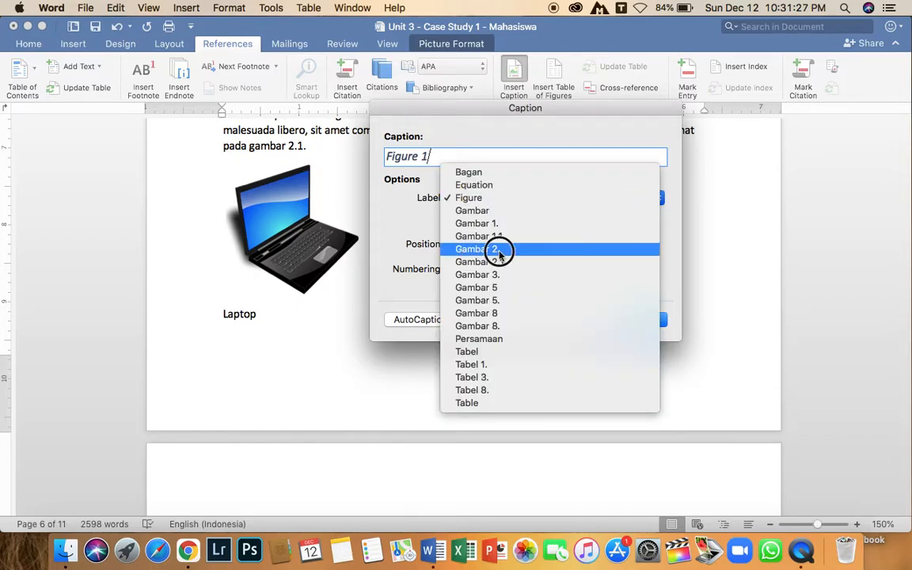
pyautogui.click(500, 250)
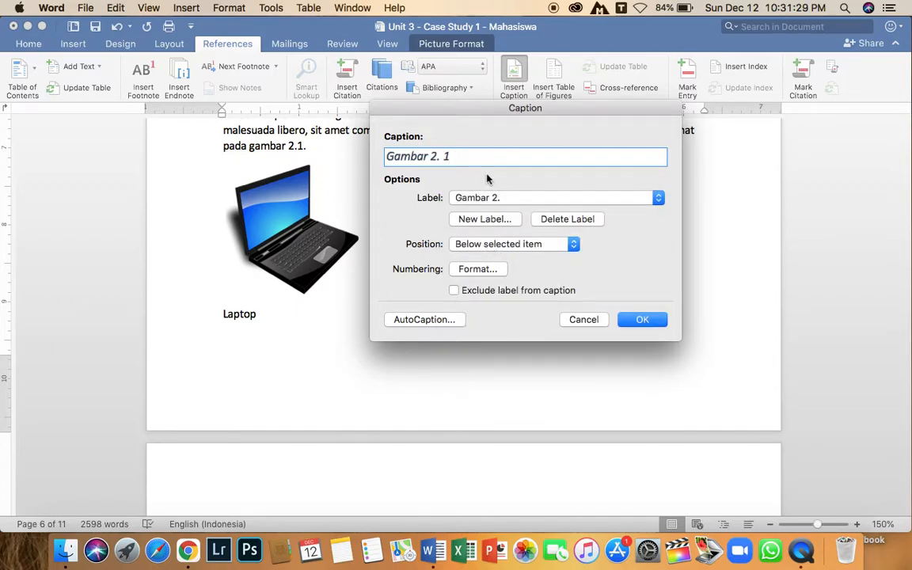
pyautogui.write('gAMBAR')
pyautogui.press('BackSpace')
pyautogui.press('BackSpace')
pyautogui.press('BackSpace')
pyautogui.write('lAP')
pyautogui.press('BackSpace')
pyautogui.press('BackSpace')
pyautogui.write('AP')
pyautogui.write('aptop')
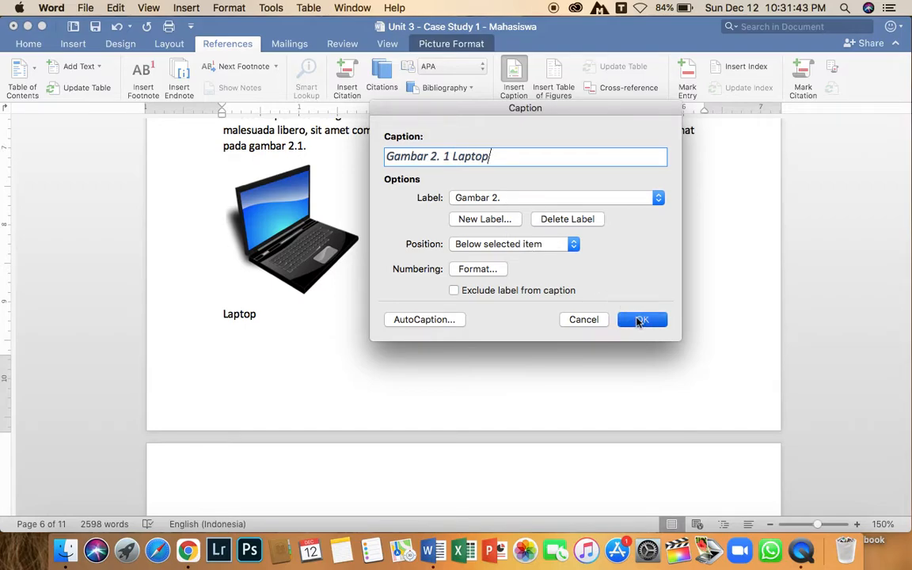
pyautogui.click(640, 320)
# Center the laptop picture and its new caption.
pyautogui.moveTo(297, 315); pyautogui.dragTo(222, 315)
pyautogui.click(293, 267)
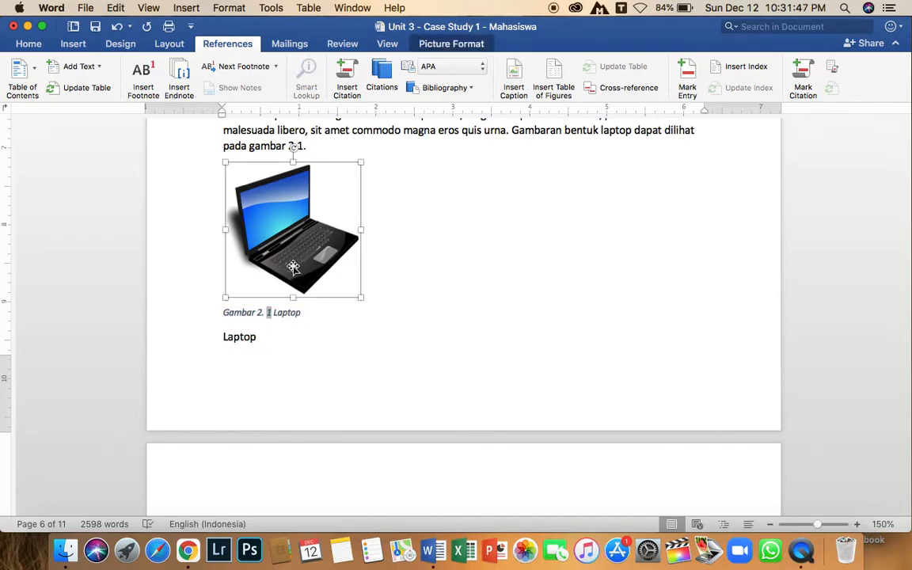
pyautogui.press('super+e')
pyautogui.click(301, 313)
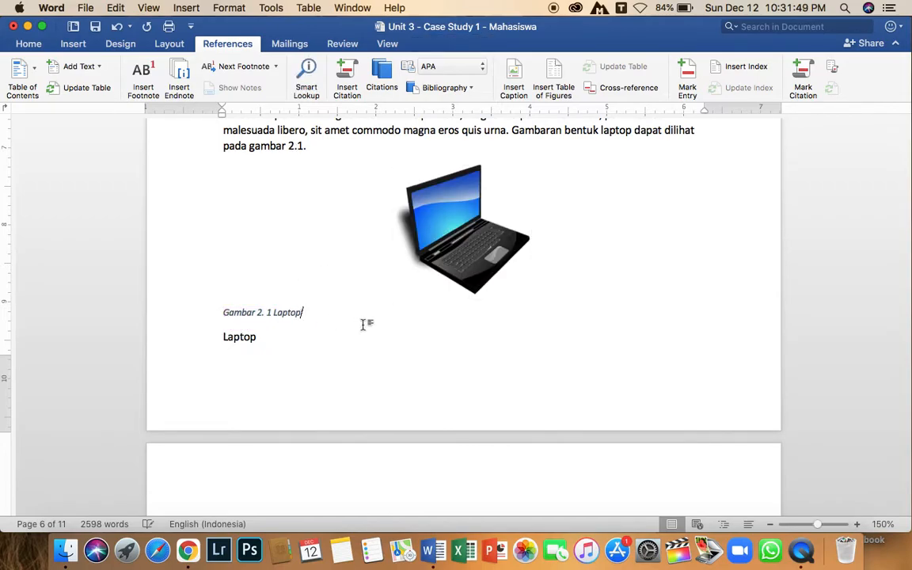
pyautogui.press('super+e')
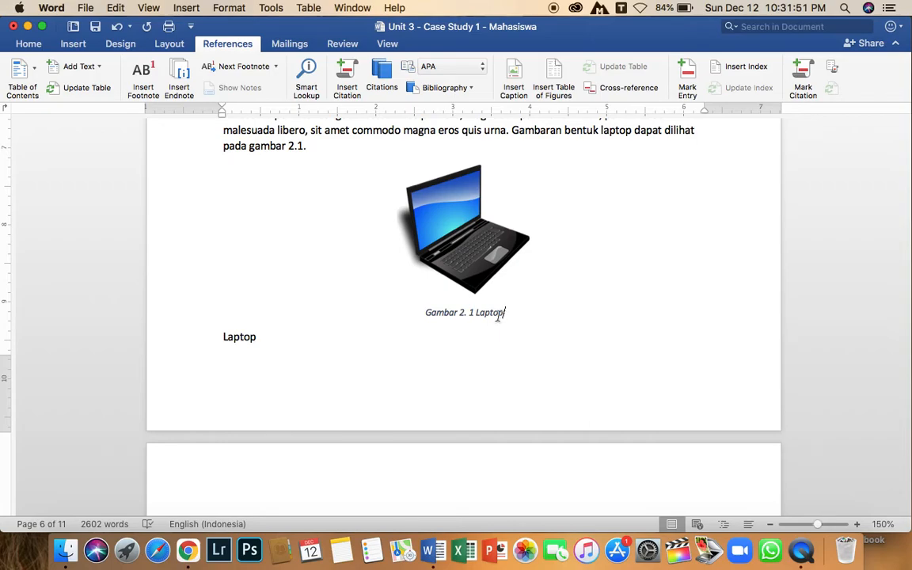
# Caption the notebook picture in chapter 2 as Gambar 3. 1 Notebook, choosing the Gambar 3. label.
pyautogui.scroll(-3, 476, 315)
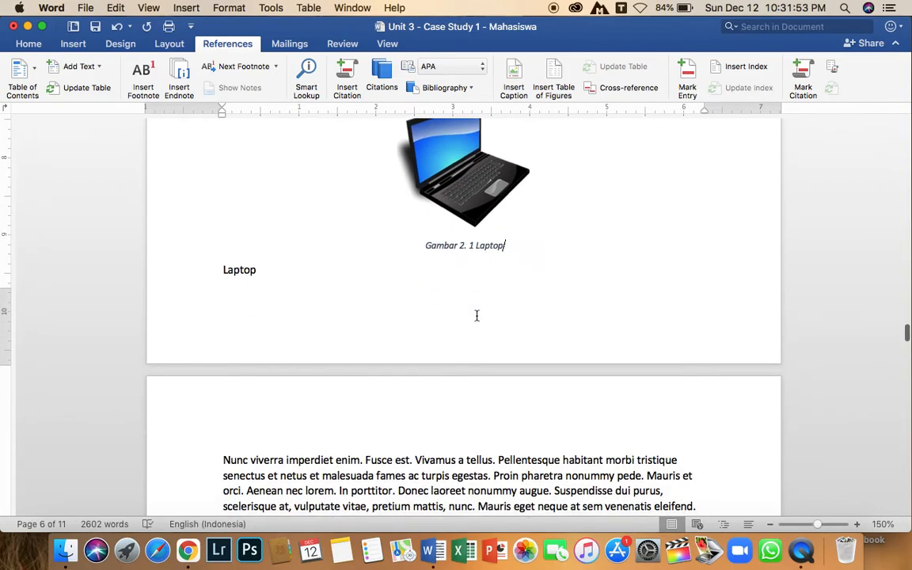
pyautogui.scroll(3, 476, 315)
pyautogui.click(471, 268)
pyautogui.scroll(-9, 498, 340)
pyautogui.scroll(-10, 499, 345)
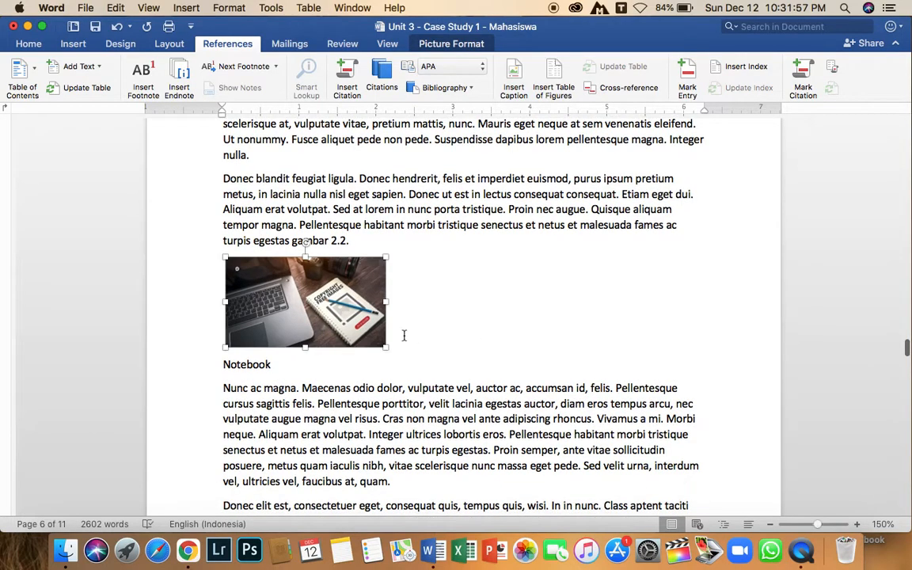
pyautogui.scroll(-19, 403, 335)
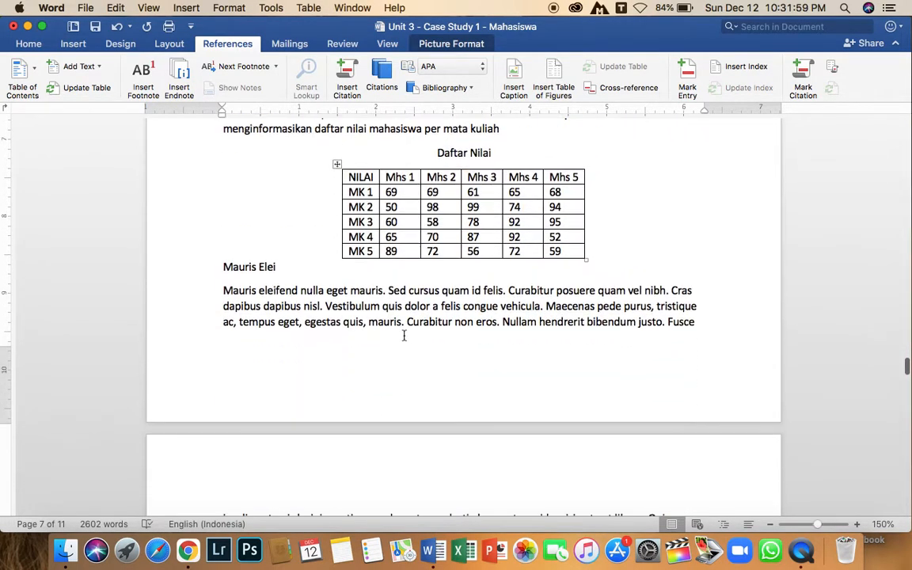
pyautogui.scroll(-20, 404, 335)
pyautogui.scroll(20, 404, 335)
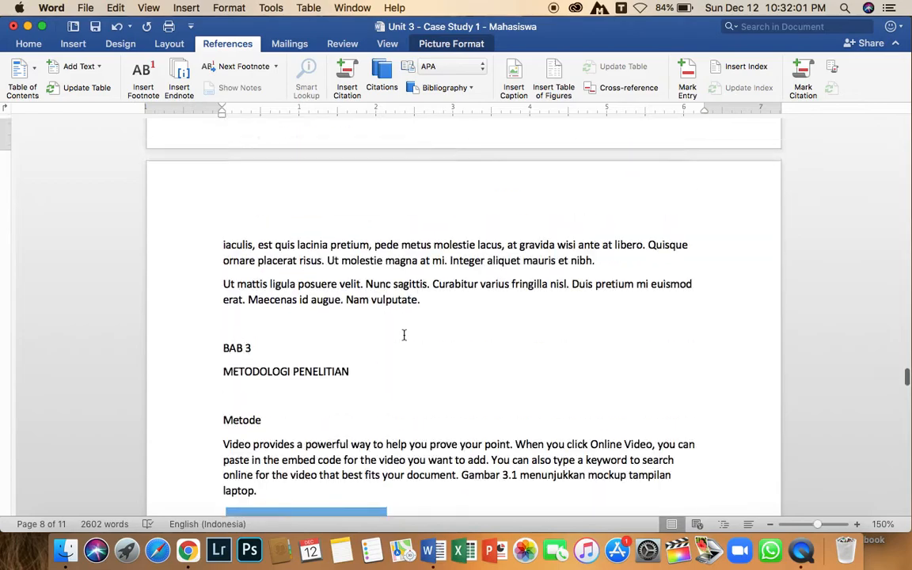
pyautogui.scroll(3, 403, 335)
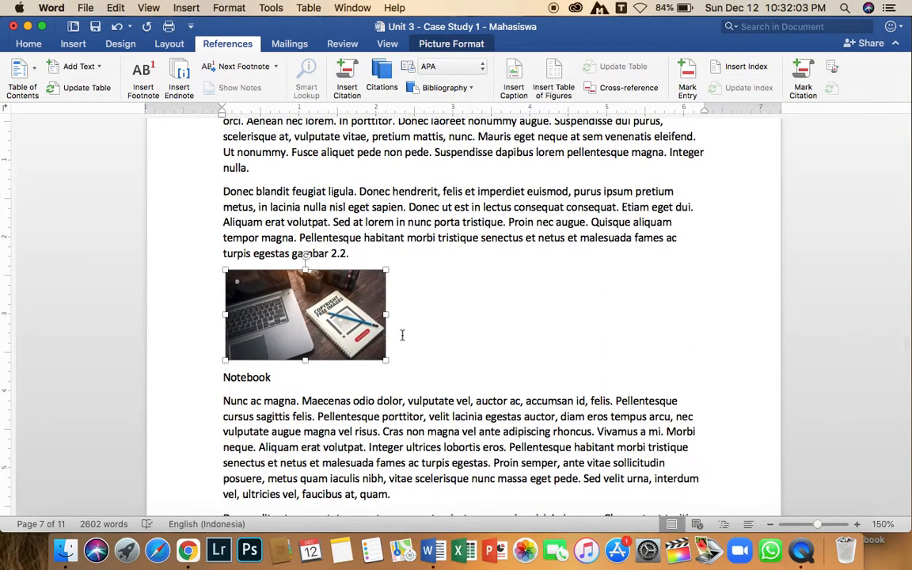
pyautogui.rightClick(353, 347)
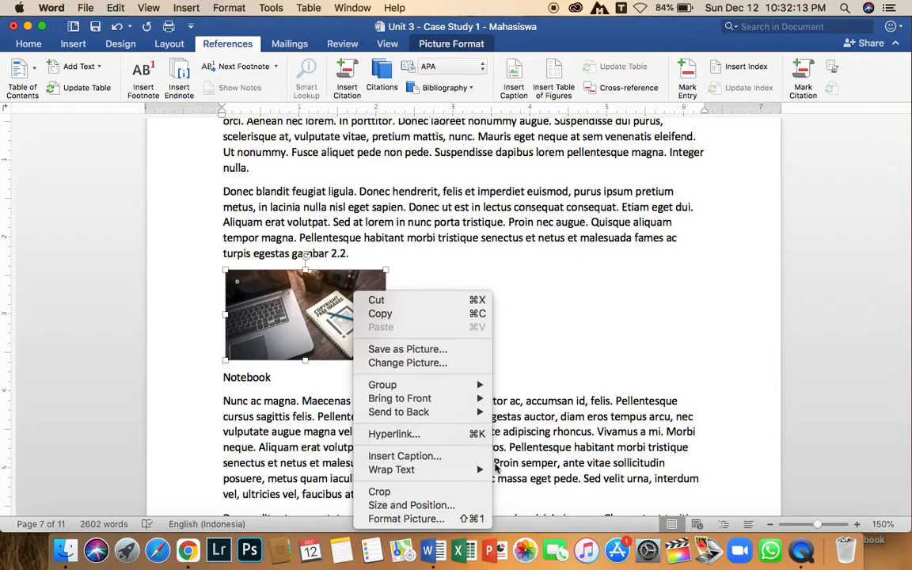
pyautogui.click(411, 457)
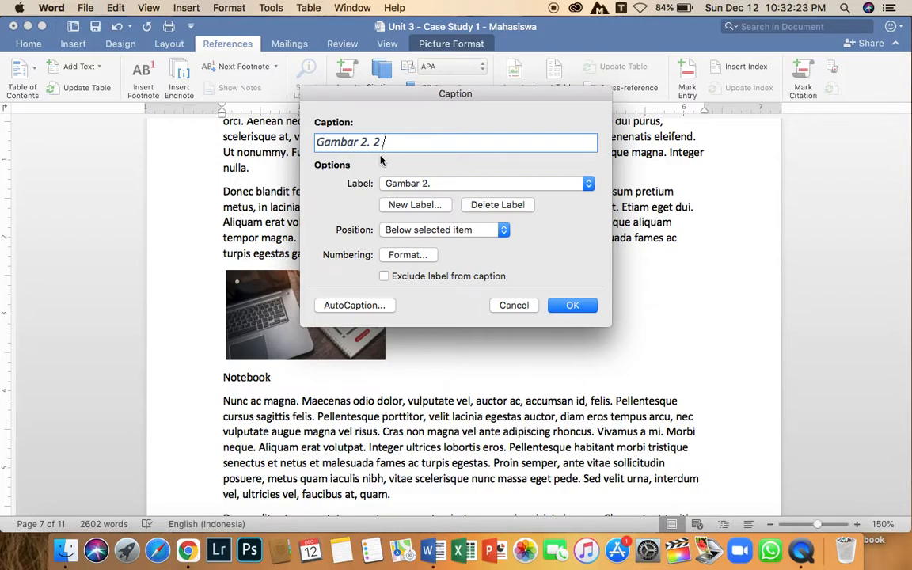
pyautogui.click(408, 187)
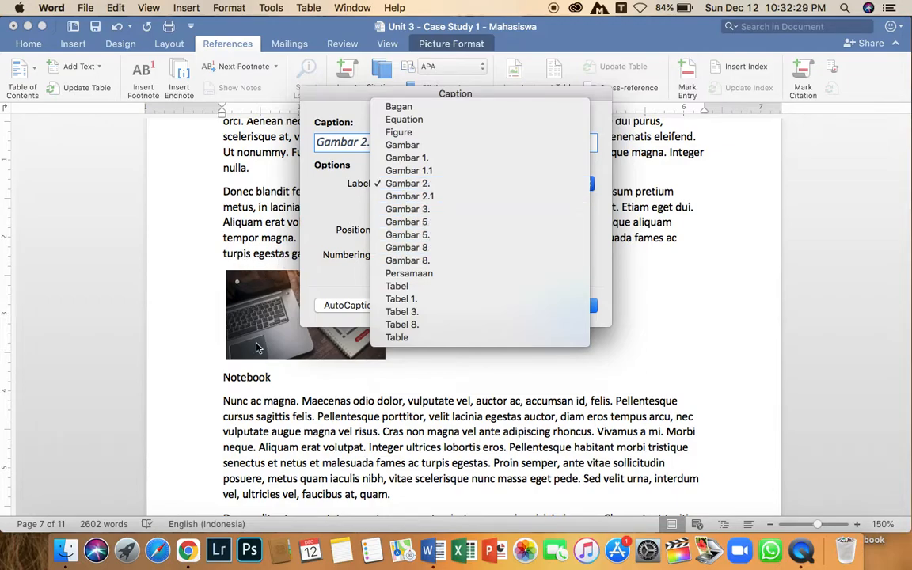
pyautogui.click(407, 209)
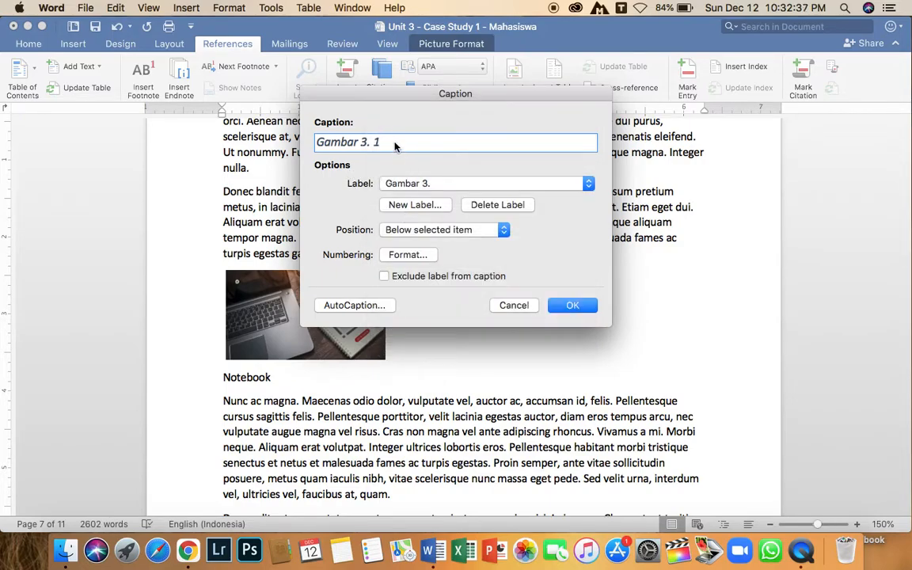
pyautogui.write('Notebook')
pyautogui.click(569, 305)
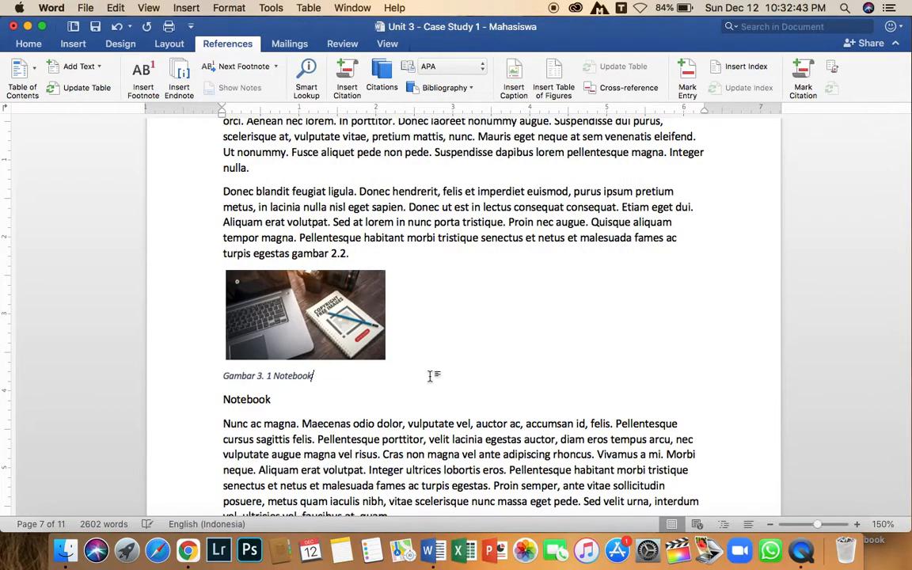
# Center the notebook picture and its new caption.
pyautogui.click(294, 352)
pyautogui.press('super+e')
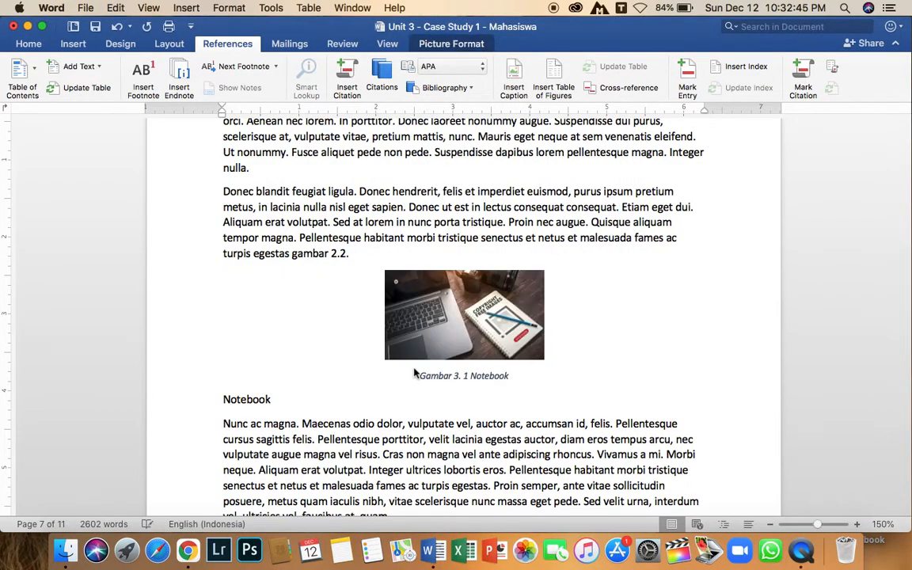
# Caption the mockup picture in chapter 3 as Gambar 3. 2 Mockup with the Gambar 3. label.
pyautogui.scroll(-15, 485, 396)
pyautogui.scroll(-10, 485, 396)
pyautogui.scroll(8, 356, 289)
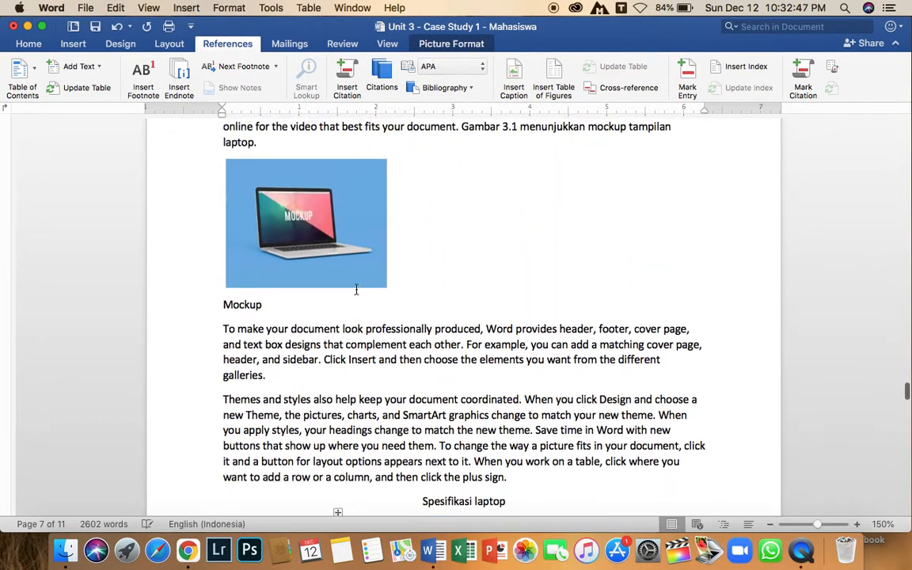
pyautogui.click(341, 398)
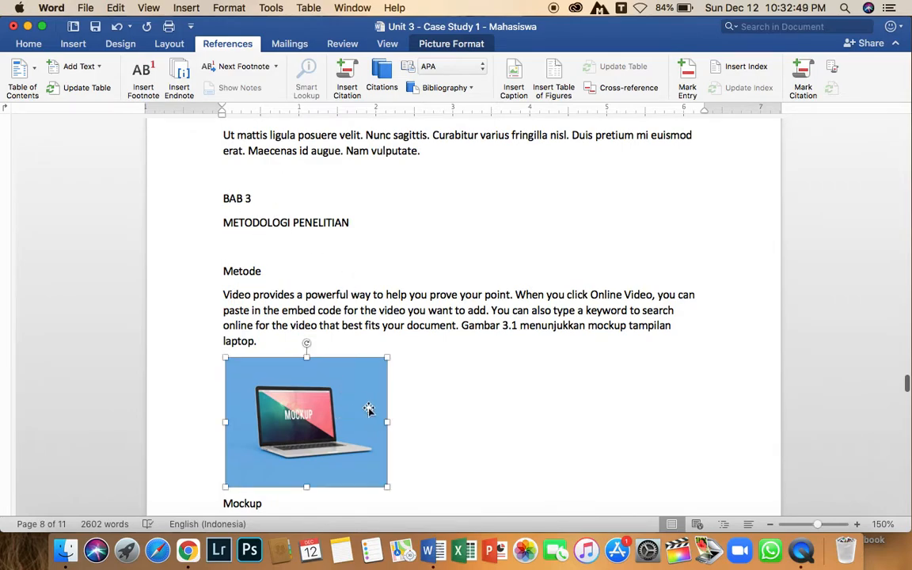
pyautogui.scroll(-4, 364, 404)
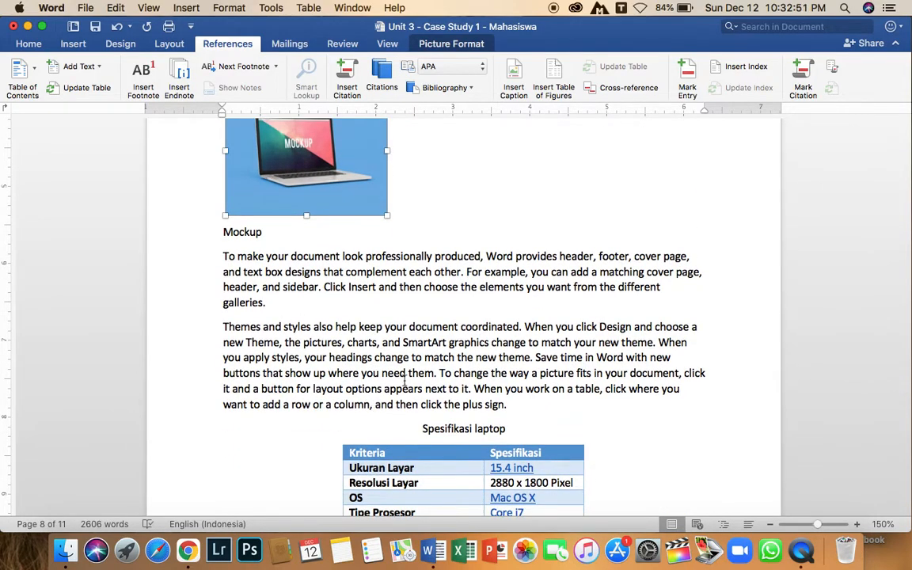
pyautogui.click(513, 79)
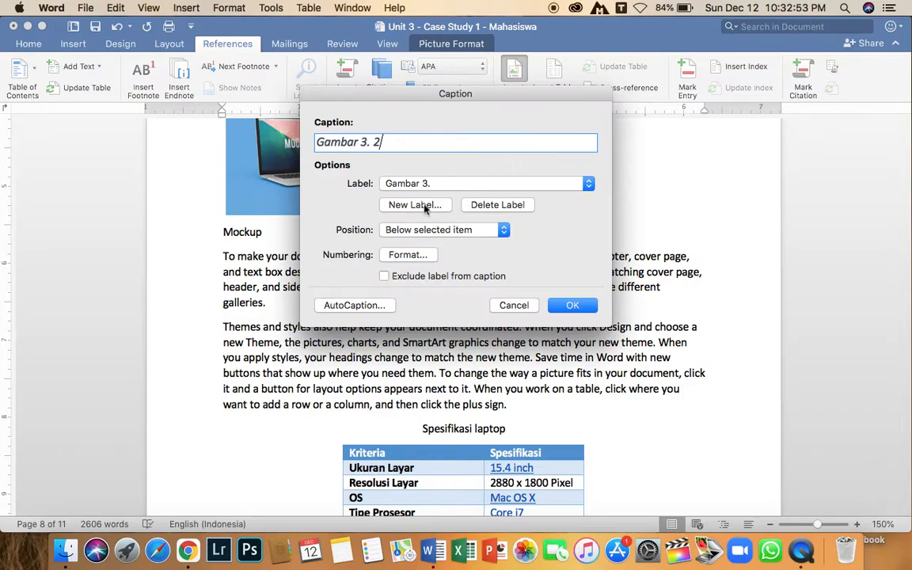
pyautogui.write('Mockup')
pyautogui.click(570, 306)
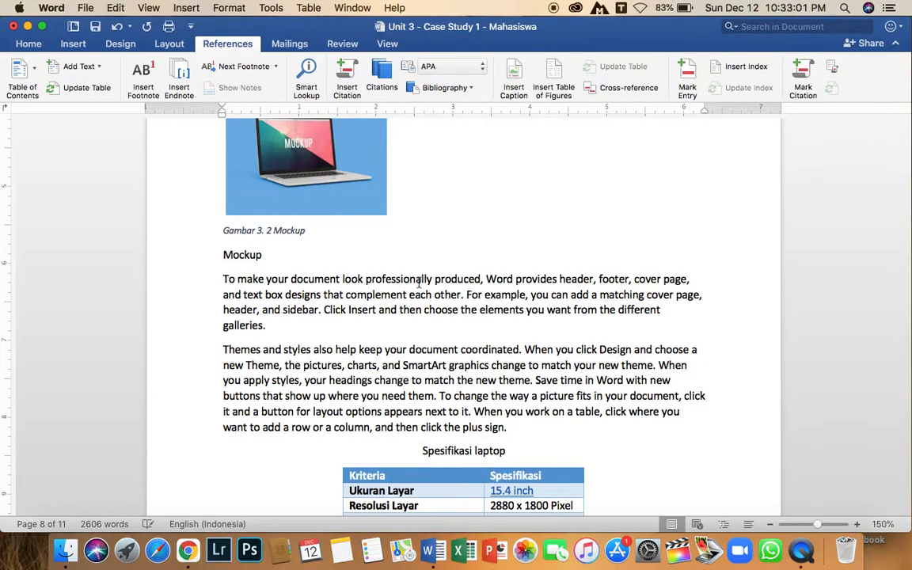
# Caption the second laptop picture in chapter 3 as Gambar 3. 3 Laptop 2.
pyautogui.click(363, 178)
pyautogui.scroll(-10, 517, 283)
pyautogui.scroll(-10, 517, 283)
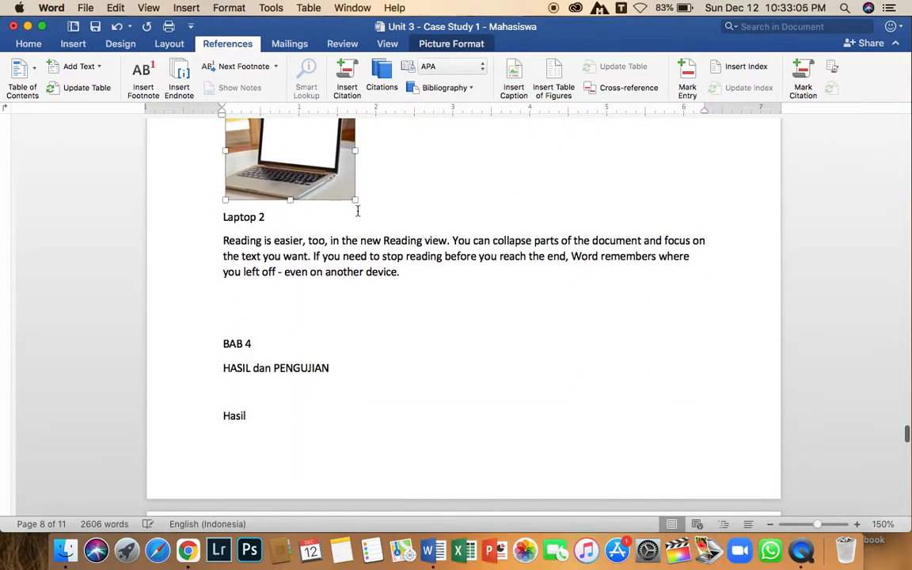
pyautogui.scroll(10, 346, 207)
pyautogui.scroll(15, 377, 223)
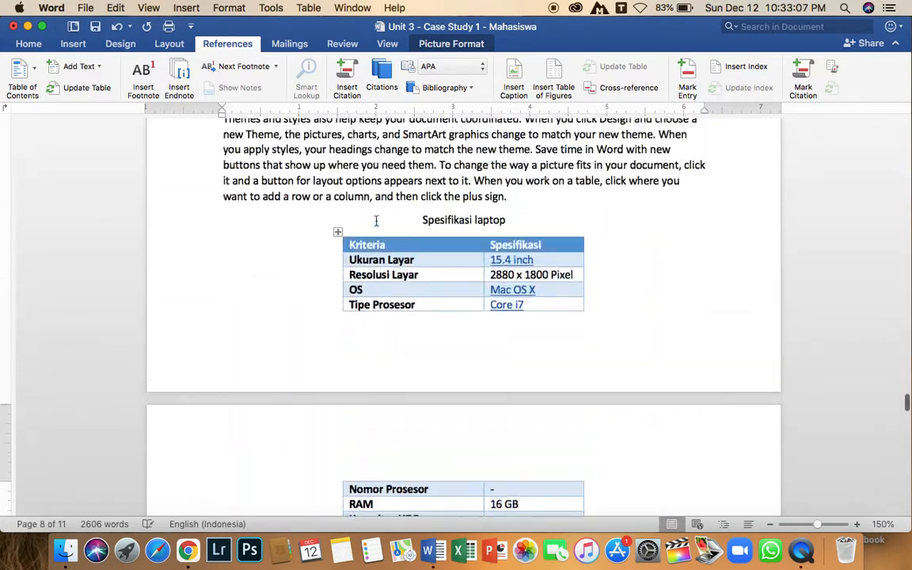
pyautogui.scroll(-10, 377, 223)
pyautogui.scroll(-10, 377, 222)
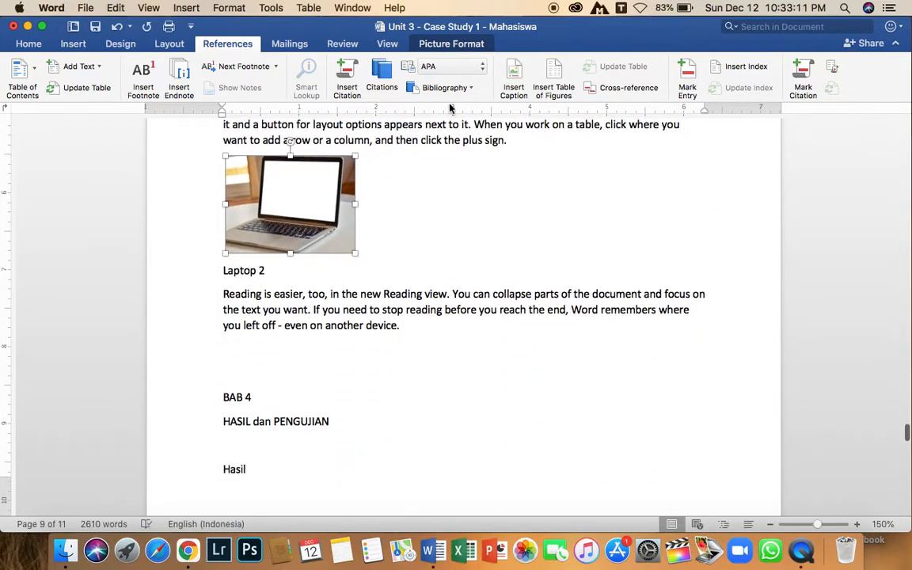
pyautogui.click(514, 79)
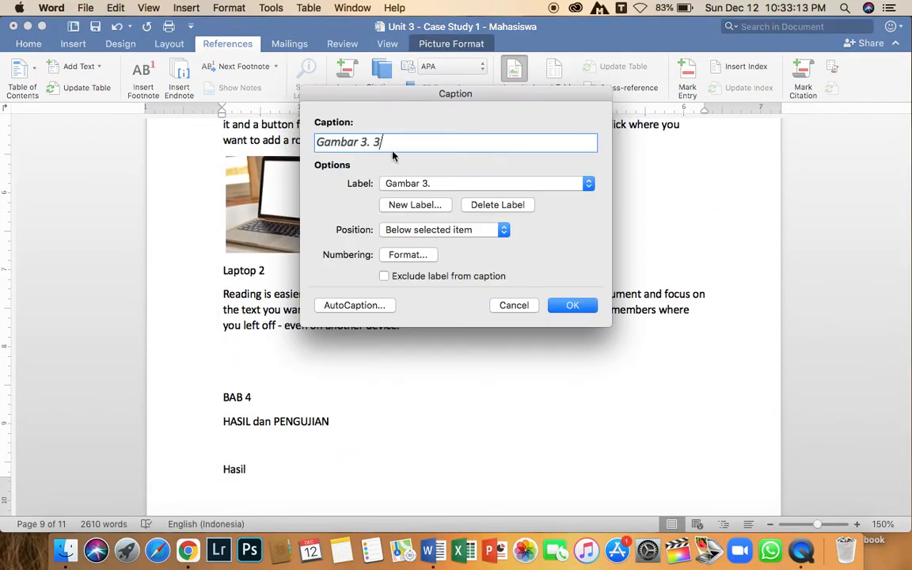
pyautogui.write('p')
pyautogui.write('ap')
pyautogui.click(563, 304)
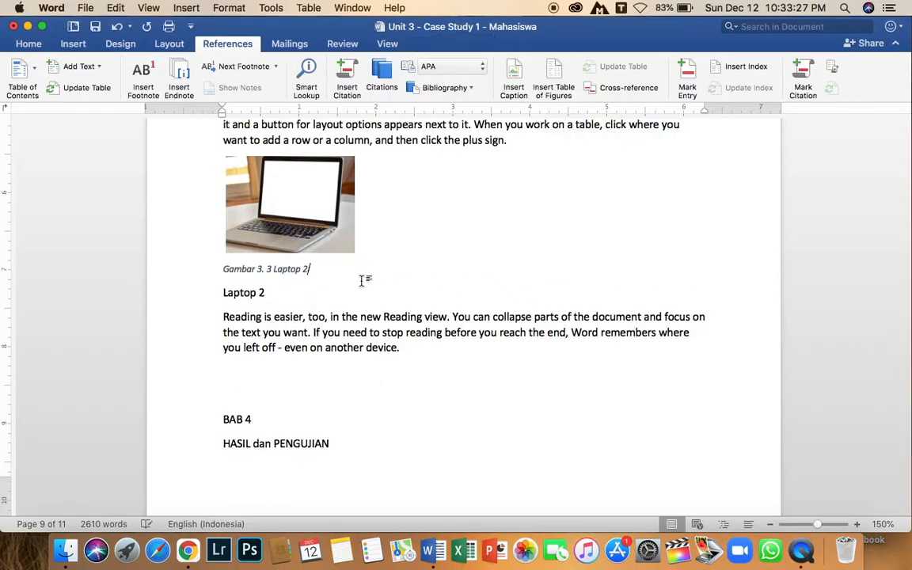
# Center the Laptop 2 picture and its caption.
pyautogui.press('super+e')
pyautogui.click(301, 228)
pyautogui.press('super+e')
pyautogui.click(529, 273)
# Scroll through chapters 4 and 5 to check for any further pictures needing captions.
pyautogui.scroll(3, 529, 273)
pyautogui.scroll(-10, 501, 269)
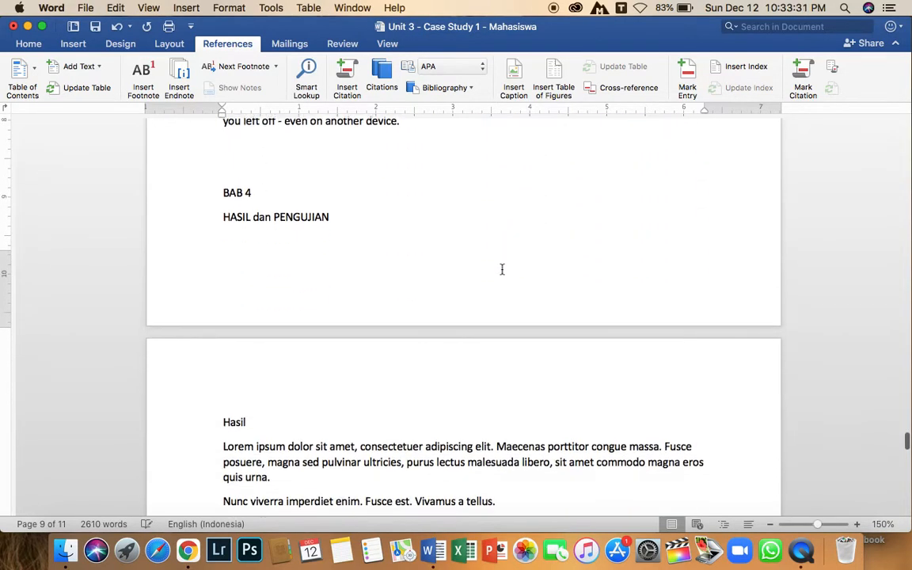
pyautogui.scroll(5, 554, 144)
pyautogui.scroll(-8, 552, 145)
pyautogui.scroll(-15, 544, 169)
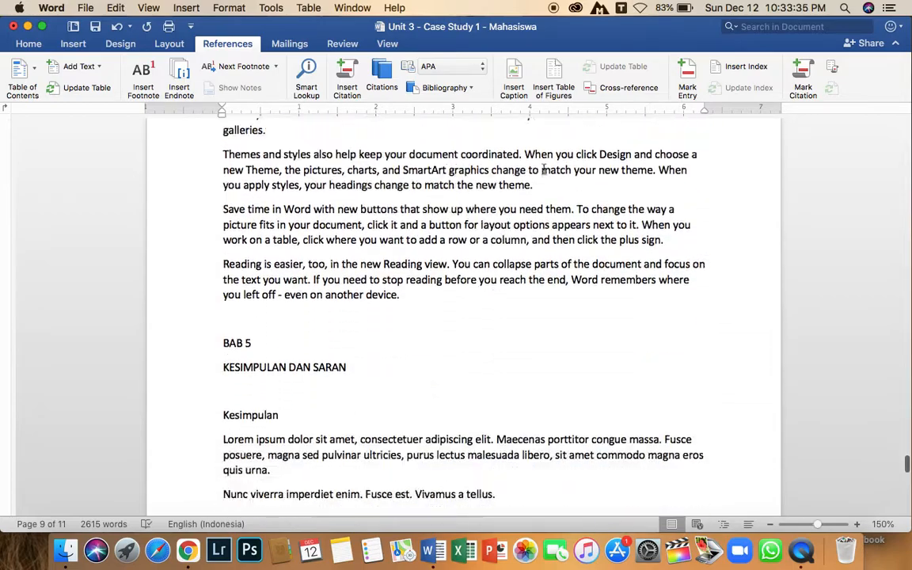
pyautogui.scroll(15, 544, 168)
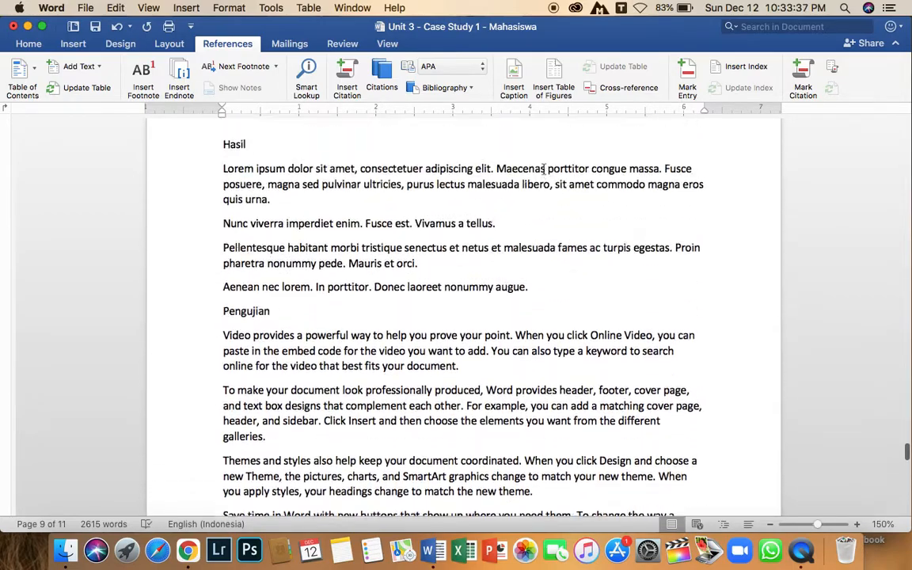
pyautogui.scroll(-10, 544, 168)
pyautogui.scroll(-8, 543, 168)
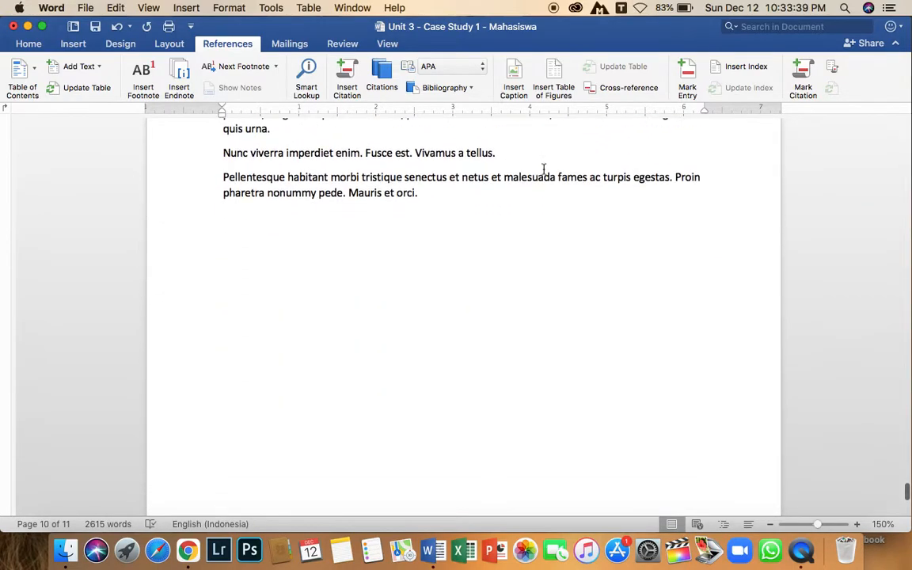
# Insert a table of figures for the Gambar 2. caption label on the line below the DAFTAR GAMBAR heading.
pyautogui.scroll(15, 543, 168)
pyautogui.scroll(20, 544, 168)
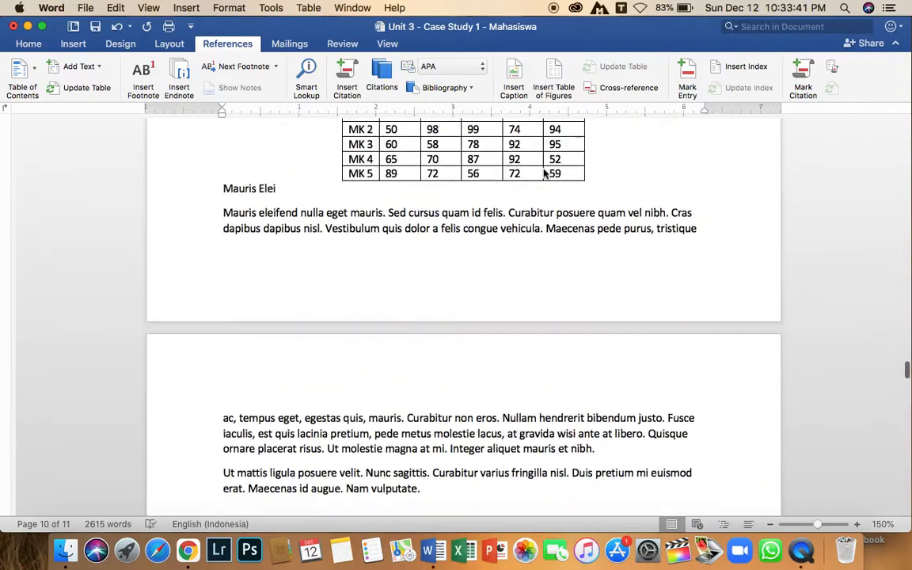
pyautogui.scroll(20, 543, 169)
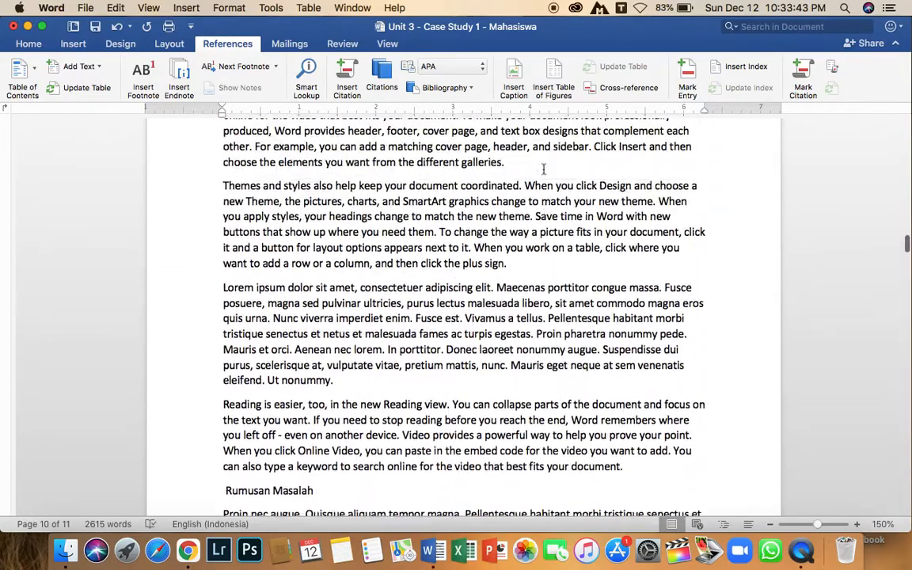
pyautogui.scroll(15, 544, 169)
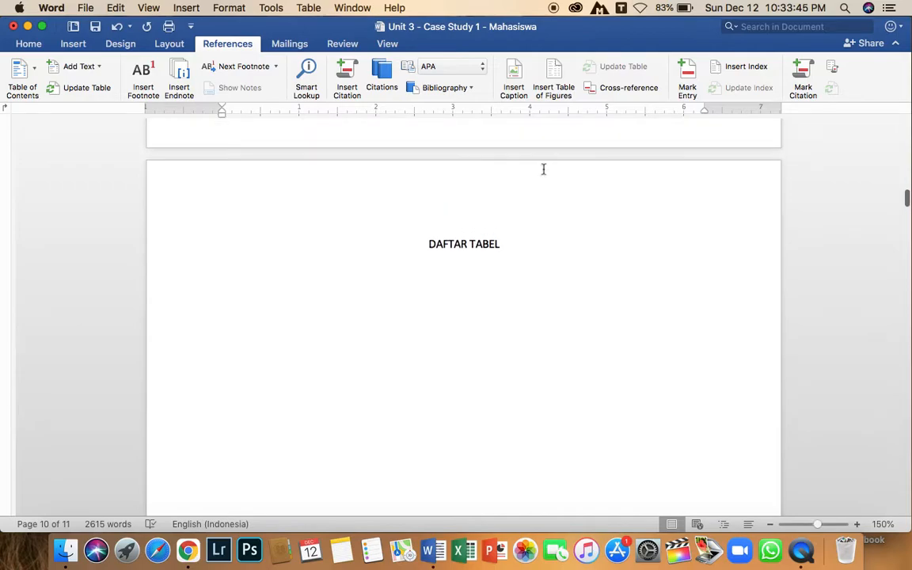
pyautogui.scroll(10, 545, 167)
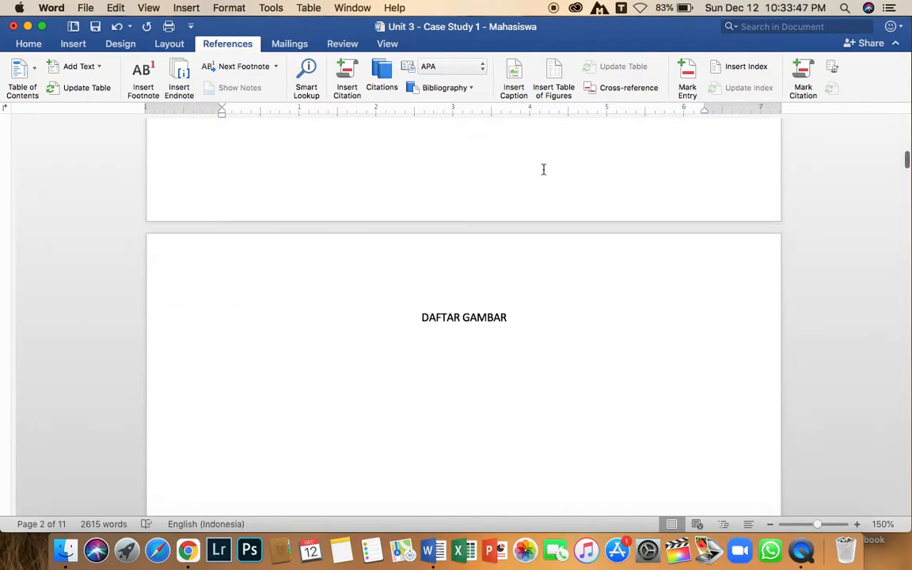
pyautogui.scroll(-3, 546, 167)
pyautogui.click(225, 252)
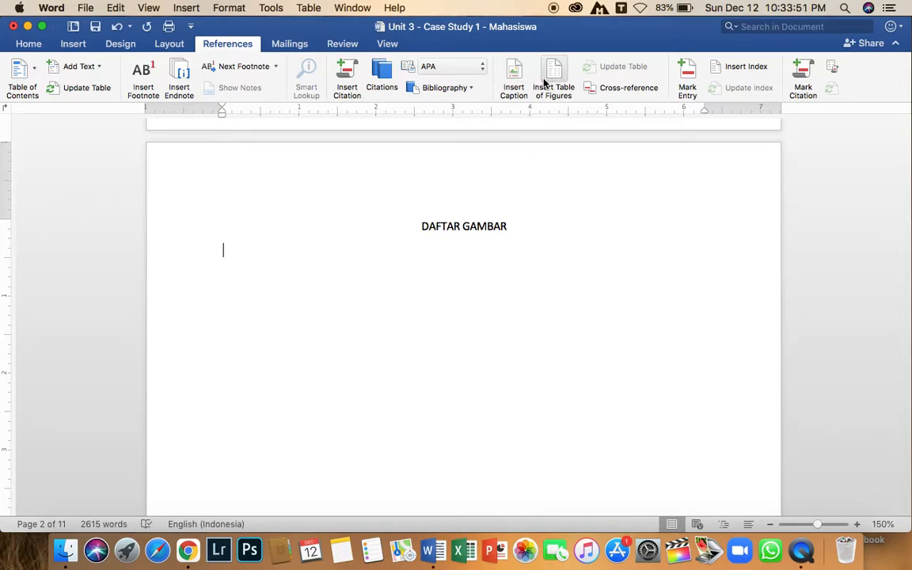
pyautogui.click(236, 46)
pyautogui.click(238, 49)
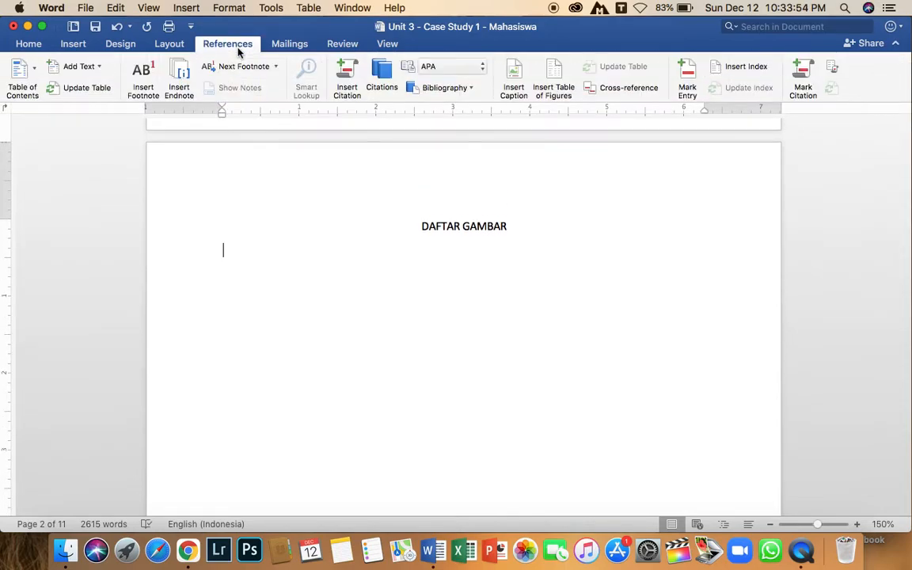
pyautogui.click(556, 80)
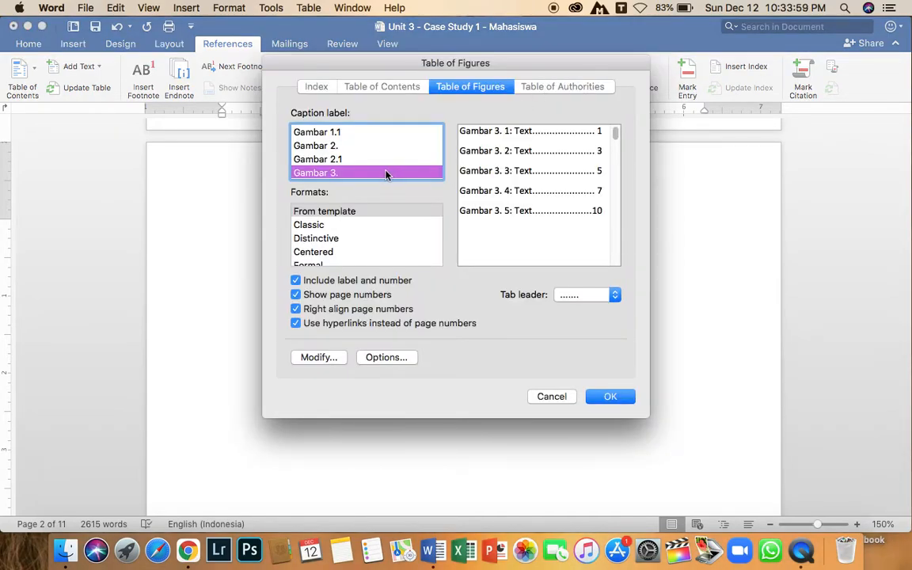
pyautogui.scroll(5, 385, 174)
pyautogui.scroll(-5, 385, 174)
pyautogui.scroll(2, 356, 173)
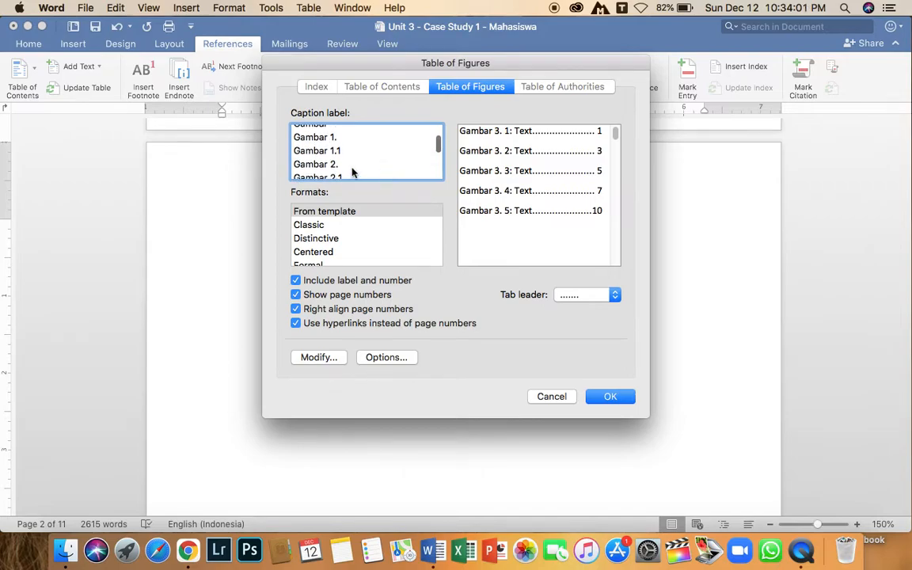
pyautogui.click(346, 164)
pyautogui.click(610, 396)
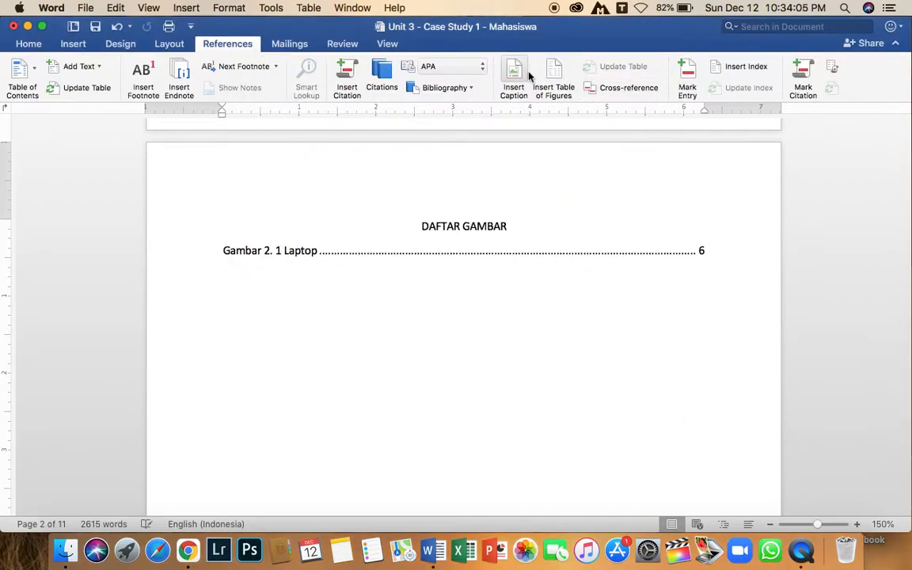
# Insert a second table of figures for the Gambar 3. caption label below the first list.
pyautogui.click(555, 75)
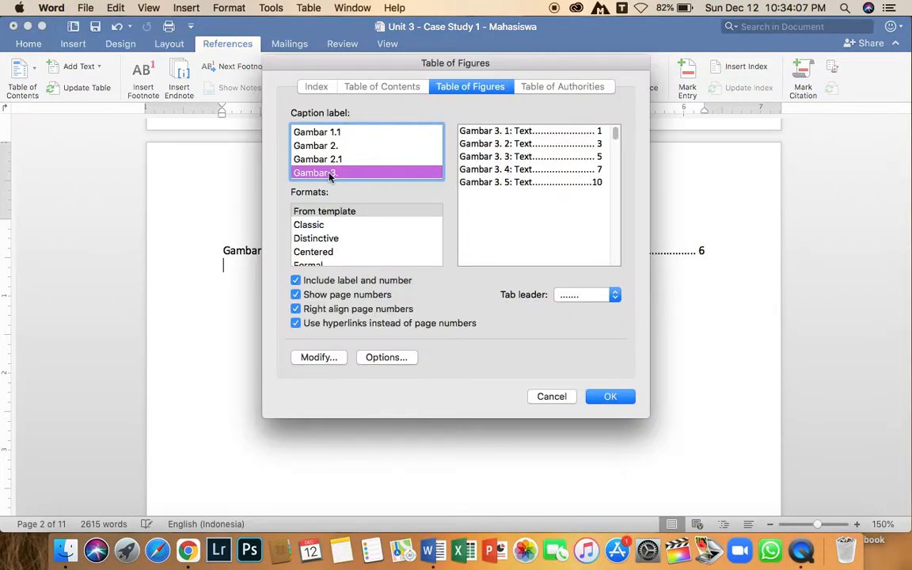
pyautogui.click(610, 396)
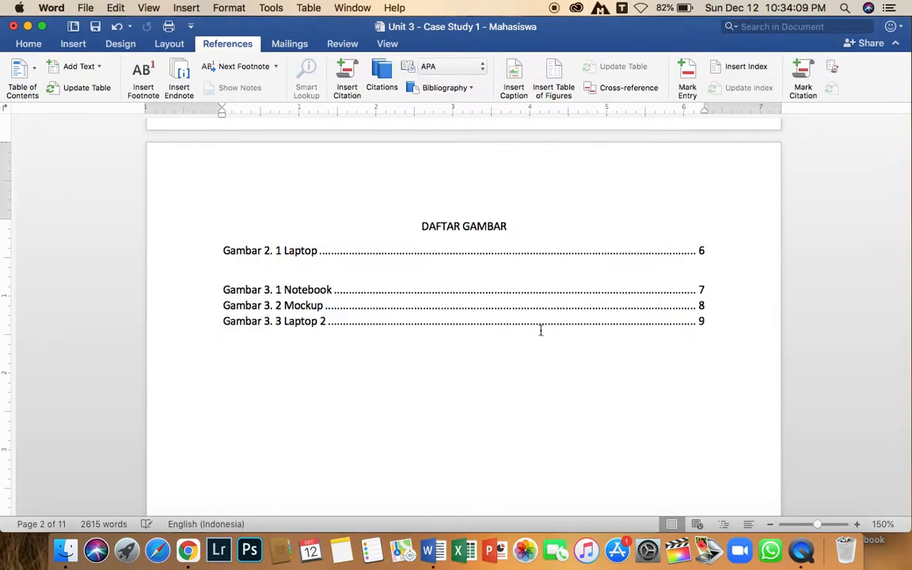
# Remove the empty line between the Gambar 2 and Gambar 3 entries in the list of figures.
pyautogui.click(398, 275)
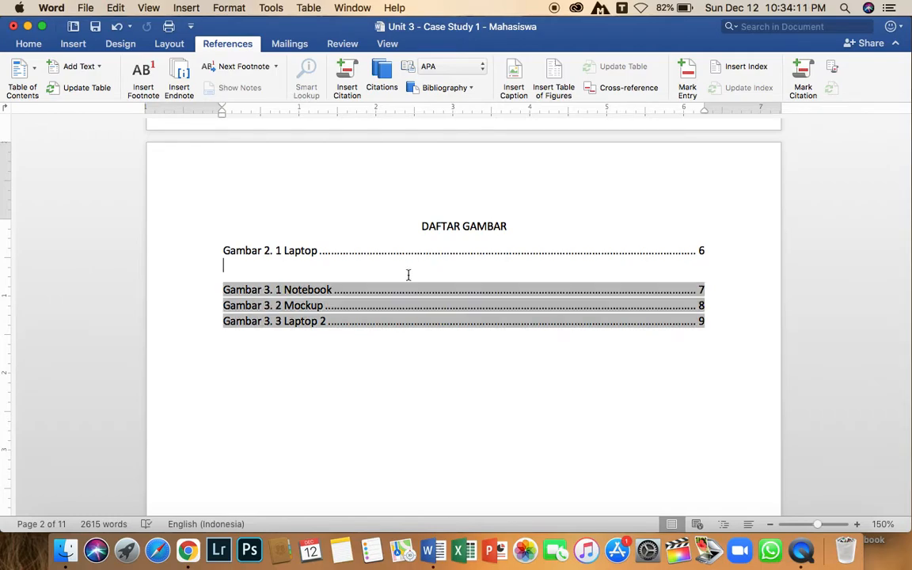
pyautogui.hotkey('shift', 'Up')
pyautogui.click(704, 250)
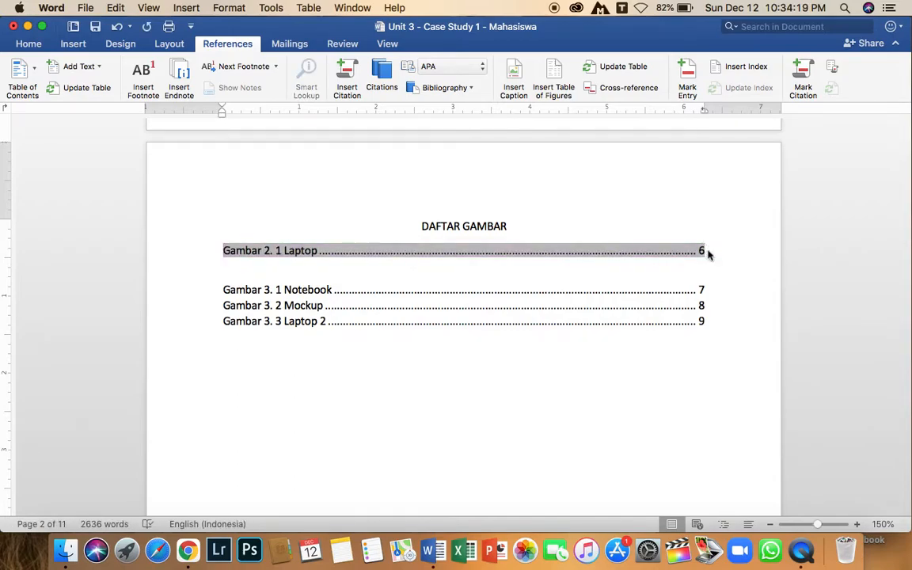
pyautogui.click(707, 250)
pyautogui.press('Down')
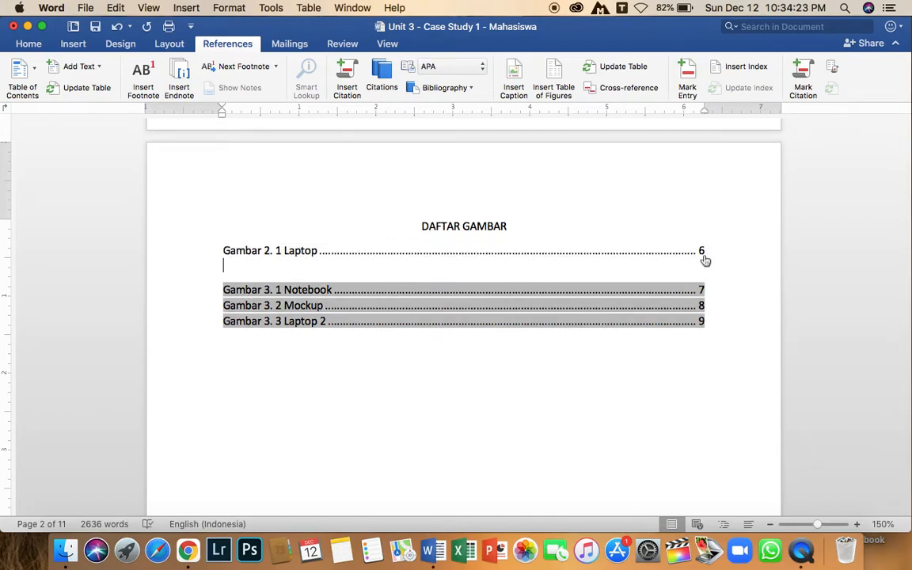
pyautogui.click(706, 250)
pyautogui.tripleClick(708, 250)
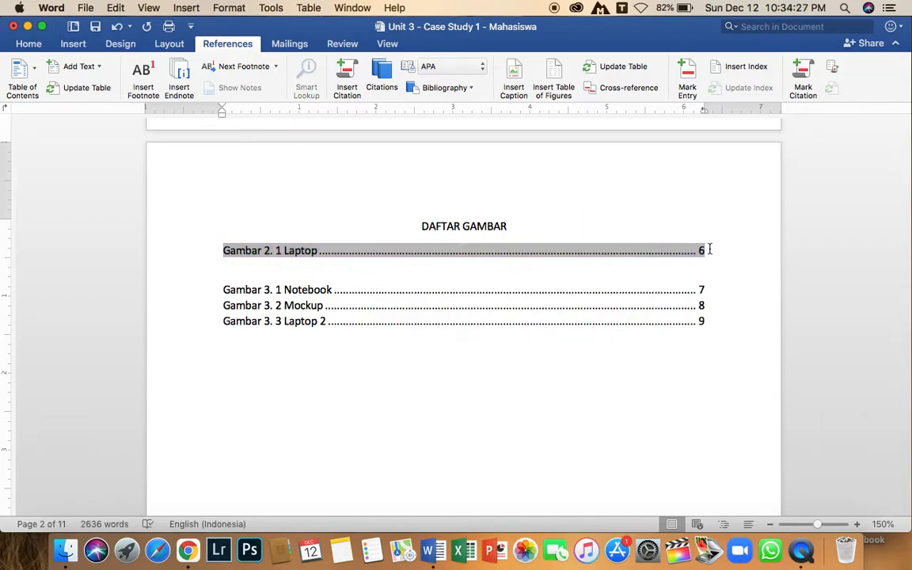
pyautogui.click(706, 250)
pyautogui.press('Delete')
pyautogui.click(588, 335)
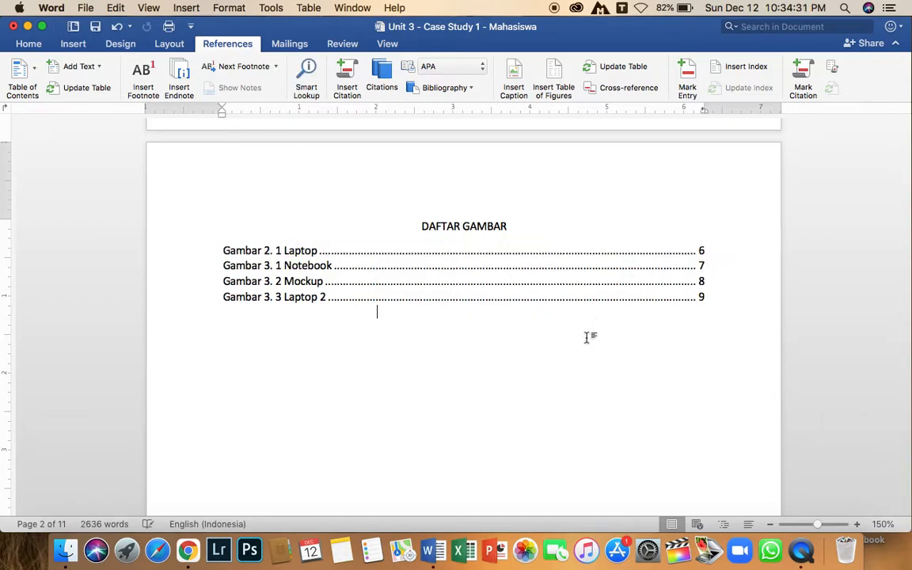
# Add an empty line below the DAFTAR TABEL heading.
pyautogui.scroll(4, 626, 311)
pyautogui.scroll(-6, 627, 311)
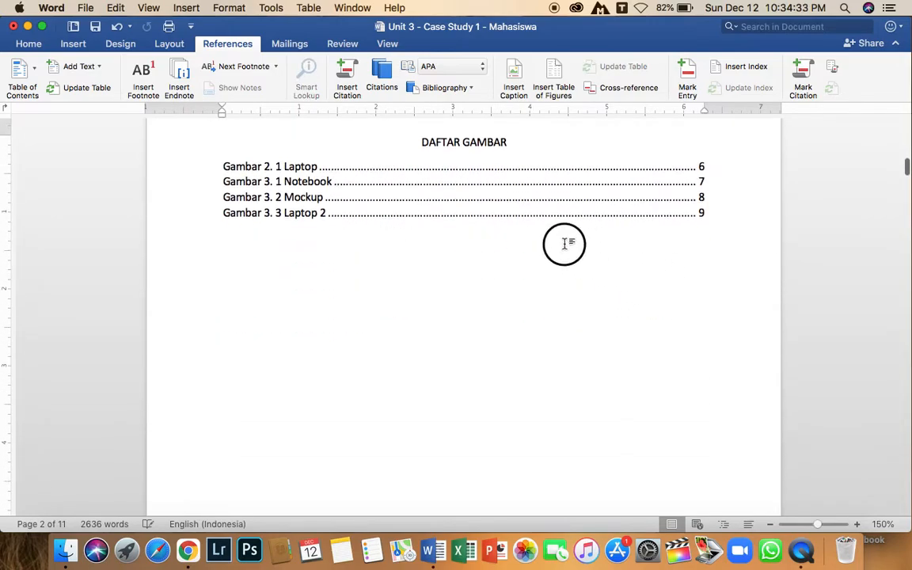
pyautogui.moveTo(564, 245); pyautogui.dragTo(401, 191)
pyautogui.click(422, 245)
pyautogui.scroll(-1, 430, 257)
pyautogui.scroll(1, 430, 256)
pyautogui.scroll(-5, 427, 256)
pyautogui.scroll(-10, 427, 256)
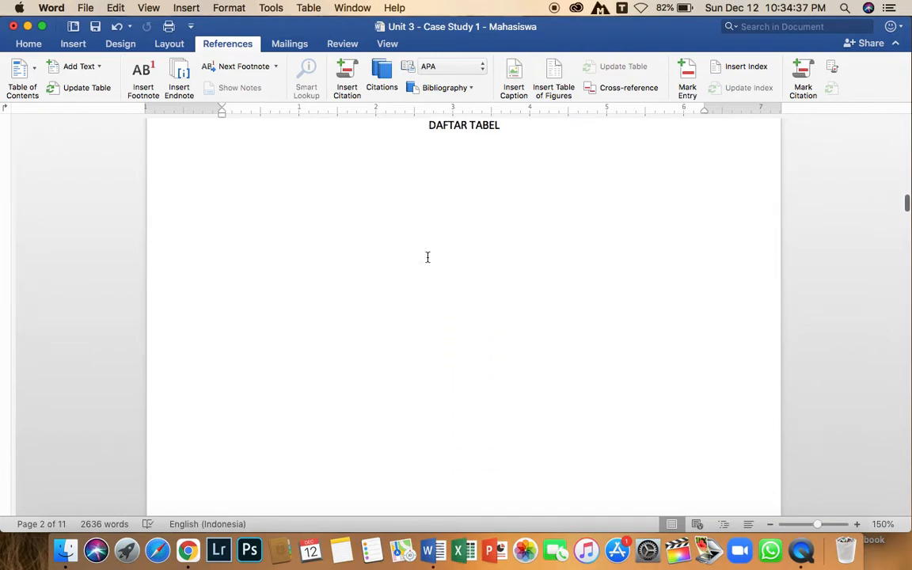
pyautogui.click(519, 132)
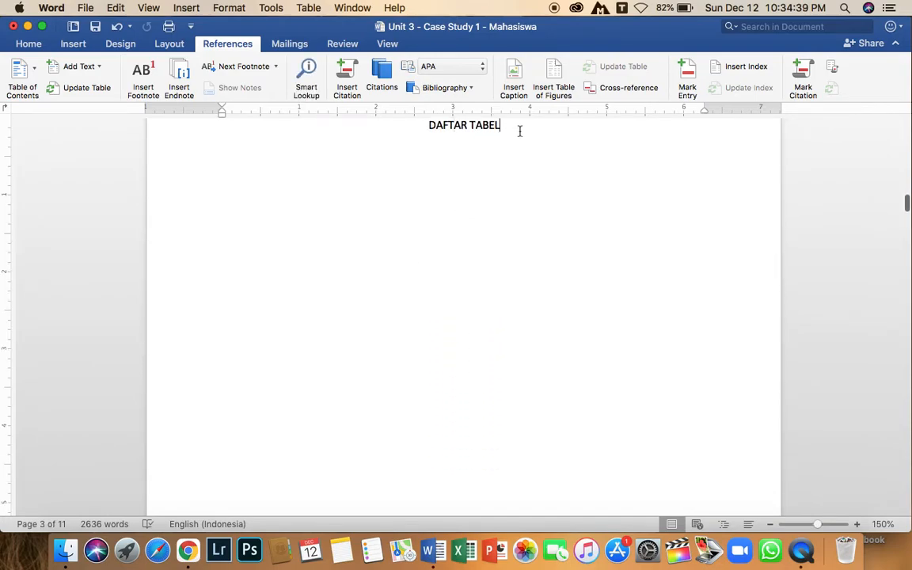
pyautogui.click(231, 149)
pyautogui.click(515, 133)
pyautogui.press('Return')
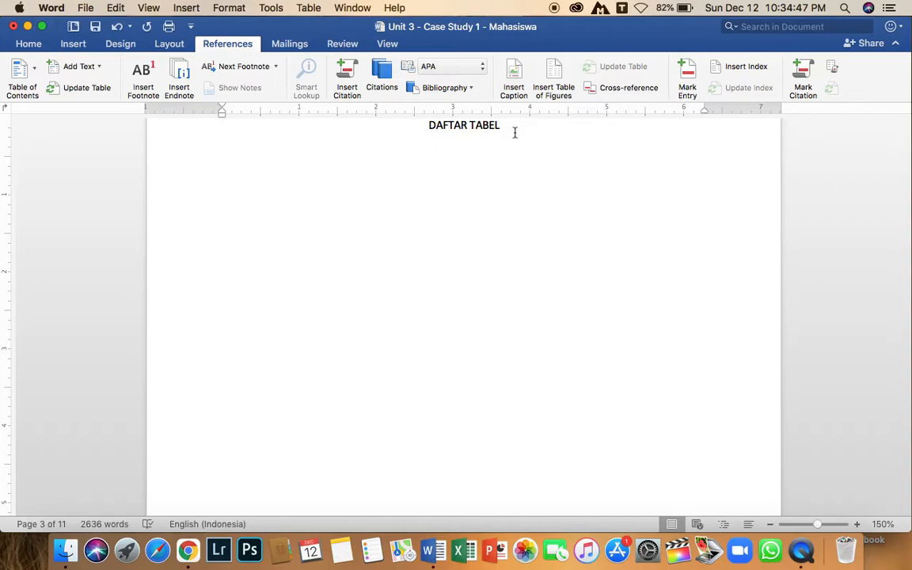
# Delete the Daftar Nilai title line above the grades table.
pyautogui.scroll(-10, 507, 237)
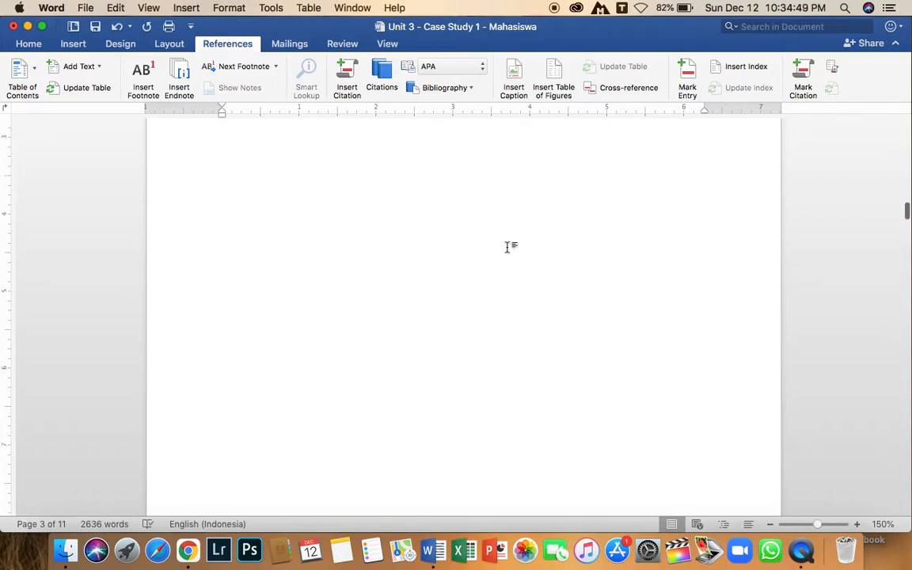
pyautogui.scroll(-20, 489, 300)
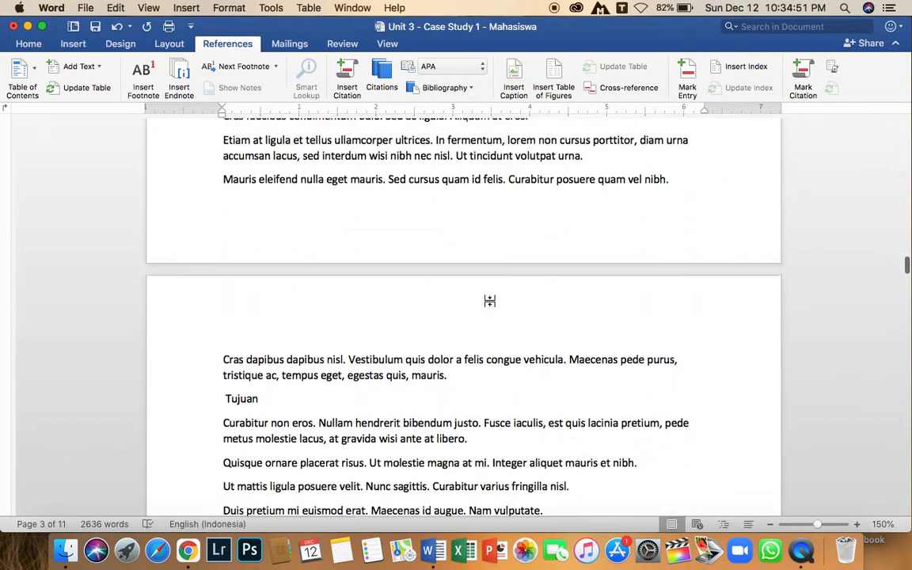
pyautogui.scroll(-20, 489, 300)
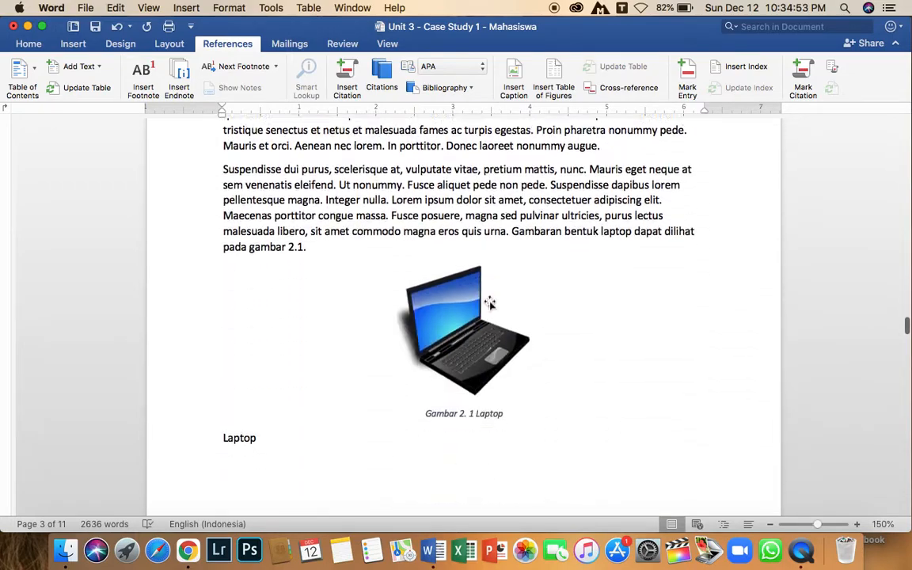
pyautogui.scroll(-10, 489, 302)
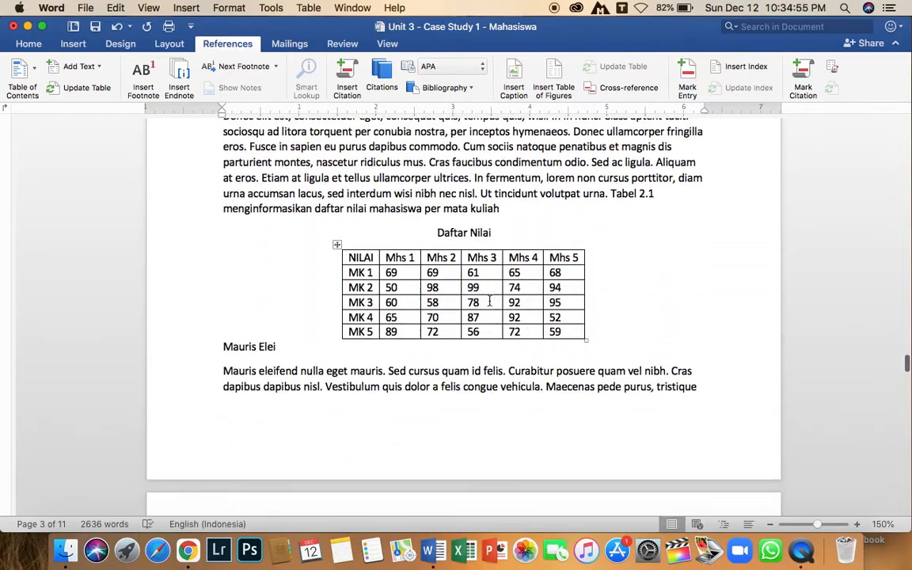
pyautogui.moveTo(490, 233); pyautogui.dragTo(436, 236)
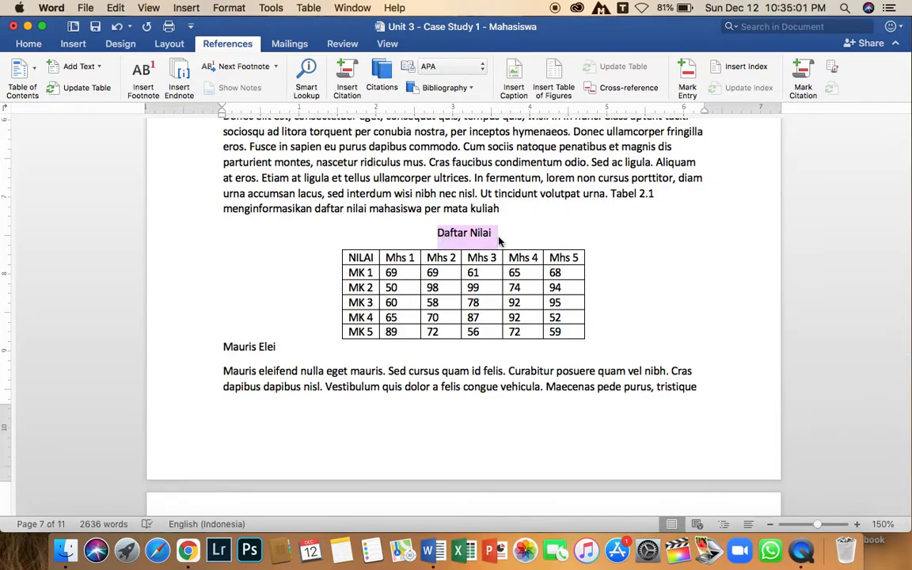
pyautogui.press('BackSpace')
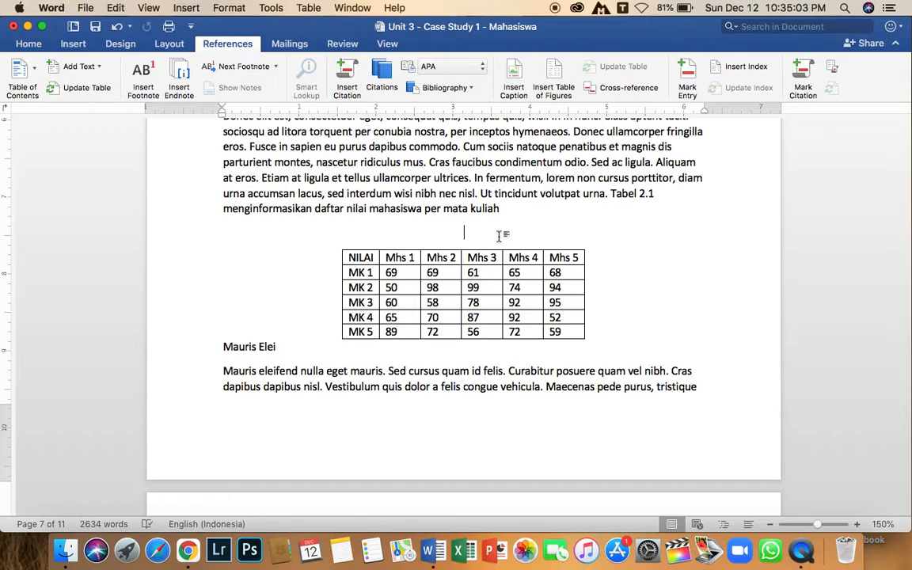
pyautogui.press('cmd+z')
pyautogui.click(482, 231)
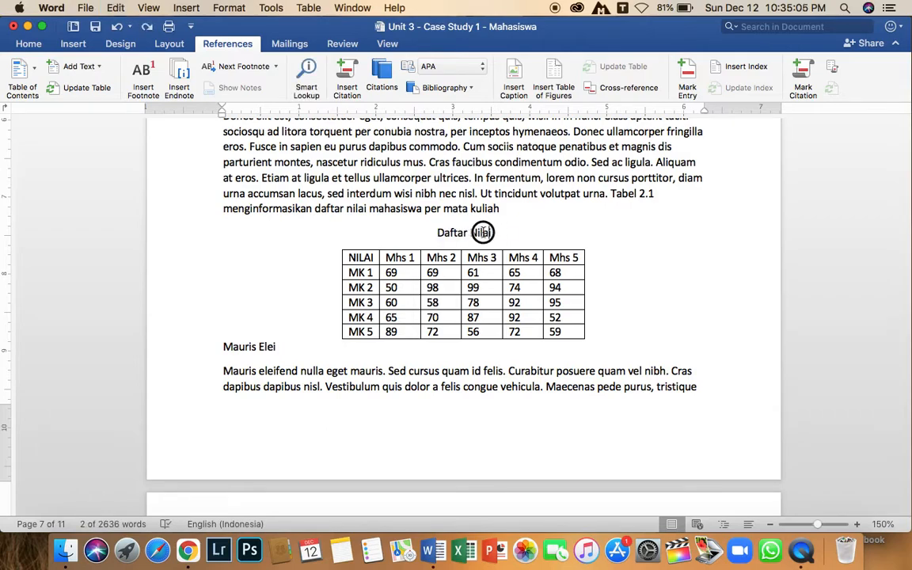
pyautogui.moveTo(482, 232); pyautogui.dragTo(438, 232)
pyautogui.press('BackSpace')
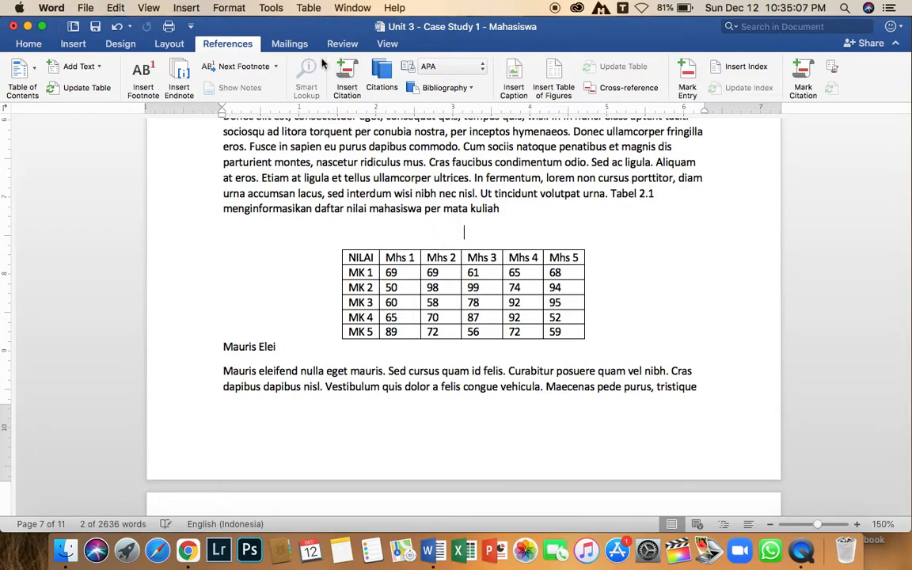
# Create a new caption label Tabel 2. in the Caption dialog, then close the dialog without inserting a caption.
pyautogui.click(516, 76)
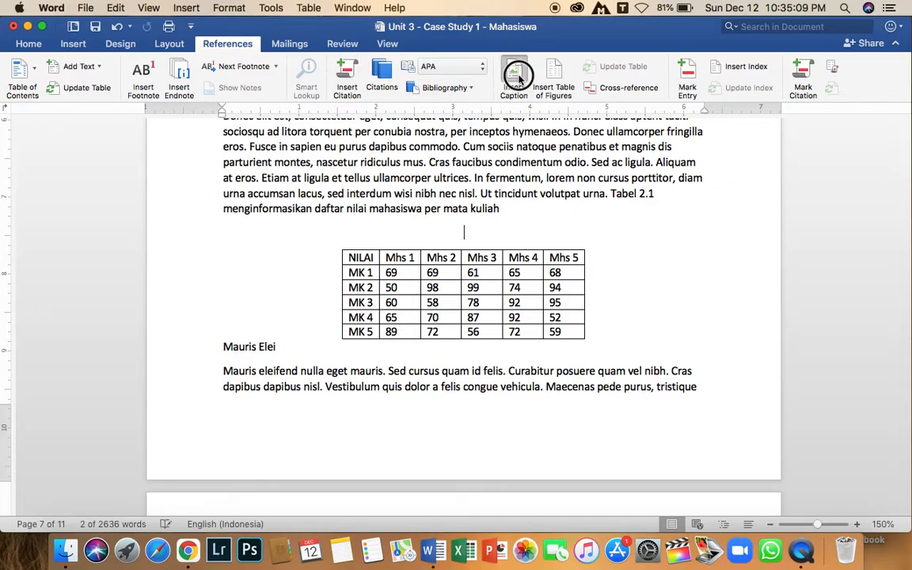
pyautogui.click(449, 185)
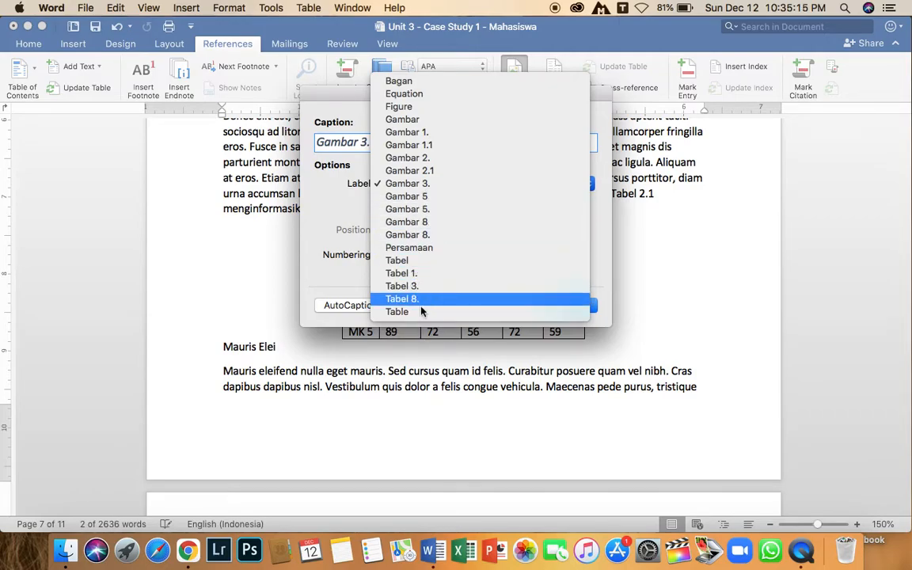
pyautogui.click(355, 239)
pyautogui.click(427, 184)
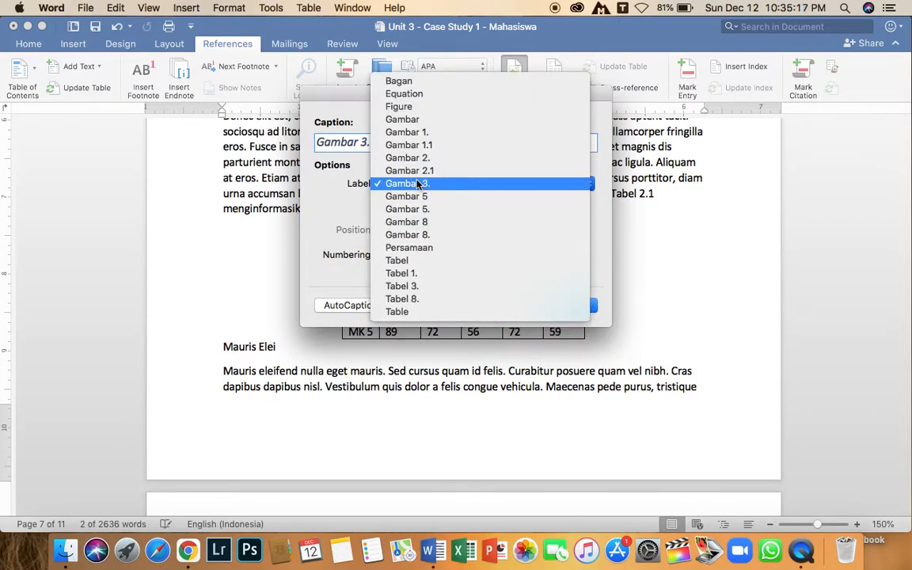
pyautogui.click(342, 220)
pyautogui.click(415, 205)
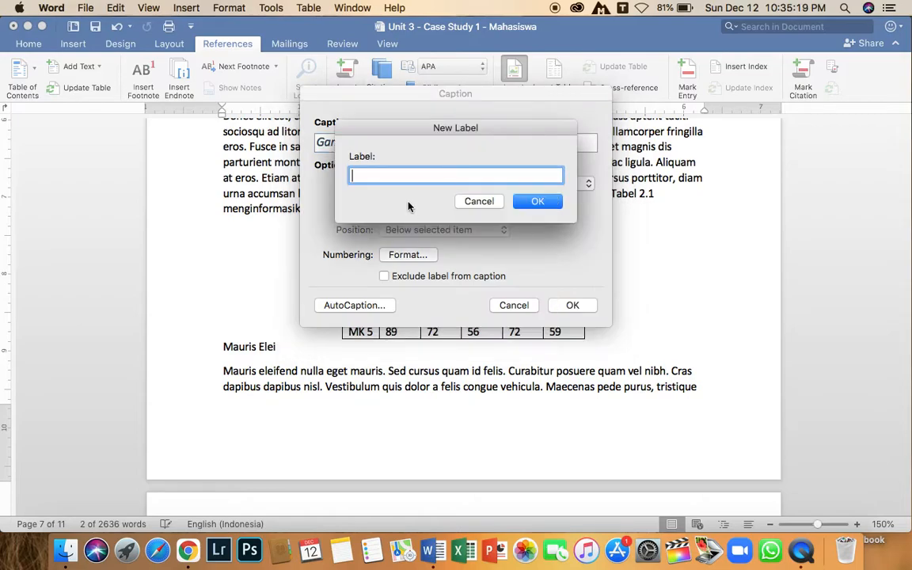
pyautogui.write('Tabel 2.')
pyautogui.click(535, 200)
pyautogui.click(369, 142)
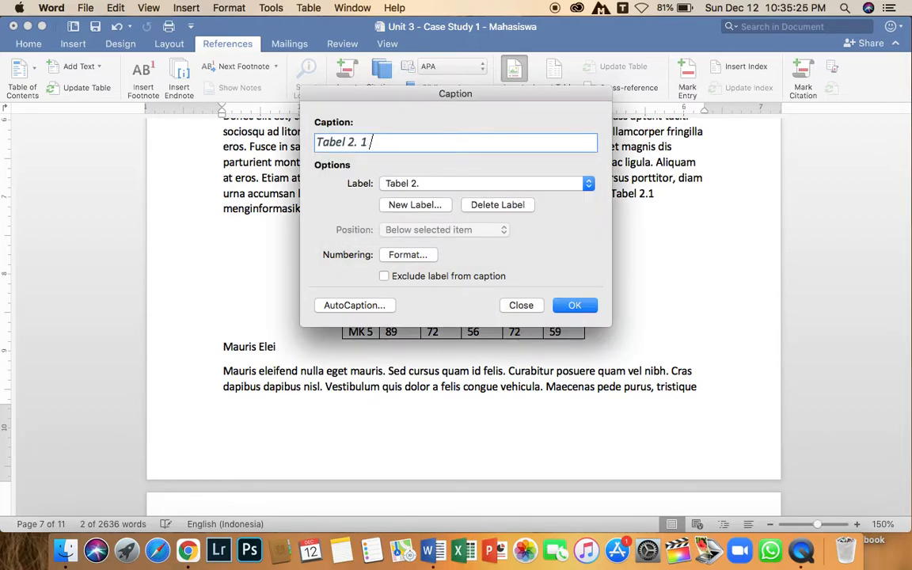
pyautogui.write('Daftar Nilai')
pyautogui.click(521, 305)
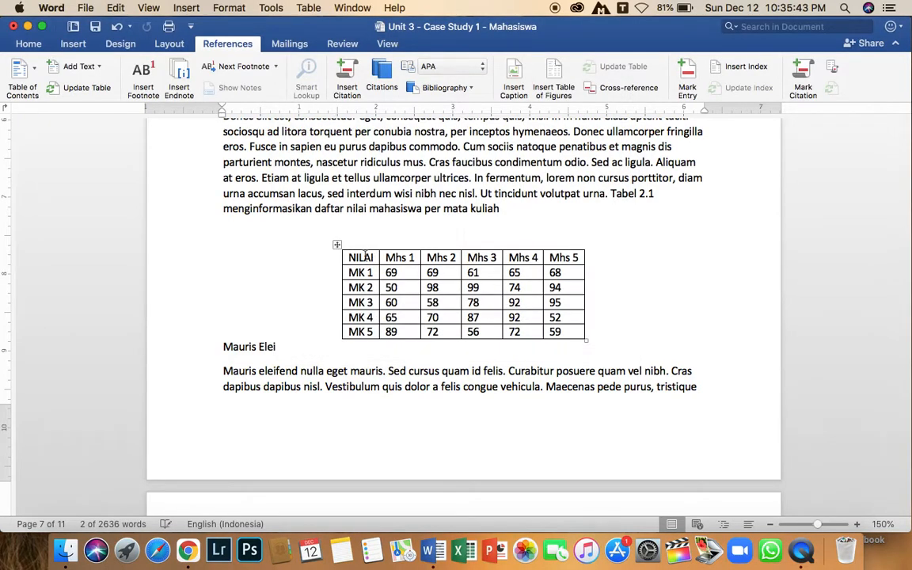
# Select the grades table and insert the caption Daftar Nilai with the Tabel 2. label below it.
pyautogui.click(336, 244)
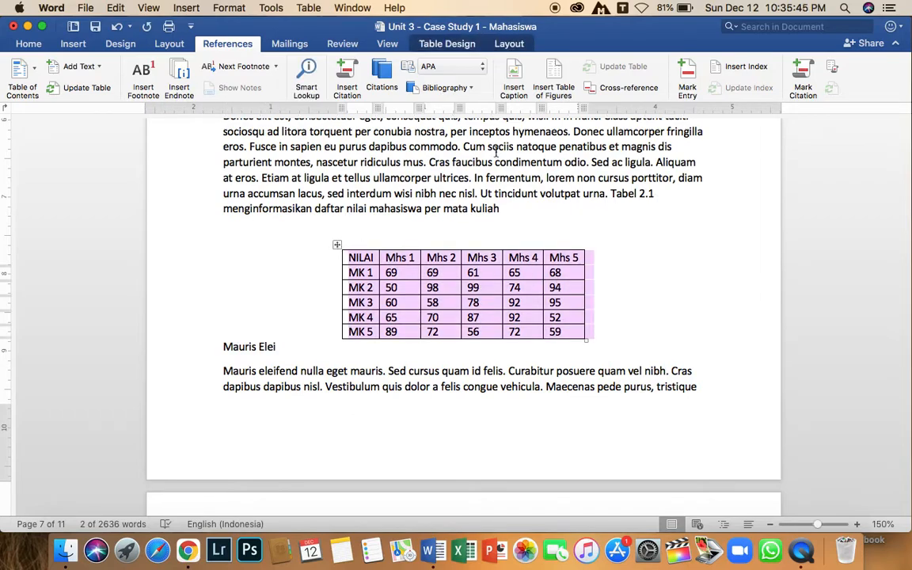
pyautogui.click(372, 240)
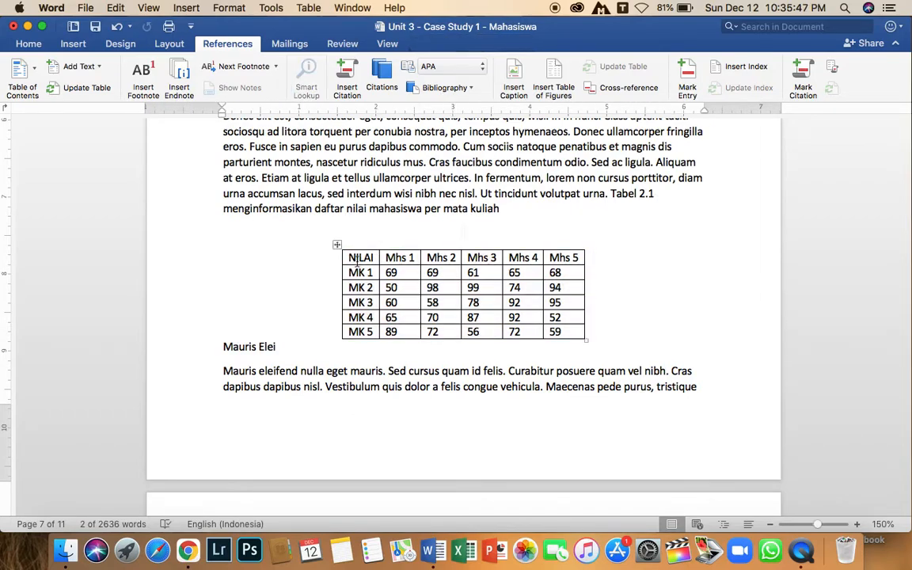
pyautogui.click(337, 245)
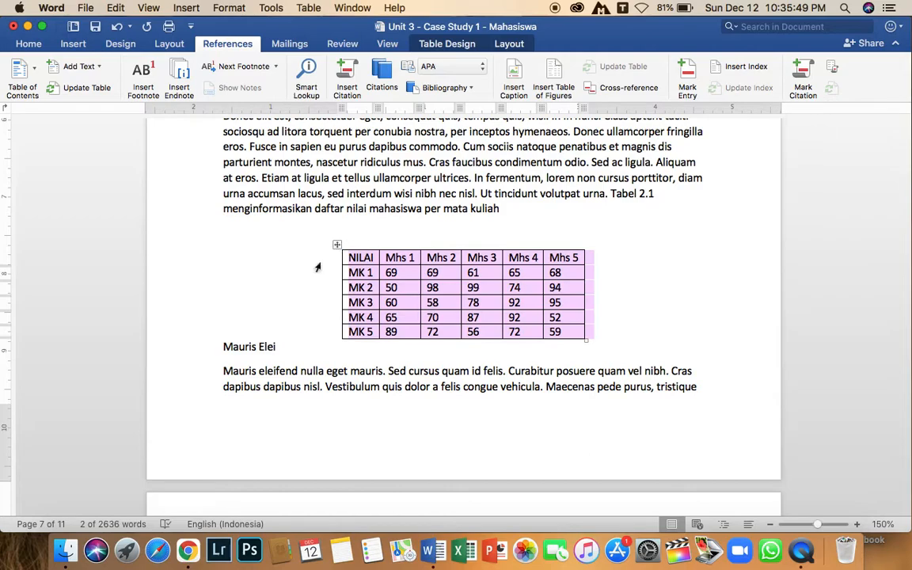
pyautogui.click(513, 73)
pyautogui.click(440, 229)
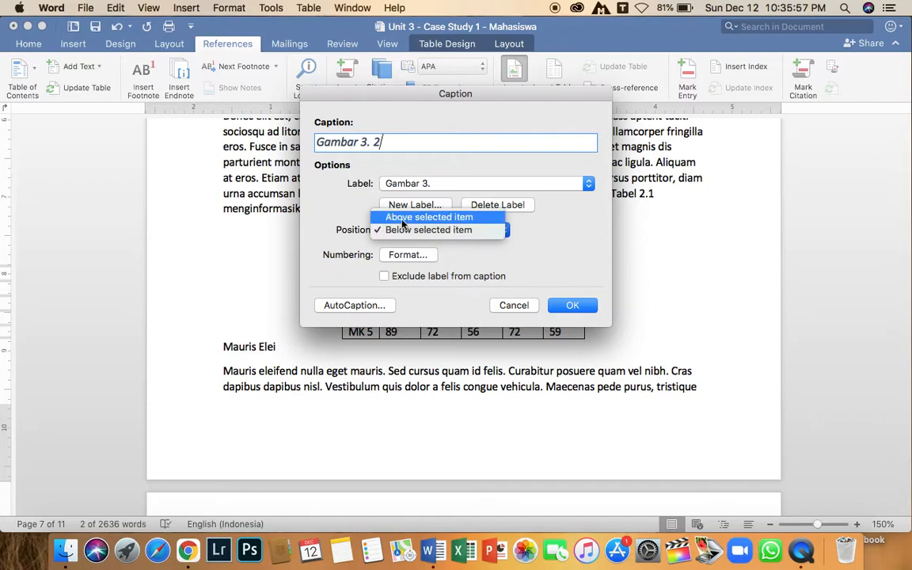
pyautogui.click(402, 219)
pyautogui.click(405, 231)
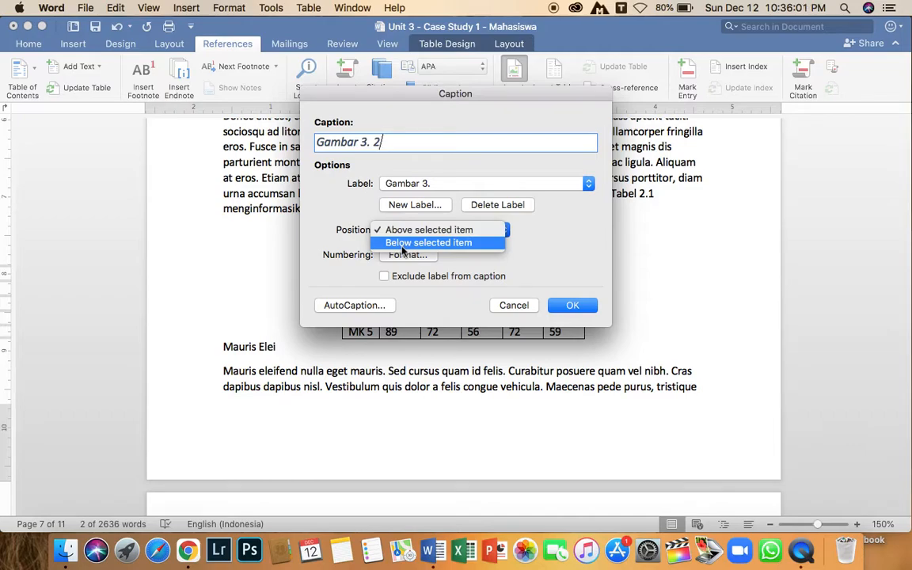
pyautogui.click(402, 249)
pyautogui.click(405, 233)
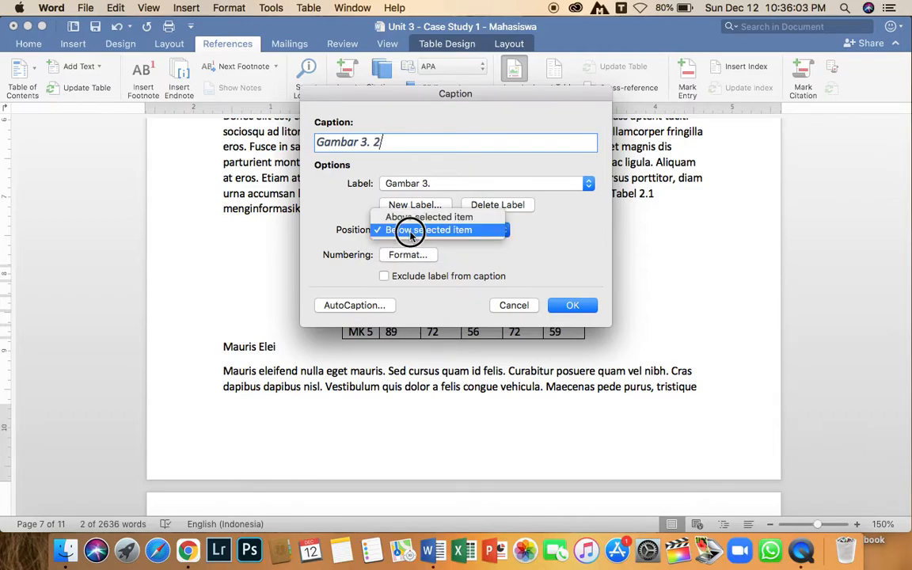
pyautogui.click(402, 219)
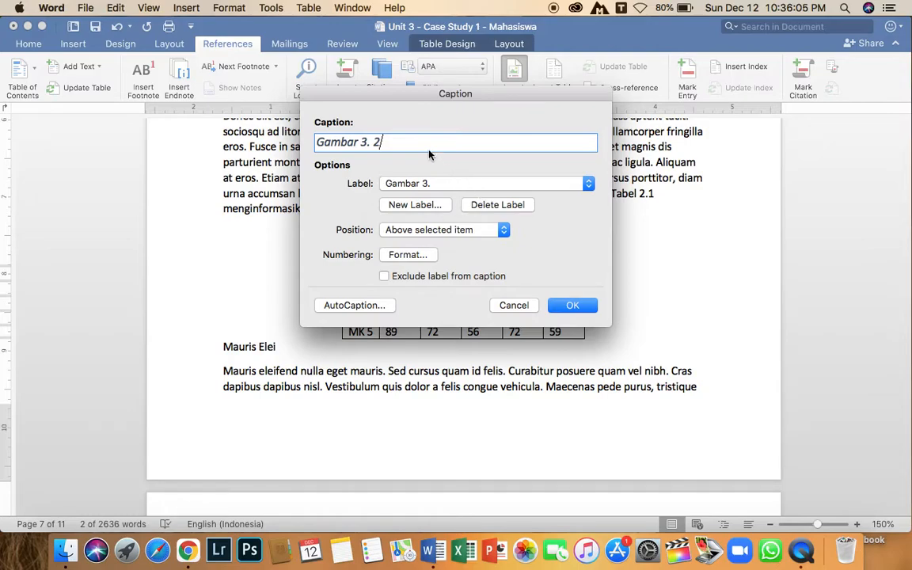
pyautogui.click(405, 184)
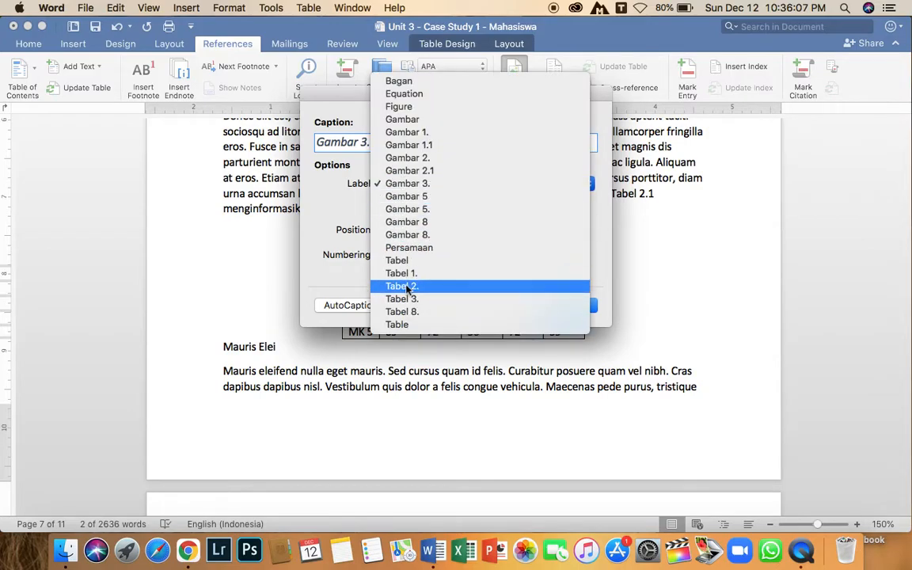
pyautogui.click(404, 286)
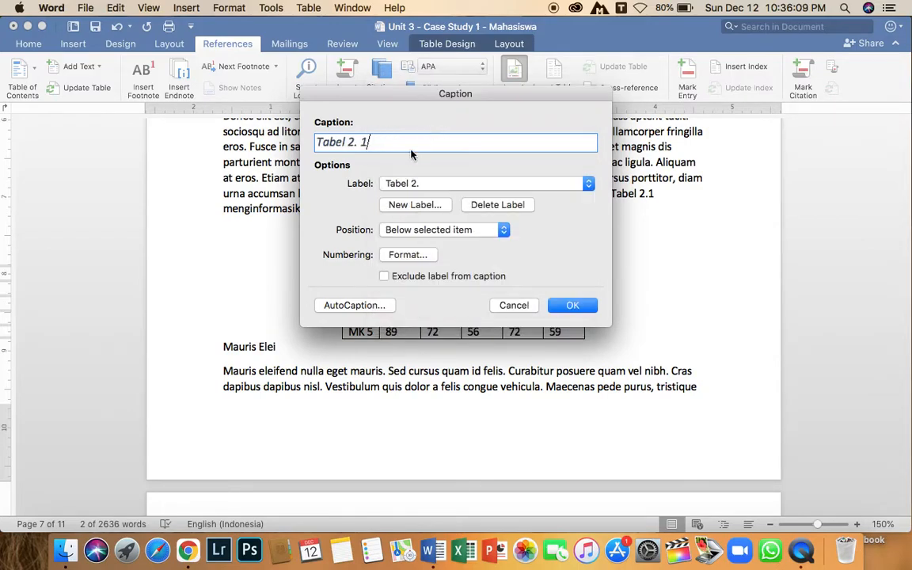
pyautogui.write('Daftar Nilai')
pyautogui.click(569, 307)
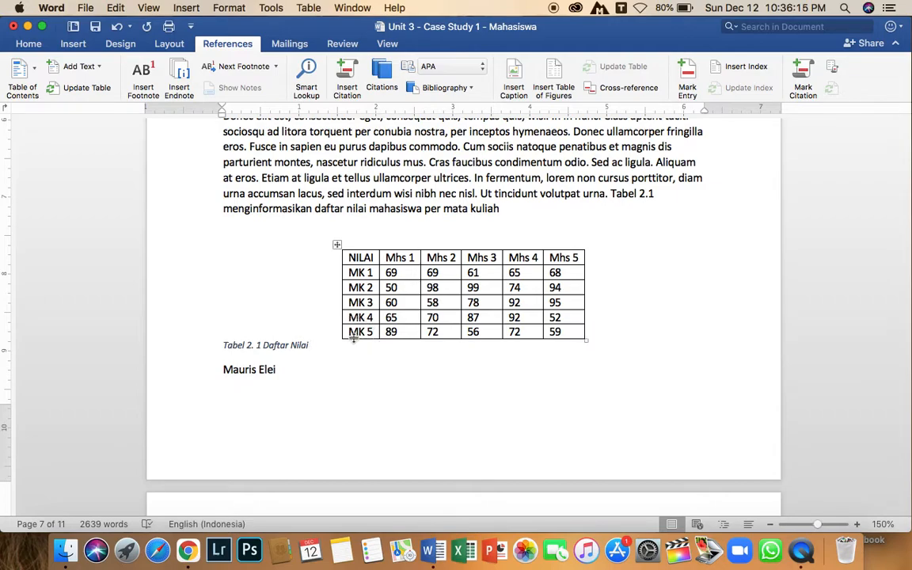
# Undo the inserted Tabel 2. 1 Daftar Nilai caption and reselect the grades table.
pyautogui.moveTo(314, 348); pyautogui.dragTo(226, 350)
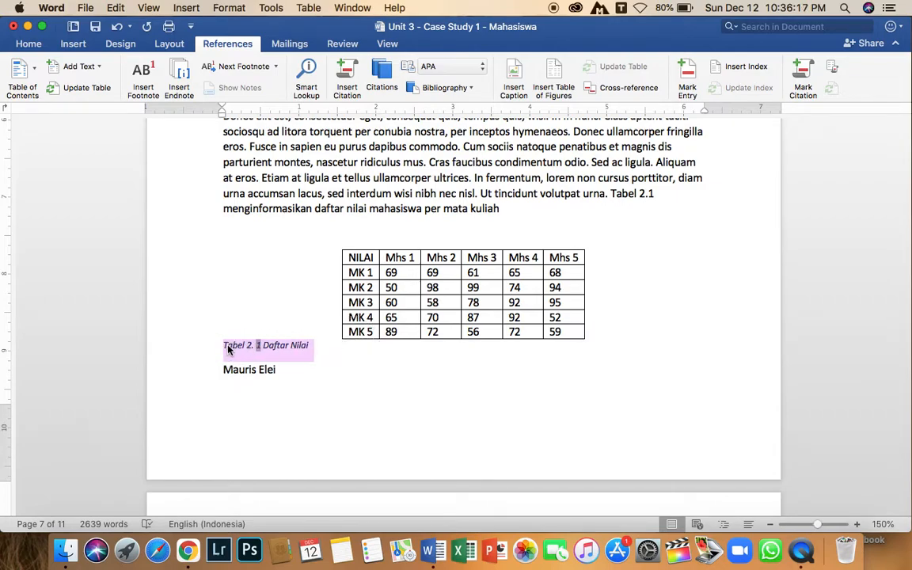
pyautogui.press('super+z')
pyautogui.click(392, 225)
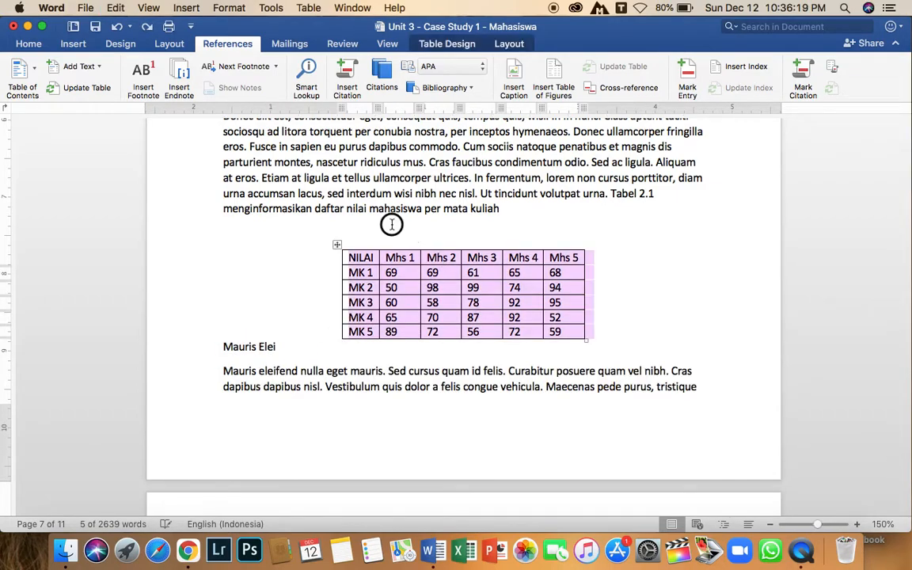
# Insert the caption Daftar Nilai with the Tabel 2. label above the grades table and center it.
pyautogui.click(515, 79)
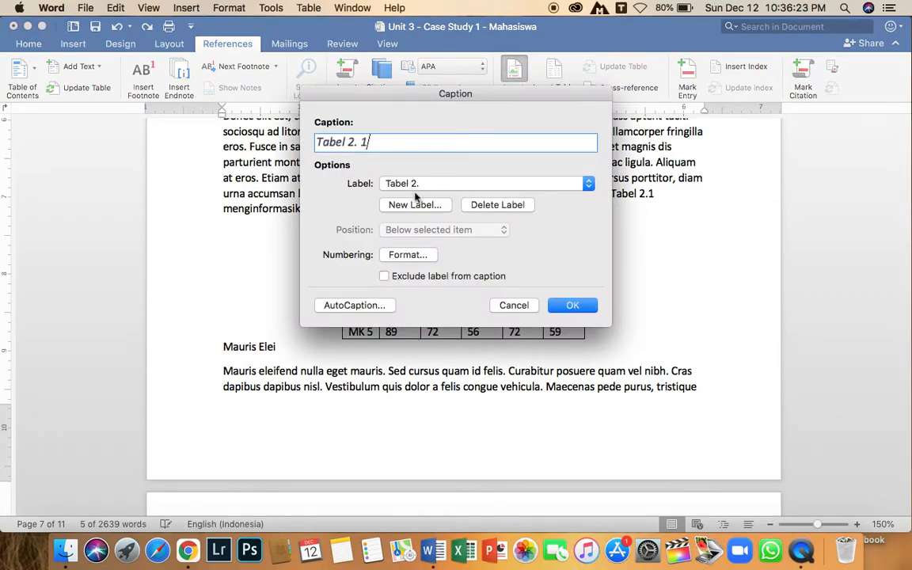
pyautogui.click(513, 306)
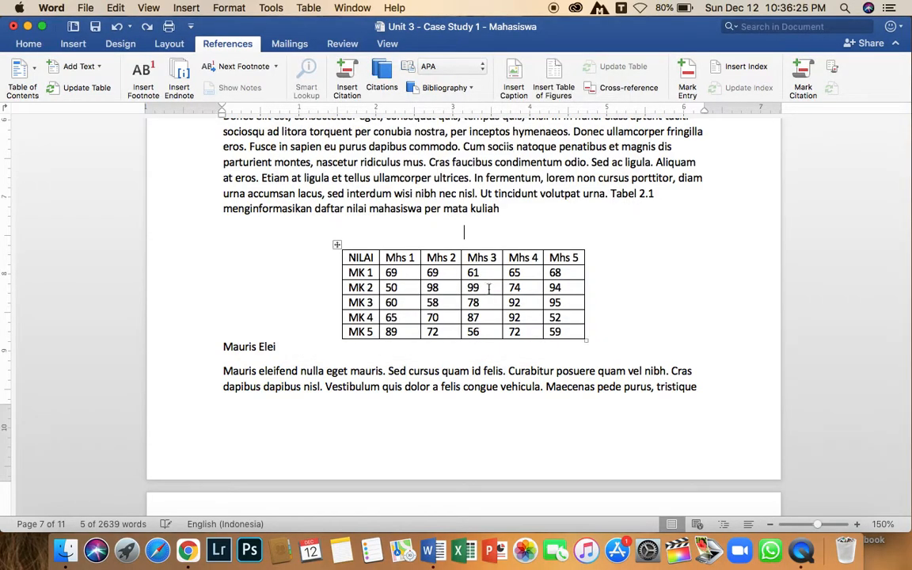
pyautogui.click(336, 245)
pyautogui.click(518, 75)
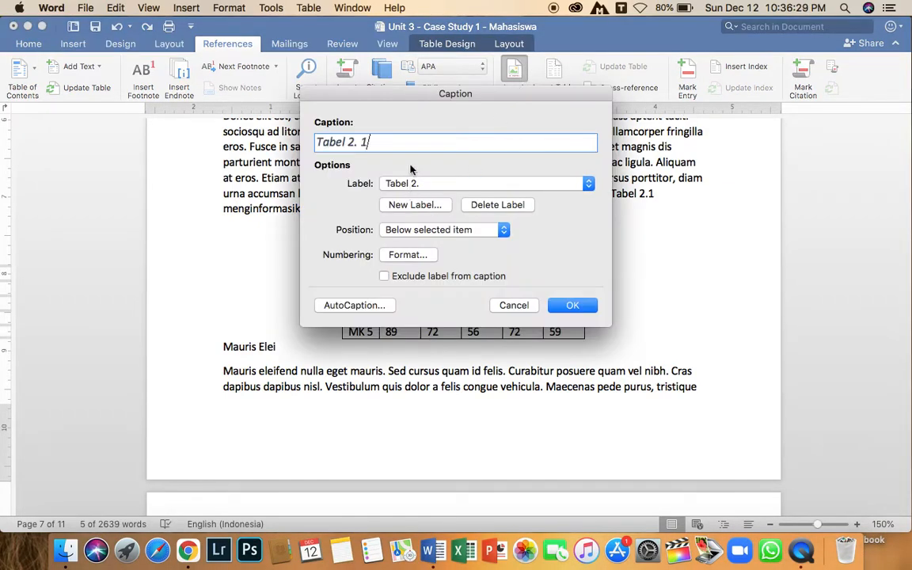
pyautogui.write('Daftar Nilai')
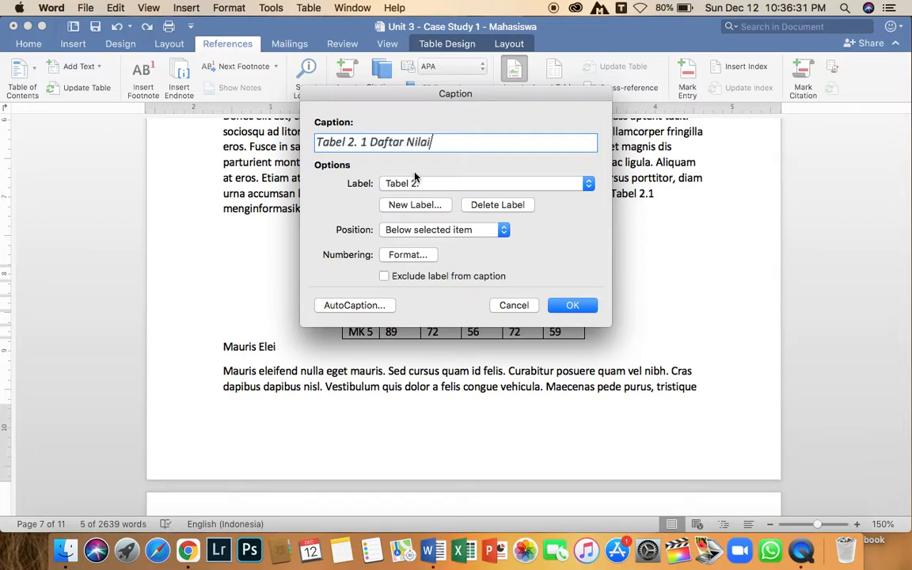
pyautogui.click(465, 233)
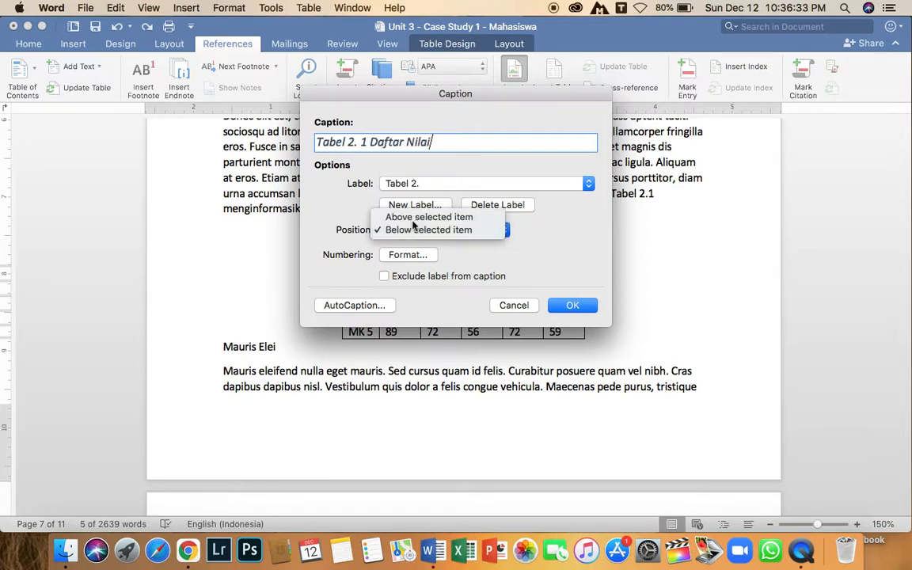
pyautogui.click(432, 216)
pyautogui.click(572, 307)
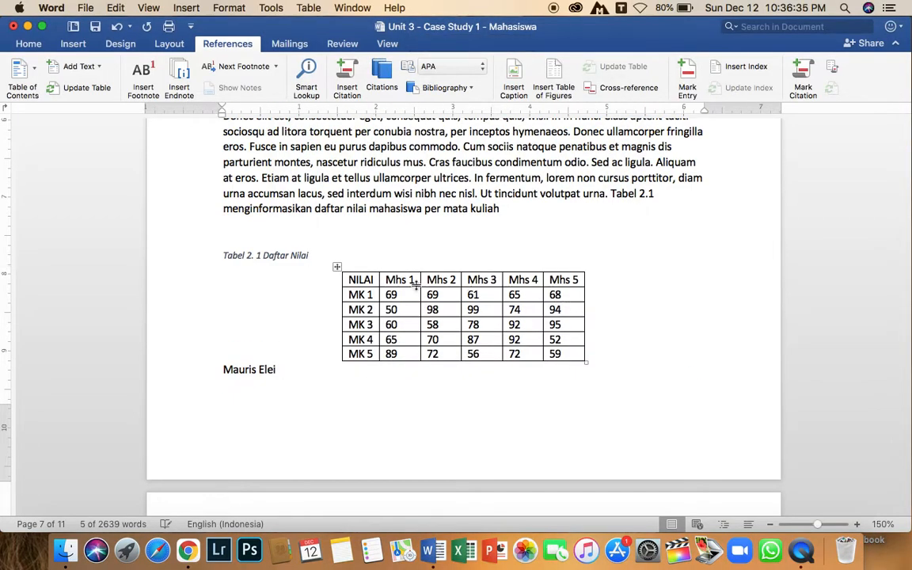
pyautogui.press('super+e')
pyautogui.click(464, 231)
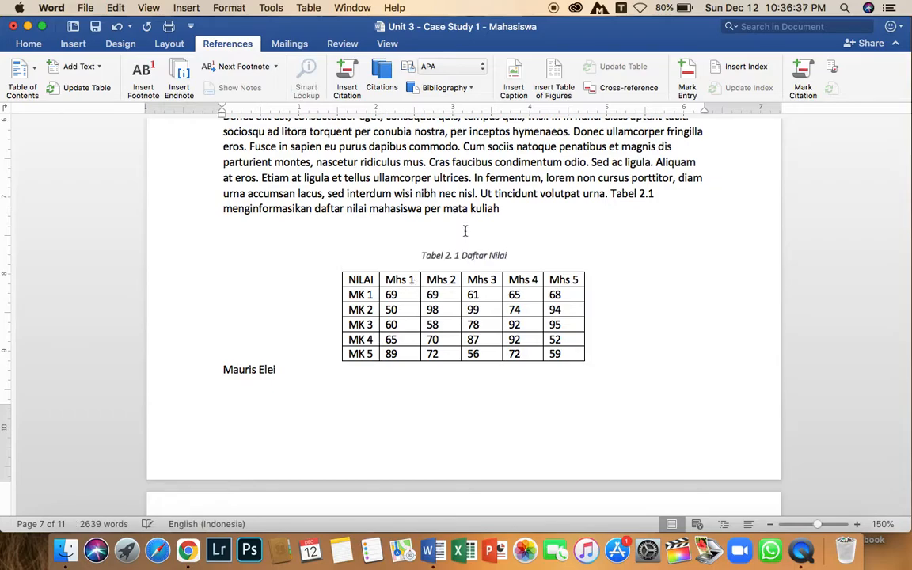
# Insert a table of figures for the Tabel 2. label below the DAFTAR TABEL heading.
pyautogui.scroll(-20, 465, 231)
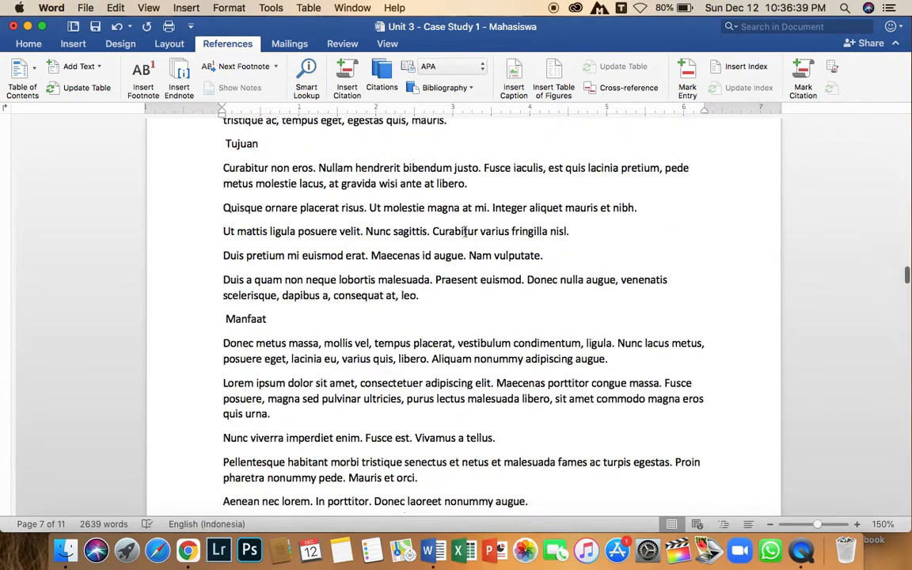
pyautogui.scroll(5, 465, 231)
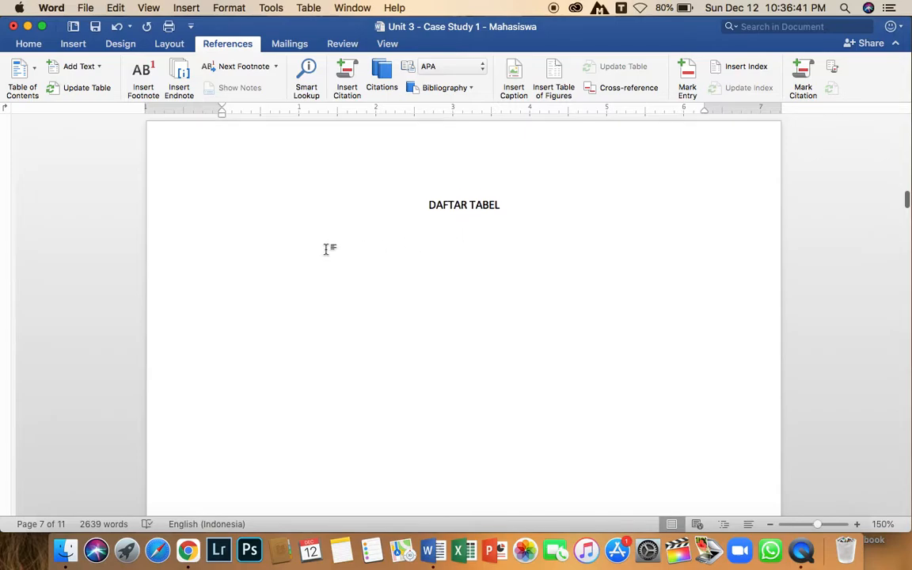
pyautogui.click(243, 249)
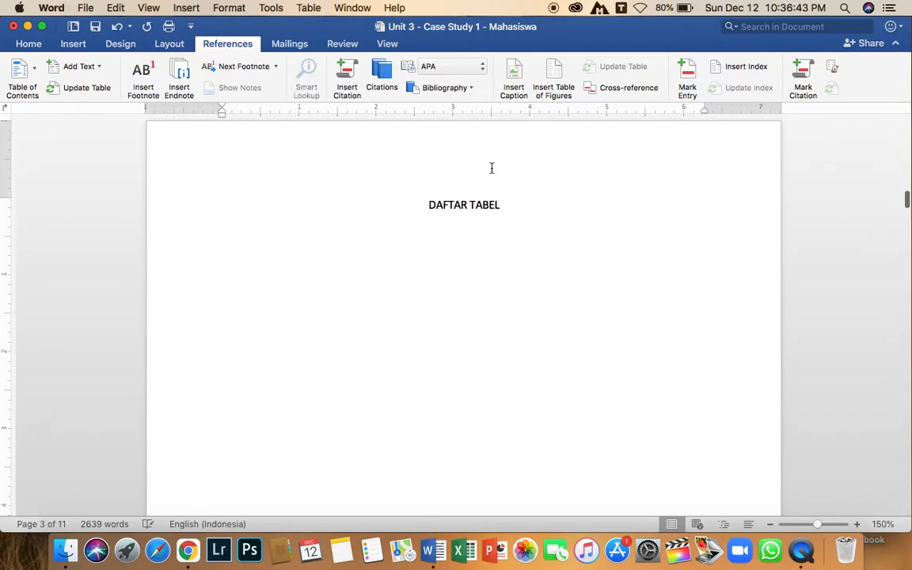
pyautogui.click(559, 80)
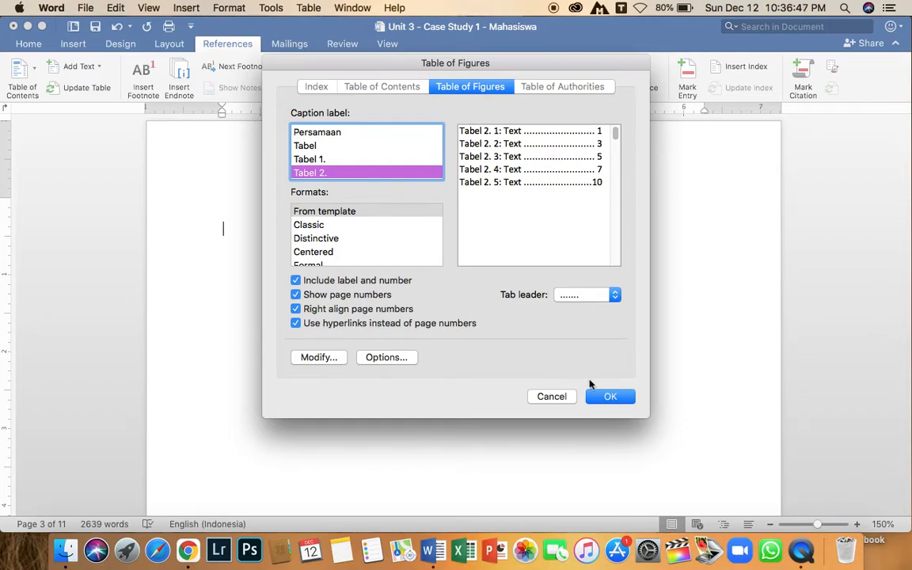
pyautogui.click(599, 397)
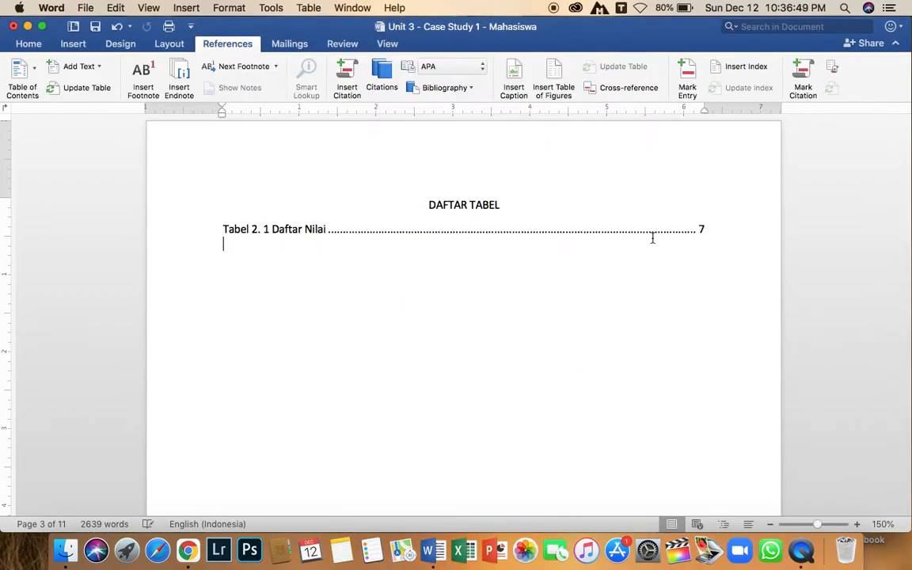
# Follow the Daftar Nilai entry's page link in the table list to its caption in the document.
pyautogui.scroll(-3, 554, 256)
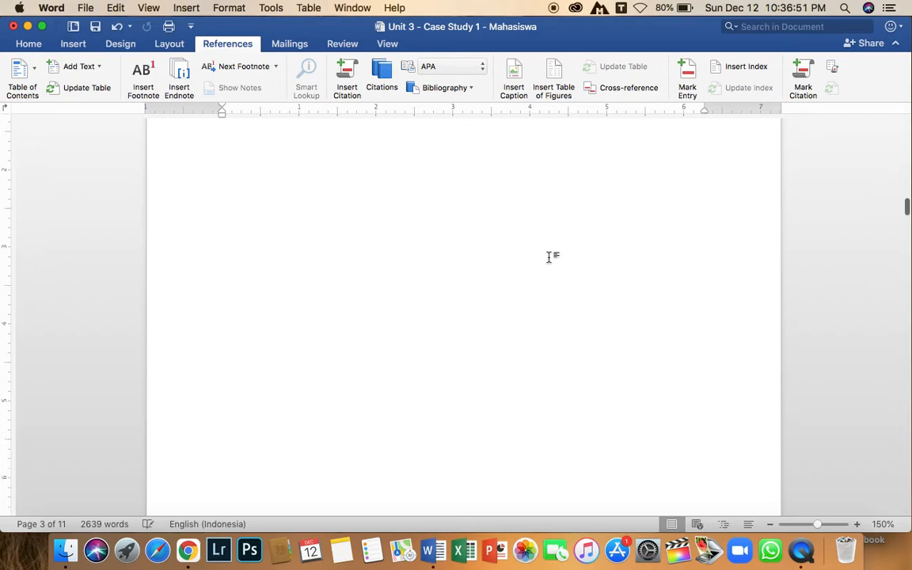
pyautogui.scroll(6, 550, 258)
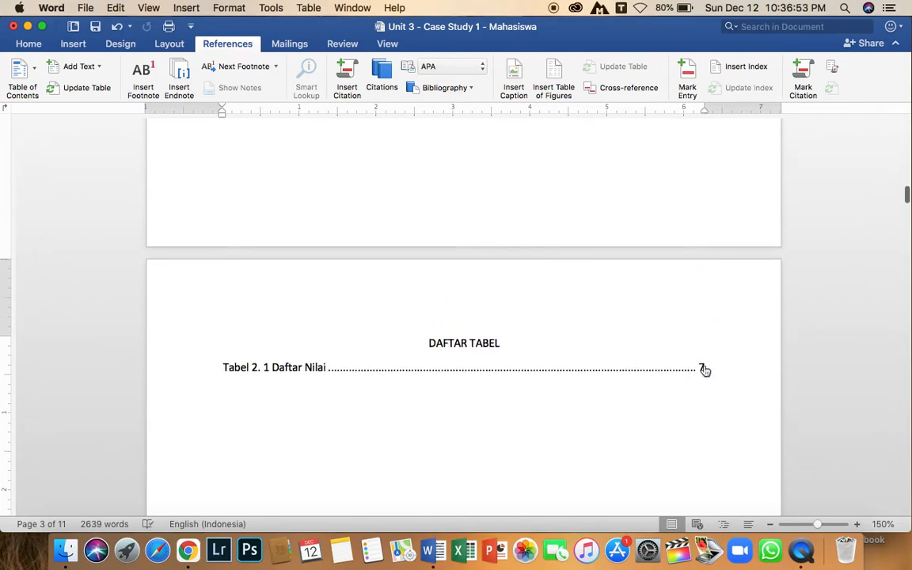
pyautogui.click(703, 370)
pyautogui.keyDown('super'); pyautogui.click(701, 370); pyautogui.keyUp('super')
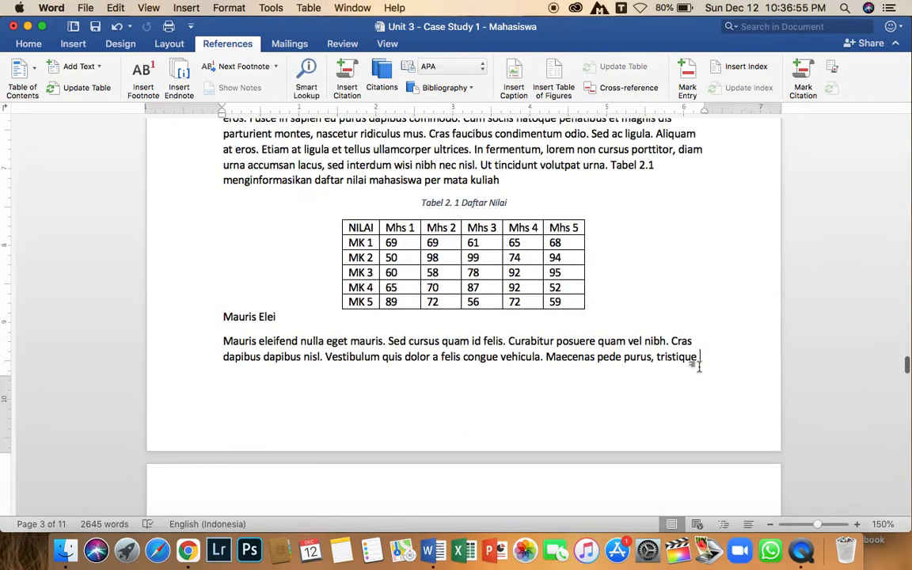
pyautogui.click(516, 204)
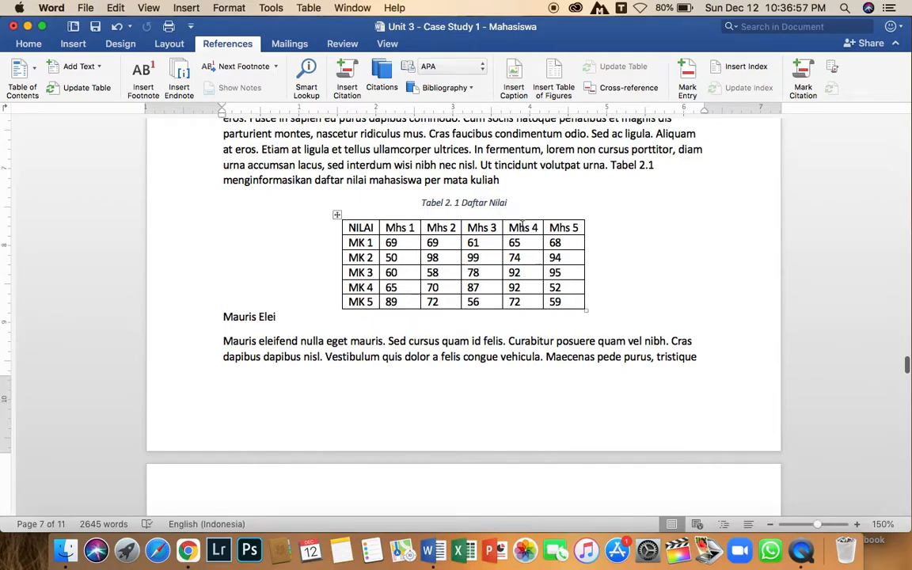
# Scroll through the DAFTAR GAMBAR, DAFTAR ISI and DAFTAR TABEL pages to the start of BAB 1.
pyautogui.scroll(15, 520, 226)
pyautogui.scroll(10, 522, 225)
pyautogui.scroll(-5, 522, 226)
pyautogui.scroll(10, 524, 283)
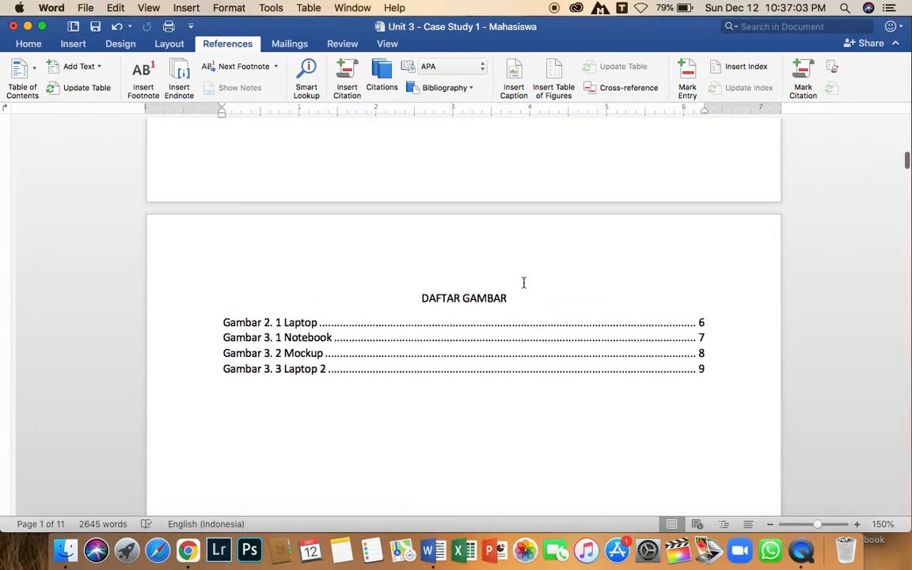
pyautogui.scroll(8, 521, 302)
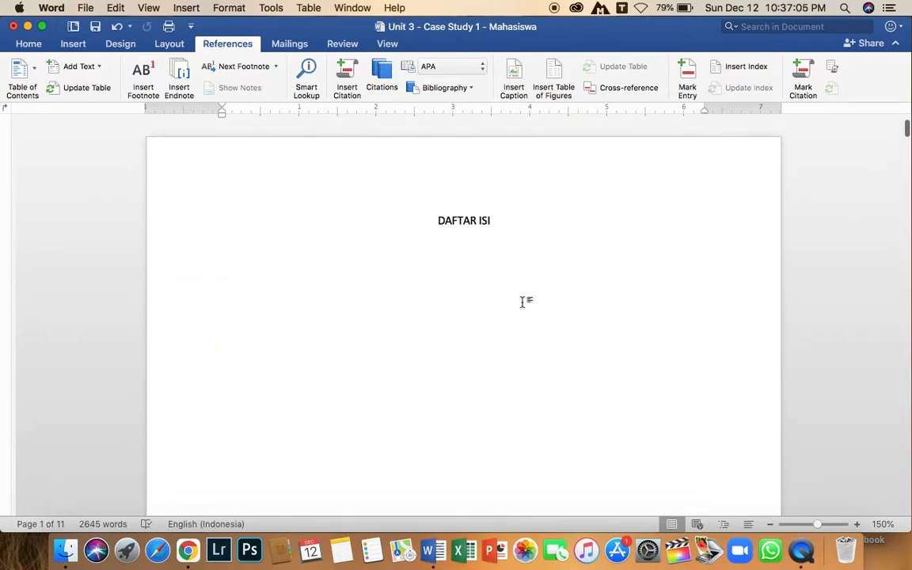
pyautogui.click(240, 246)
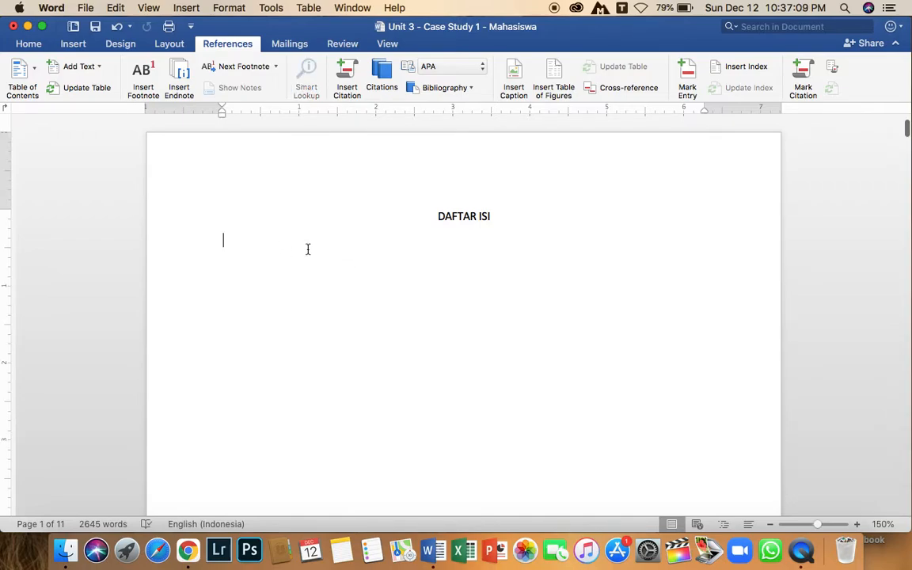
pyautogui.scroll(-4, 315, 259)
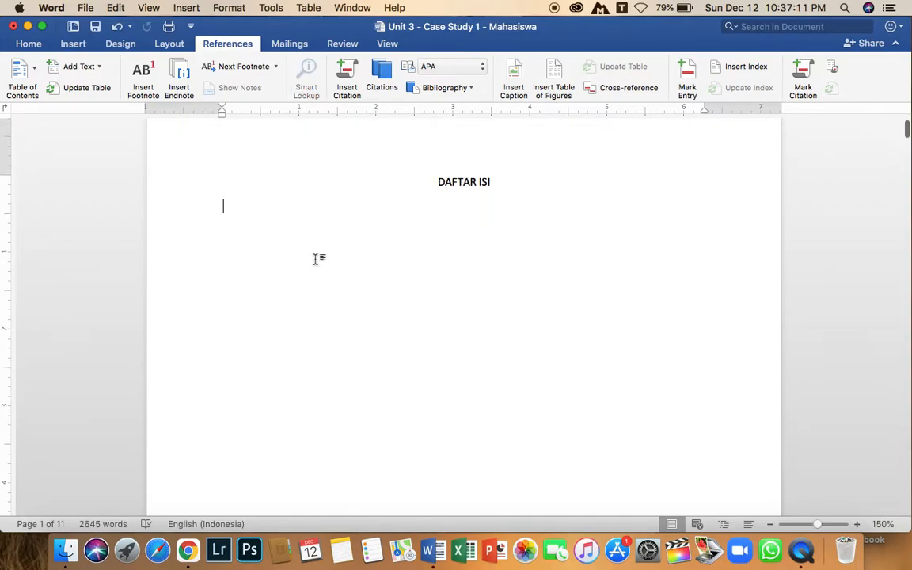
pyautogui.scroll(2, 235, 201)
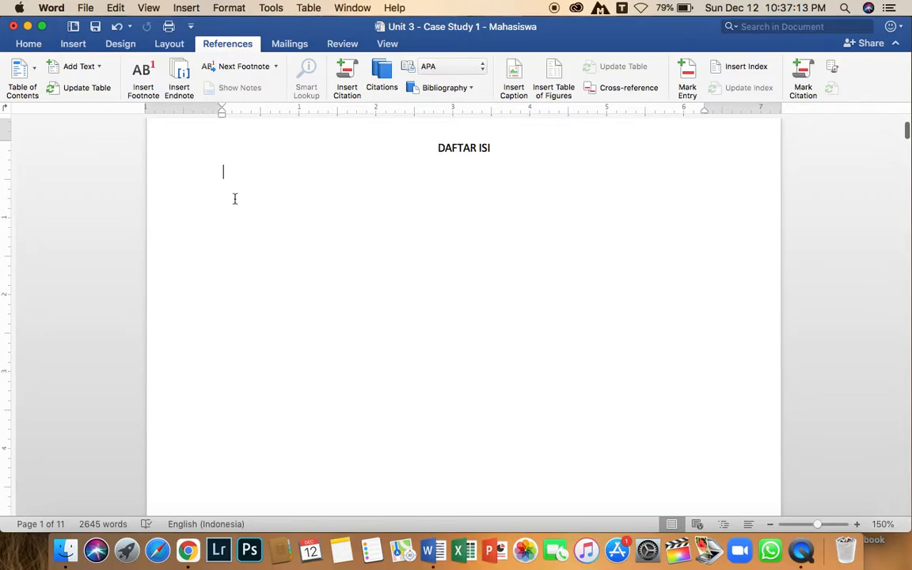
pyautogui.scroll(-10, 353, 247)
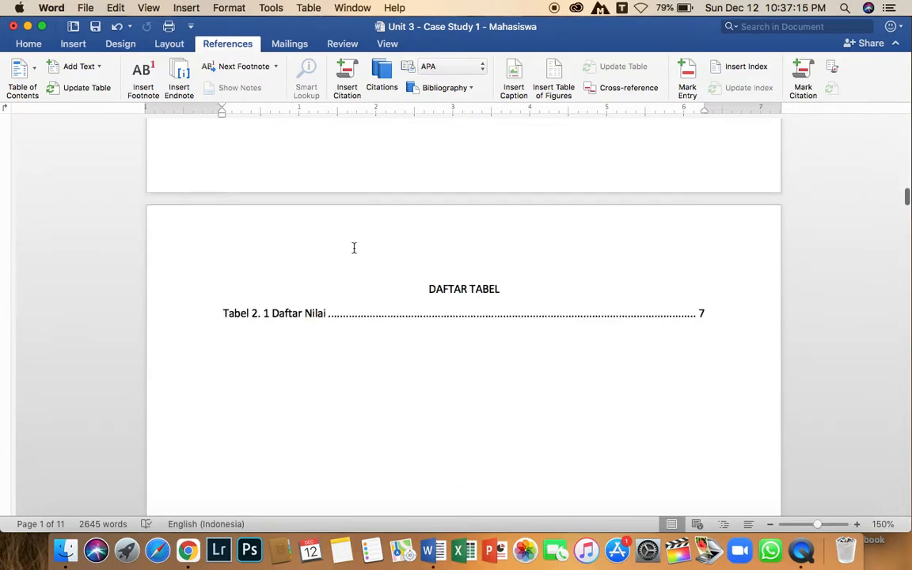
pyautogui.scroll(-2, 354, 248)
pyautogui.scroll(-6, 354, 248)
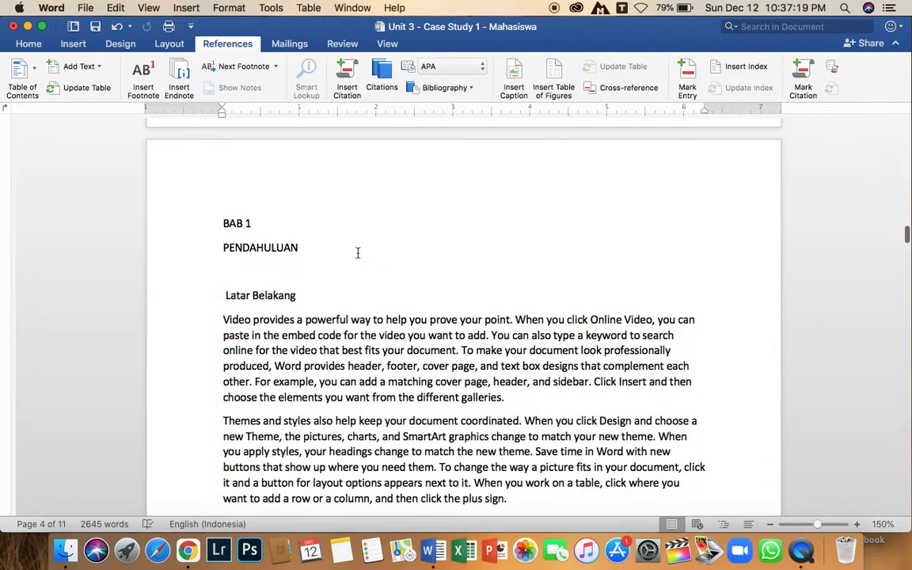
pyautogui.moveTo(223, 223)
pyautogui.mouseDown()
pyautogui.moveTo(303, 247)
pyautogui.moveTo(223, 224)
pyautogui.mouseUp()
pyautogui.click(315, 246)
pyautogui.moveTo(225, 295); pyautogui.dragTo(297, 296)
pyautogui.scroll(-1, 321, 282)
pyautogui.scroll(1, 310, 261)
pyautogui.click(304, 246)
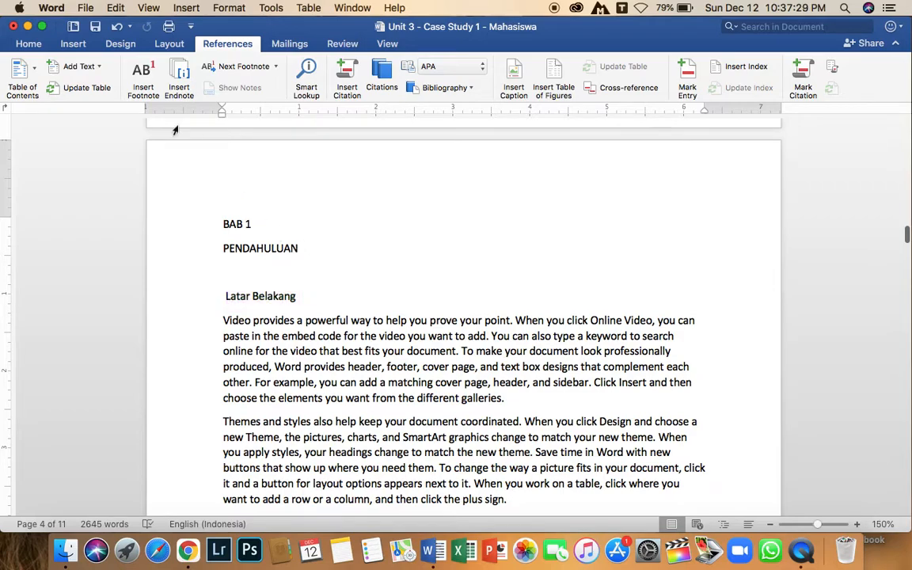
# Apply the Heading 1 style to the BAB 1 and PENDAHULUAN lines and center them.
pyautogui.click(32, 43)
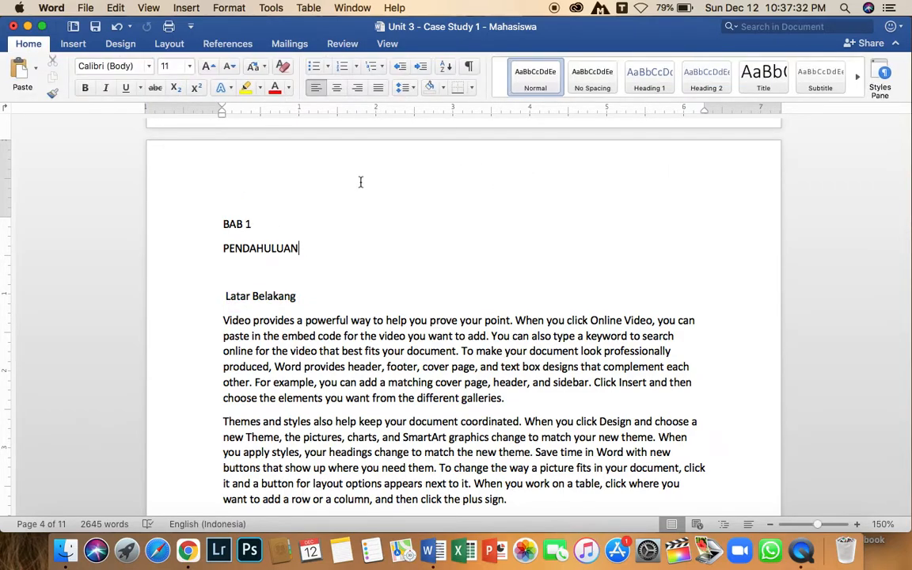
pyautogui.click(29, 43)
pyautogui.scroll(3, 138, 101)
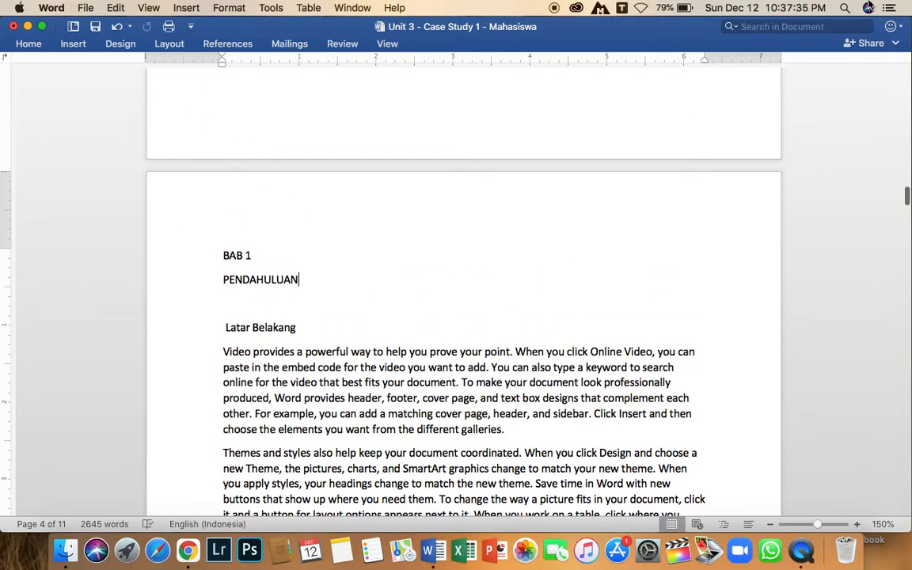
pyautogui.click(896, 44)
pyautogui.moveTo(302, 333); pyautogui.dragTo(222, 307)
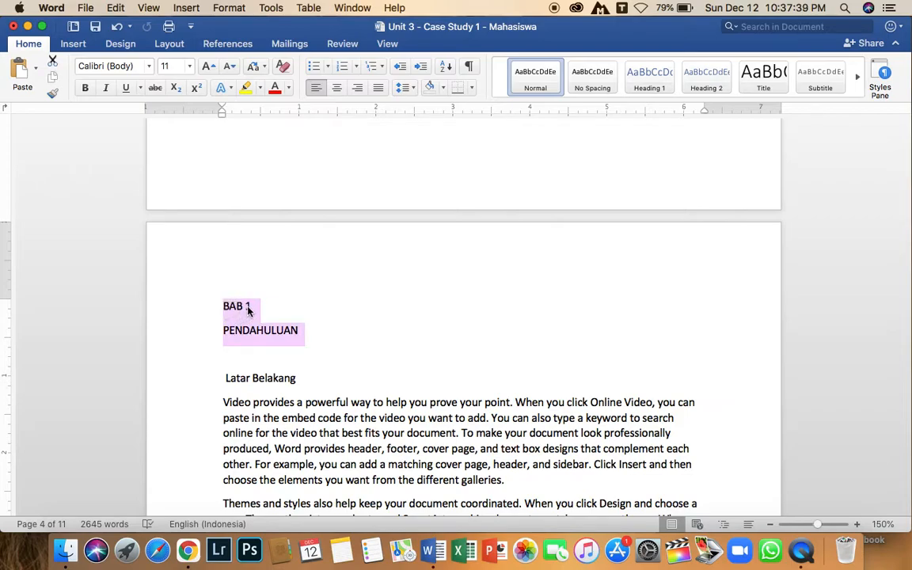
pyautogui.click(643, 80)
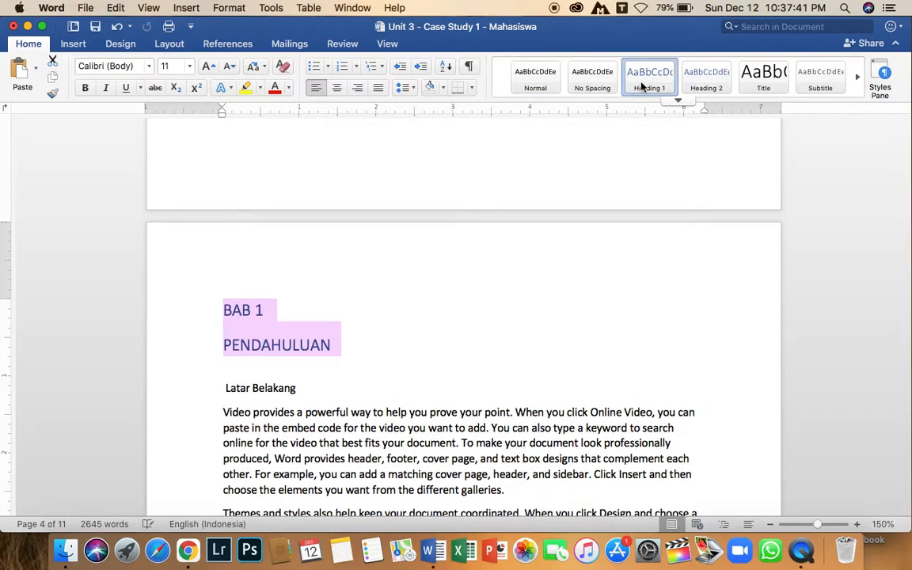
pyautogui.press('super+e')
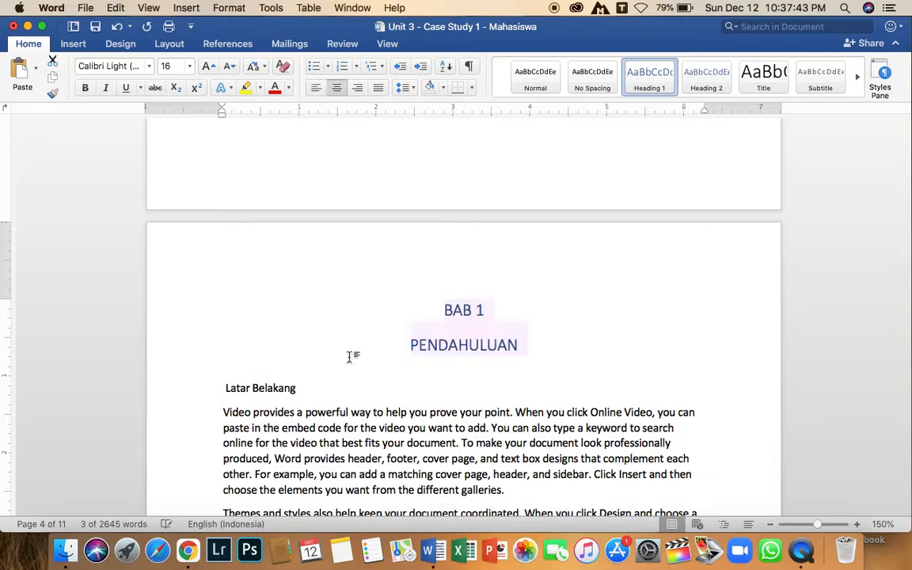
# Apply the Heading 2 style and numbered list formatting to the Latar Belakang subheading.
pyautogui.moveTo(299, 393); pyautogui.dragTo(227, 388)
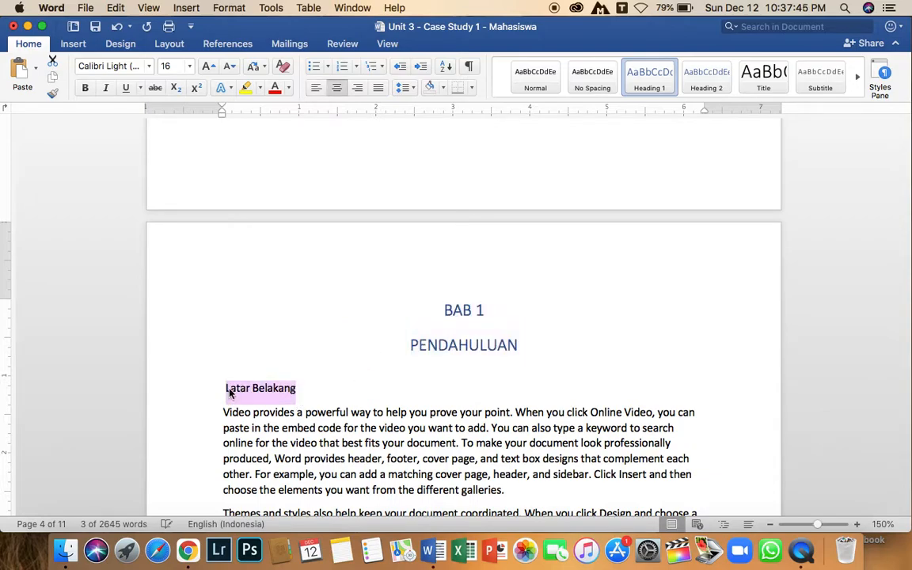
pyautogui.click(700, 79)
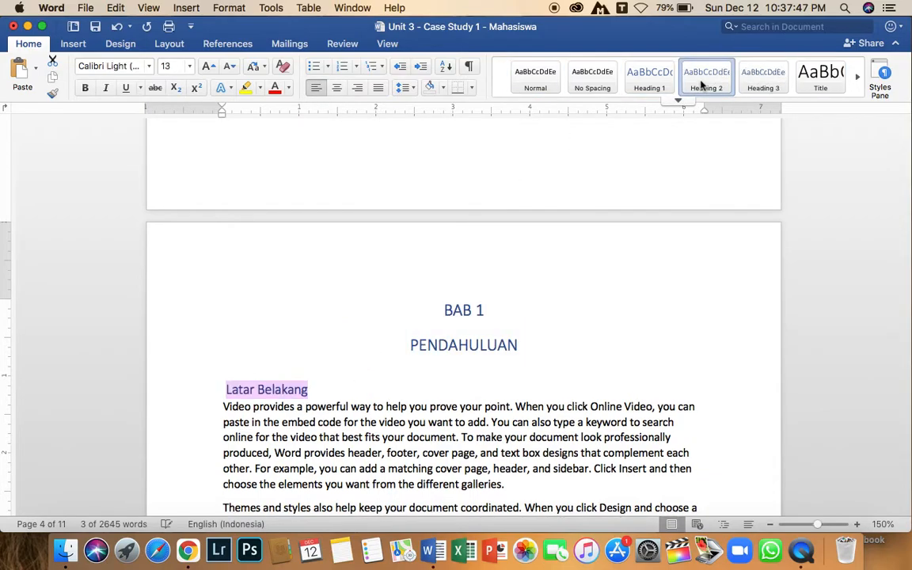
pyautogui.click(225, 392)
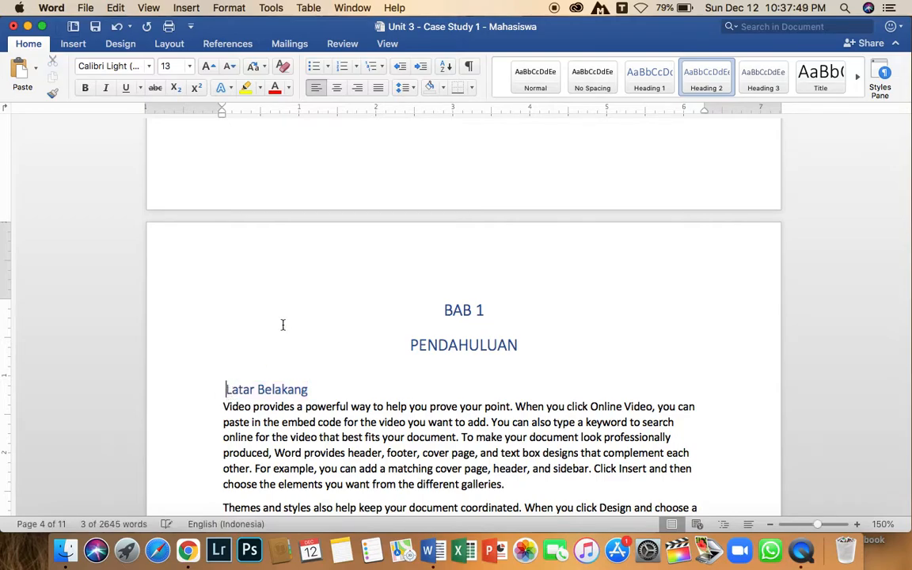
pyautogui.click(345, 68)
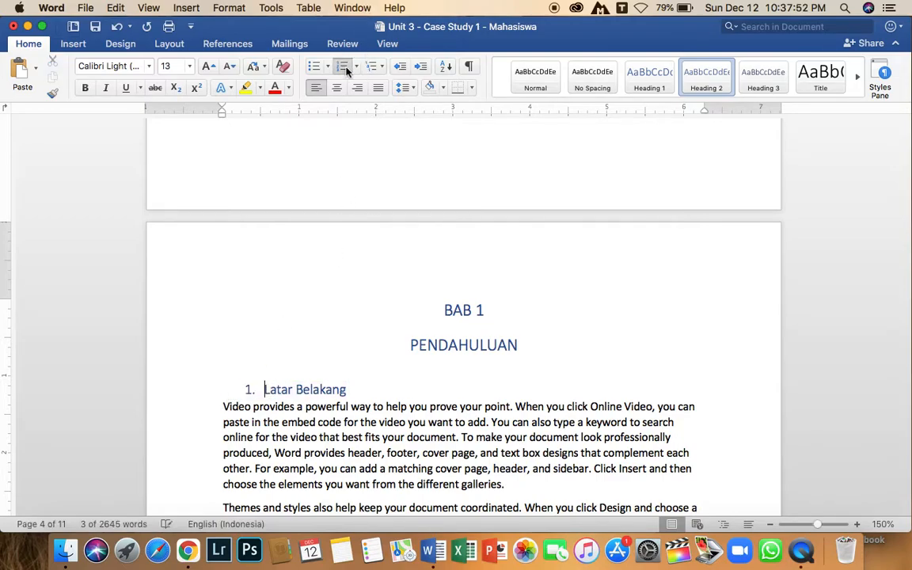
pyautogui.click(356, 390)
# Apply the Heading 2 style and numbered list formatting to the Rumusan Masalah subheading.
pyautogui.scroll(-10, 265, 395)
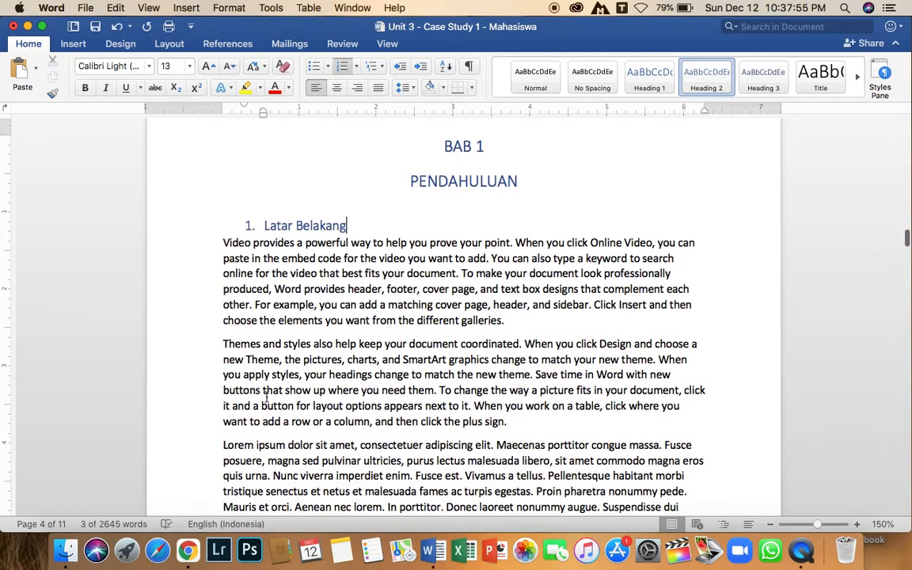
pyautogui.moveTo(320, 319); pyautogui.dragTo(224, 315)
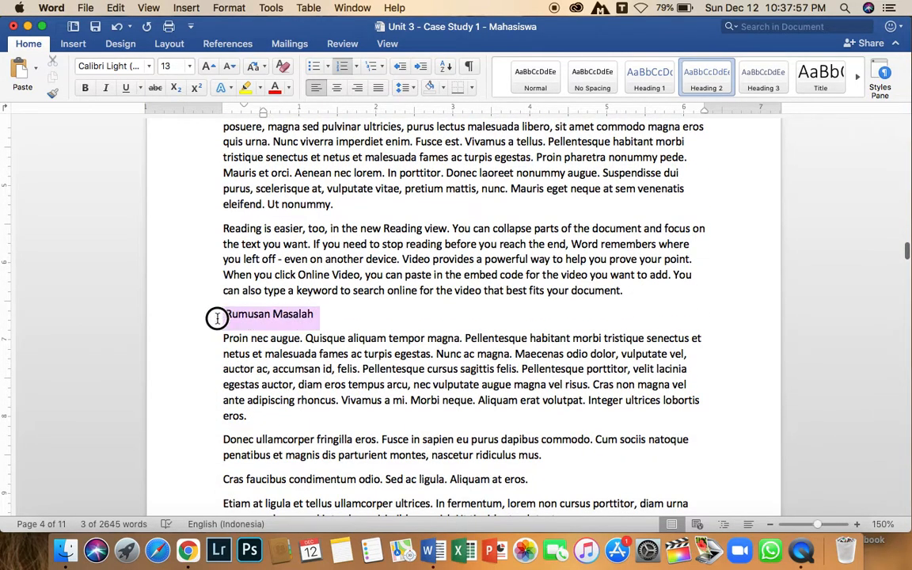
pyautogui.click(698, 83)
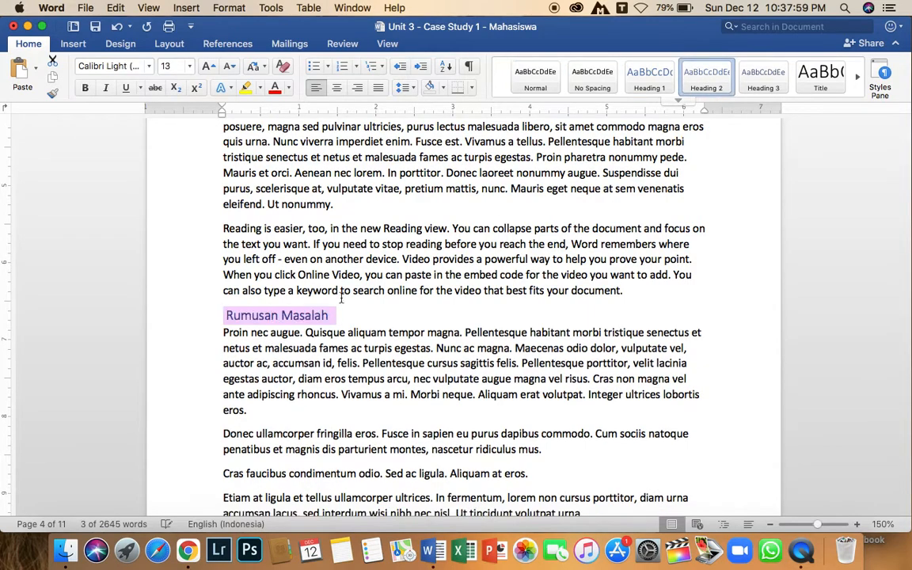
pyautogui.click(340, 66)
# Apply the Heading 2 style and numbered list formatting to the Tujuan subheading.
pyautogui.scroll(-10, 394, 272)
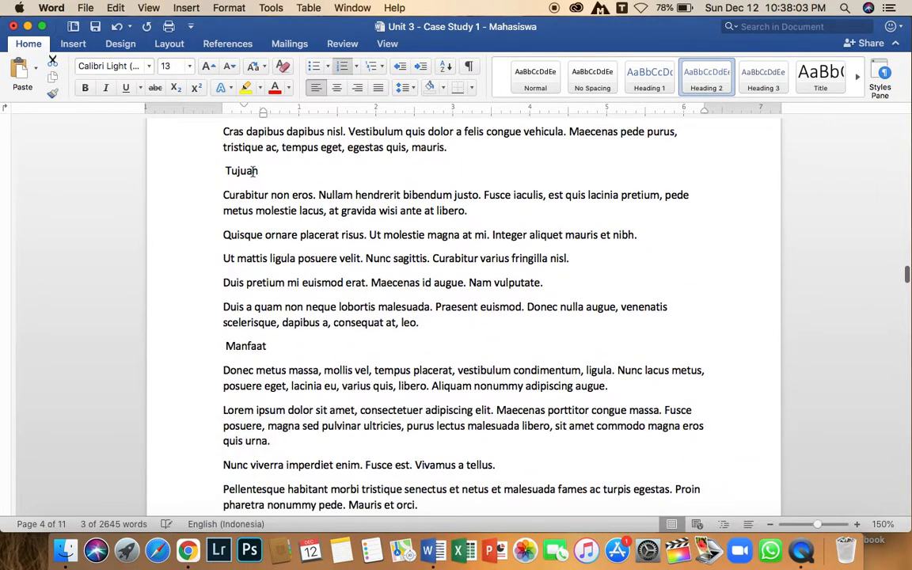
pyautogui.doubleClick(252, 171)
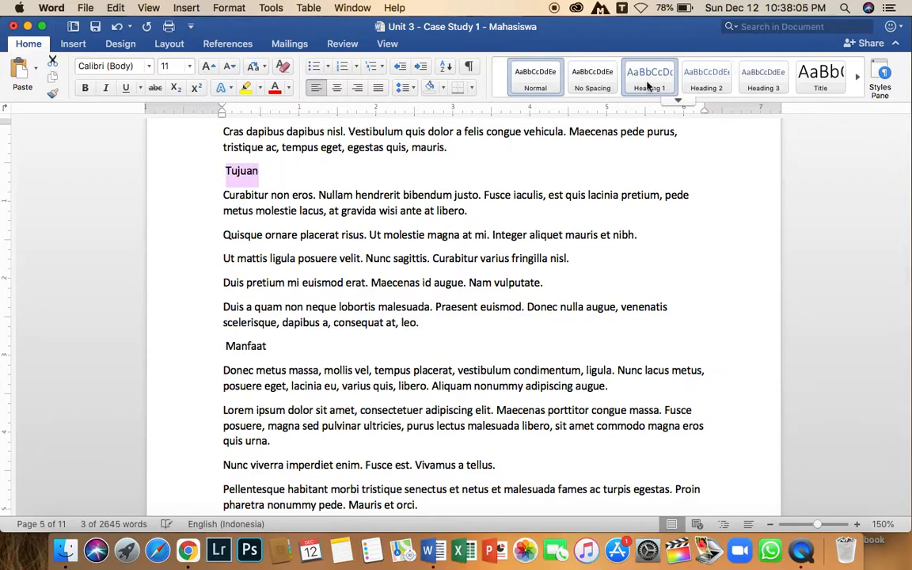
pyautogui.click(707, 79)
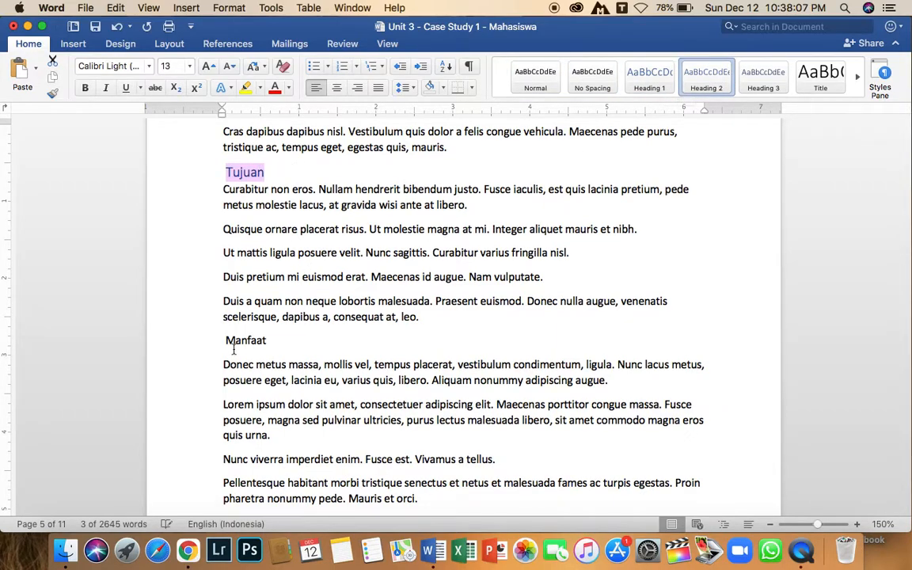
pyautogui.click(344, 68)
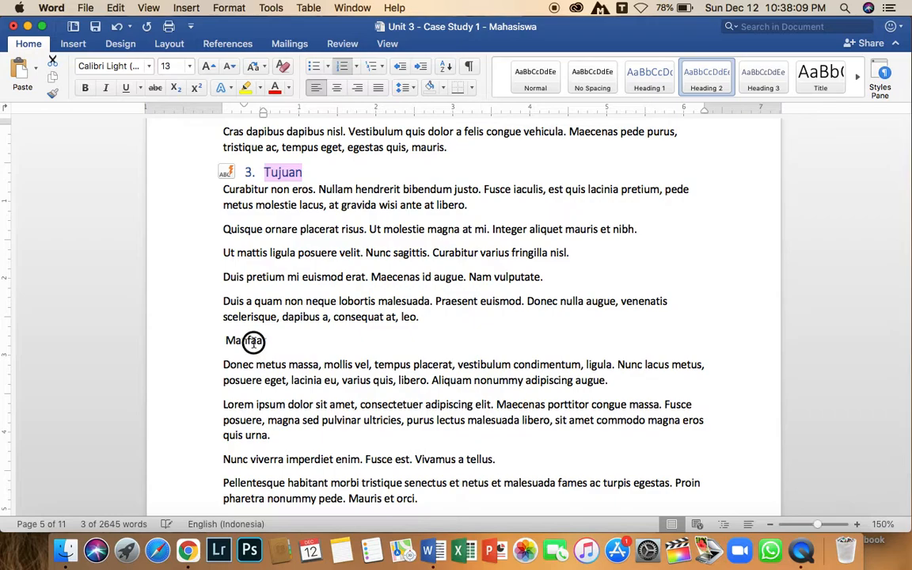
# Apply the Heading 2 style and numbered list formatting to the Manfaat subheading.
pyautogui.doubleClick(254, 341)
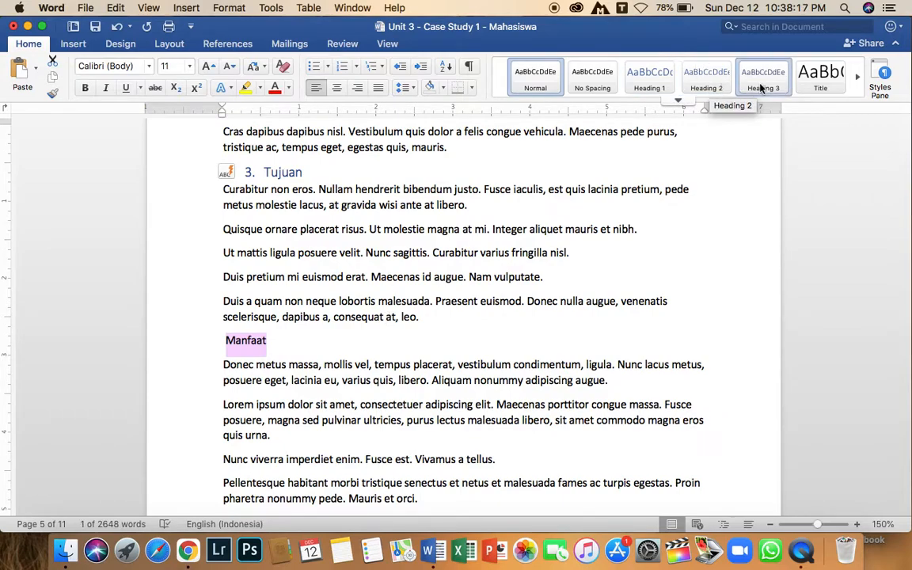
pyautogui.click(707, 79)
pyautogui.scroll(-5, 354, 238)
pyautogui.scroll(2, 354, 167)
pyautogui.click(342, 66)
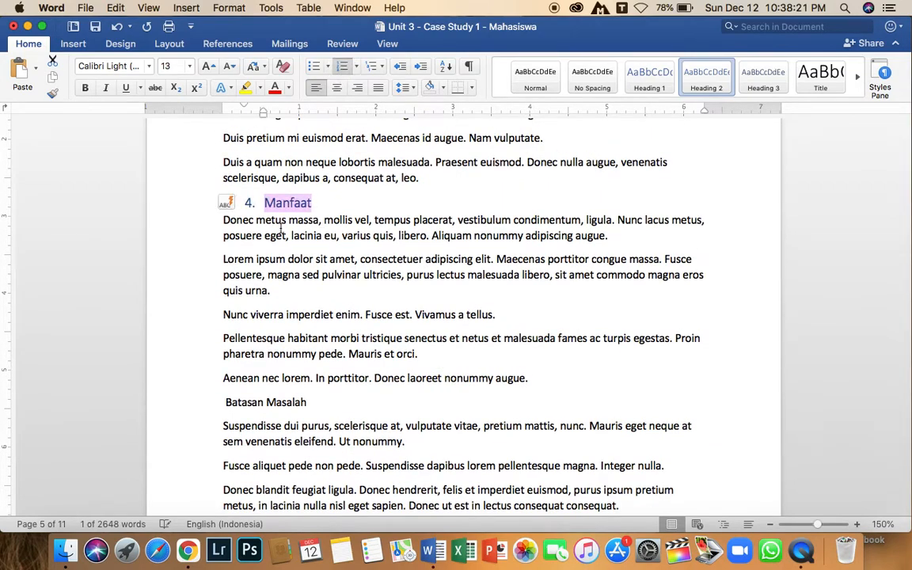
# Apply the Heading 2 style and numbered list formatting to the Batasan Masalah subheading.
pyautogui.scroll(-4, 305, 258)
pyautogui.scroll(-2, 305, 257)
pyautogui.moveTo(306, 231); pyautogui.dragTo(229, 233)
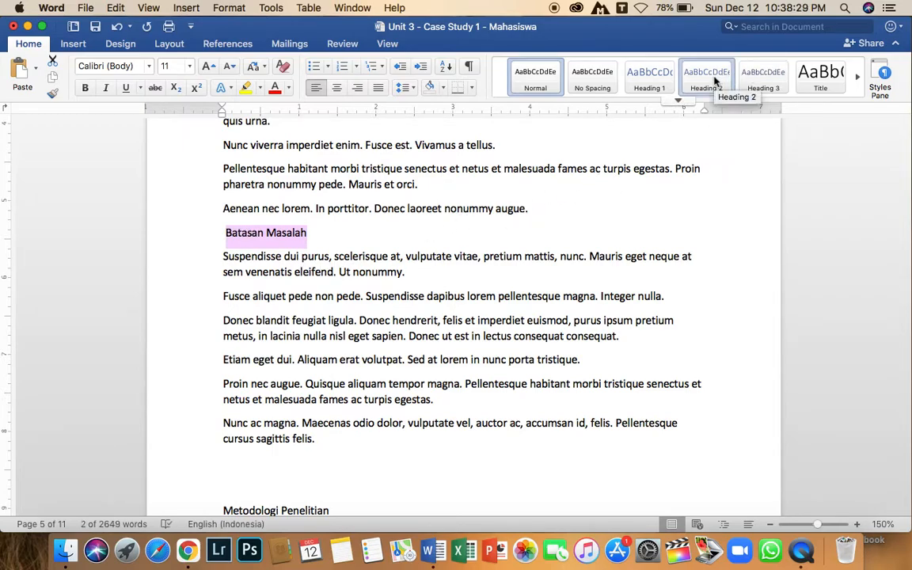
pyautogui.click(707, 77)
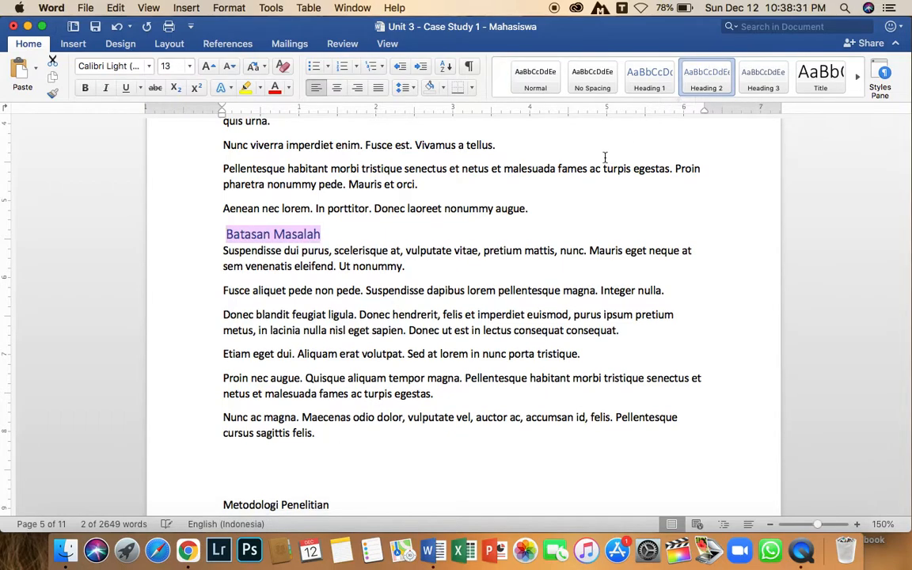
pyautogui.click(343, 68)
# Apply the Heading 1 style to the BAB 2 and TINJAUAN PUSTAKA lines.
pyautogui.scroll(-10, 354, 274)
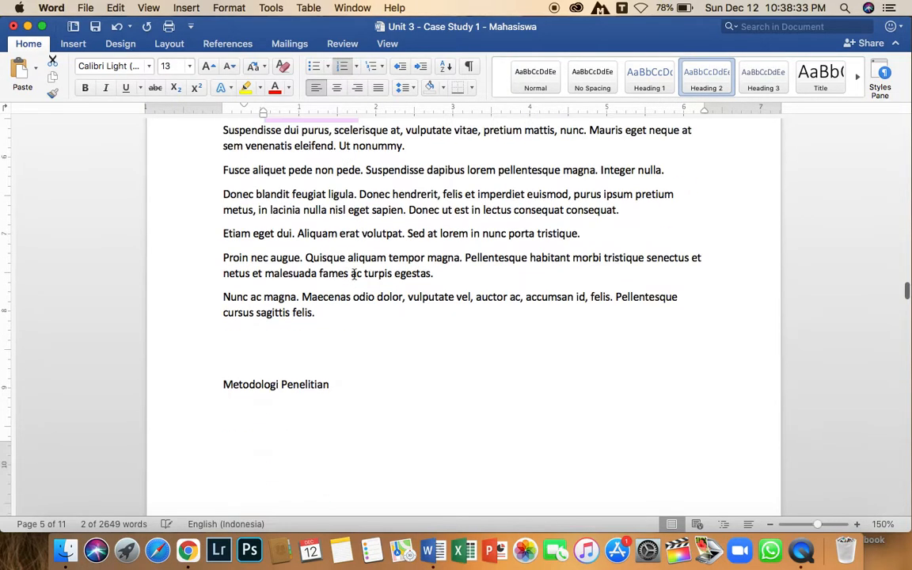
pyautogui.scroll(-10, 353, 274)
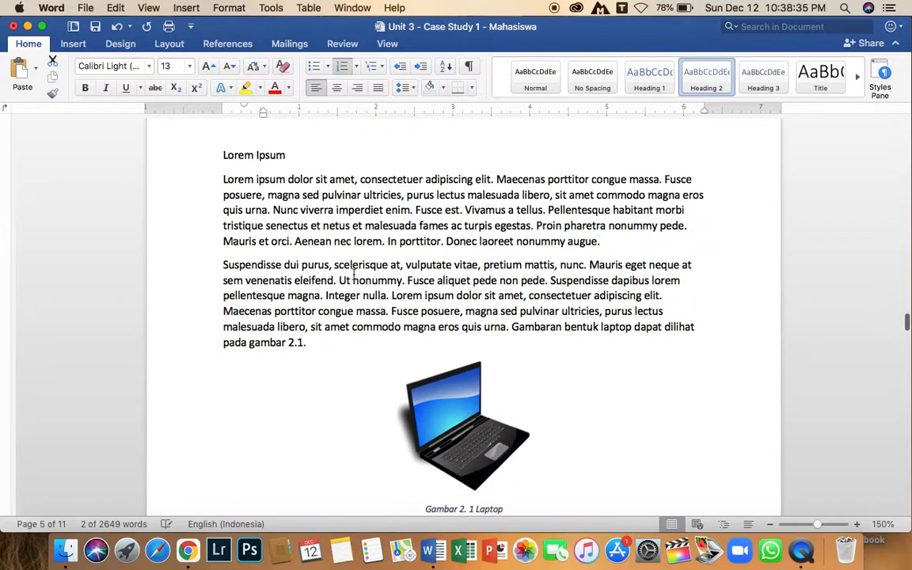
pyautogui.scroll(2, 308, 254)
pyautogui.moveTo(266, 192); pyautogui.dragTo(202, 189)
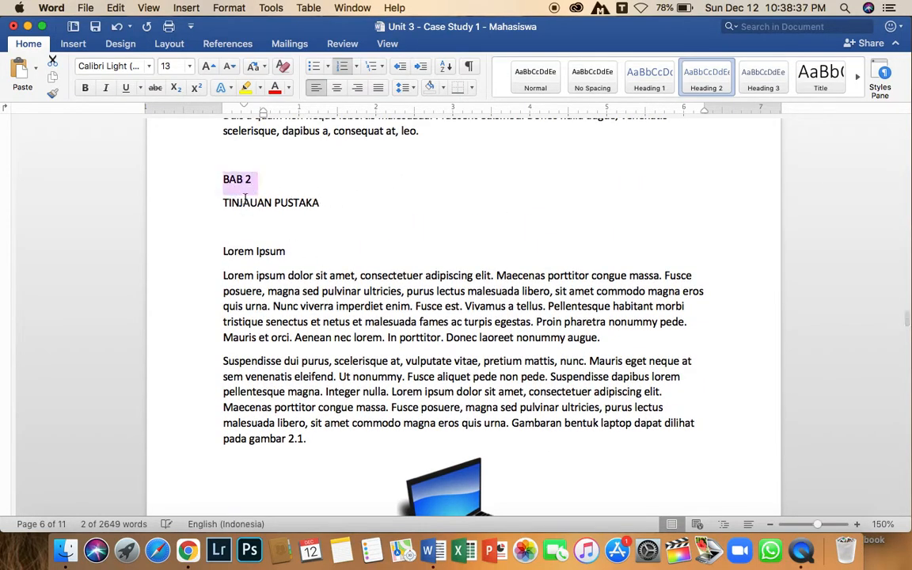
pyautogui.click(258, 205)
pyautogui.moveTo(329, 205); pyautogui.dragTo(217, 183)
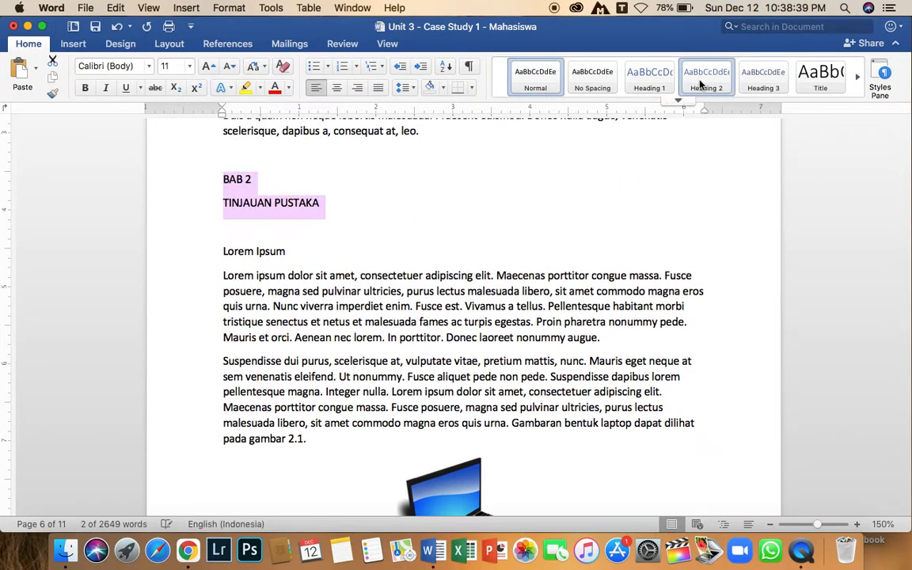
pyautogui.click(649, 77)
# Apply the Heading 2 style and numbered list formatting to the Lorem Ipsum subheading under BAB 2.
pyautogui.moveTo(286, 265); pyautogui.dragTo(212, 265)
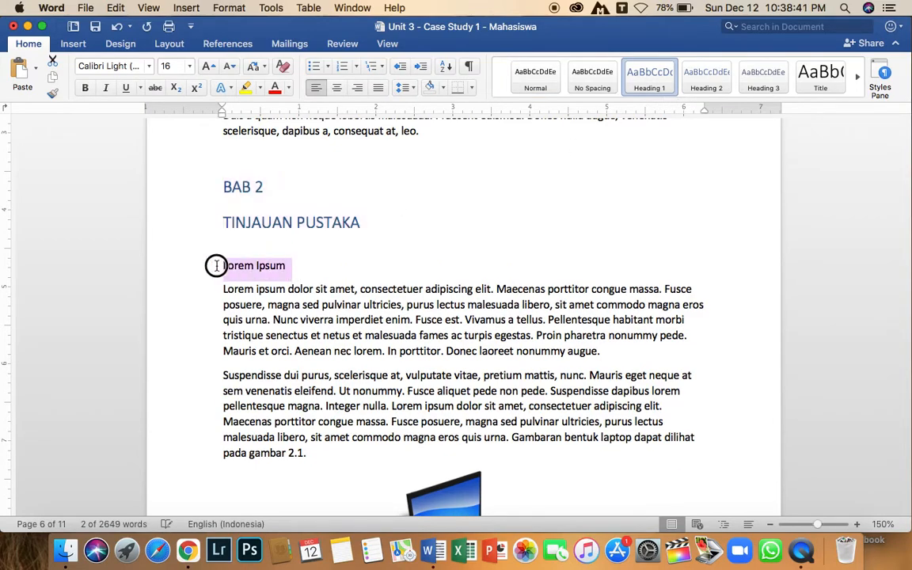
pyautogui.click(706, 79)
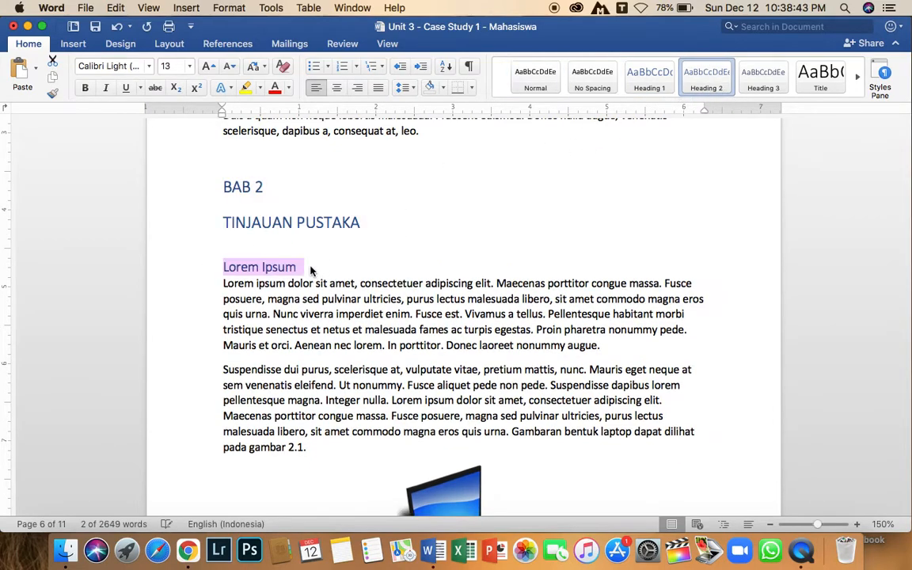
pyautogui.click(341, 66)
# Center the BAB 2 and TINJAUAN PUSTAKA heading lines.
pyautogui.moveTo(390, 210); pyautogui.dragTo(229, 189)
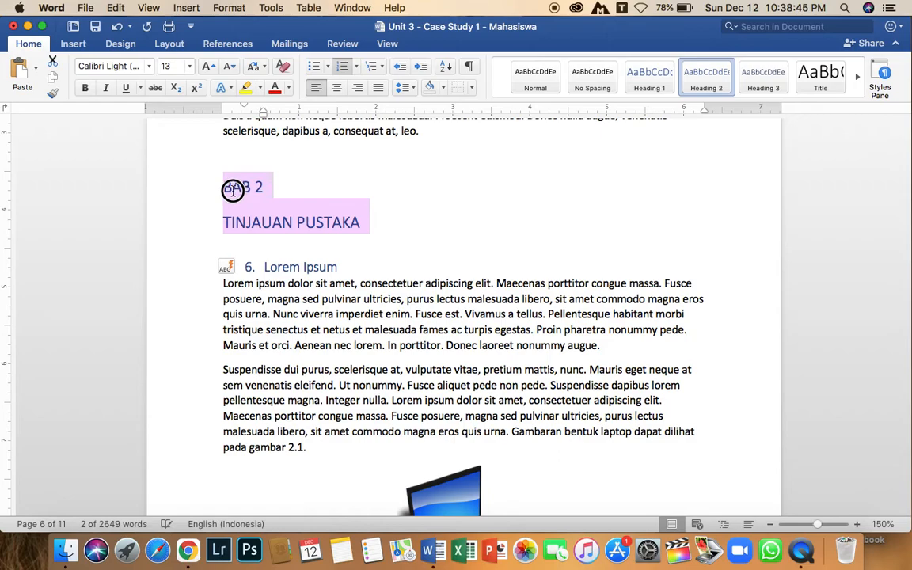
pyautogui.click(336, 87)
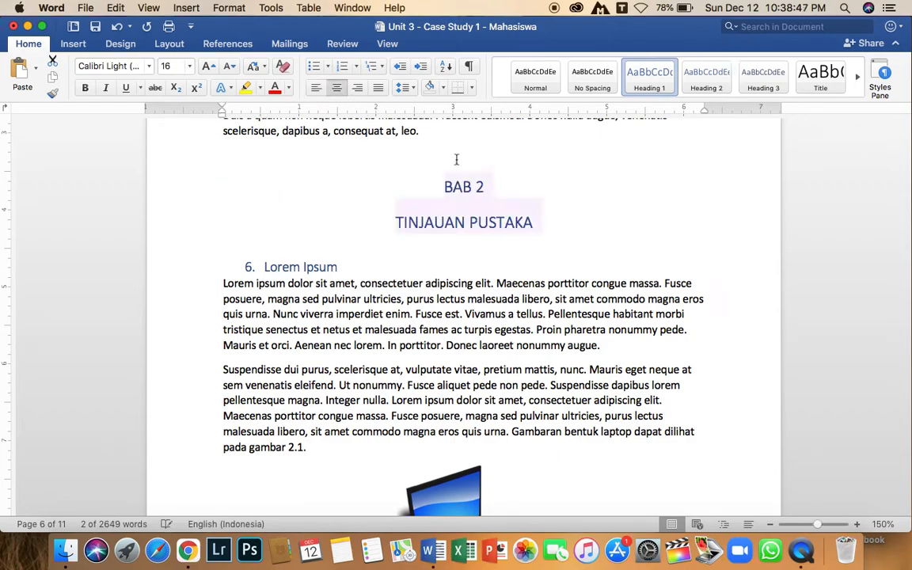
pyautogui.click(469, 219)
pyautogui.scroll(-15, 460, 227)
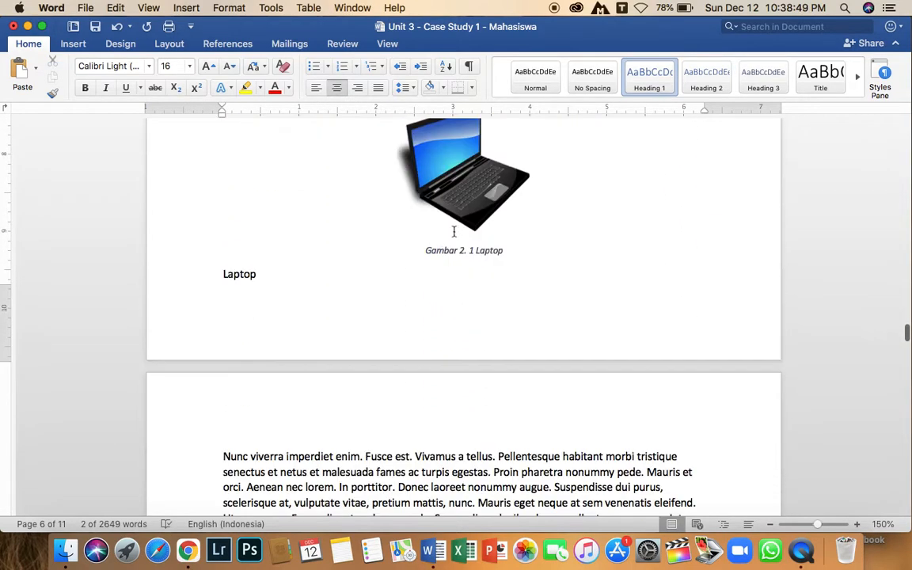
pyautogui.scroll(-5, 440, 236)
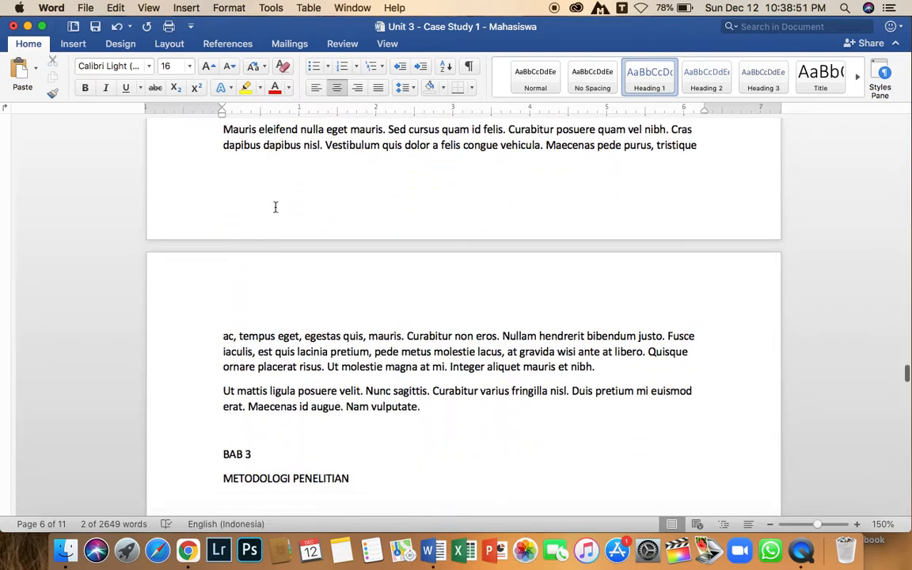
pyautogui.scroll(-5, 275, 206)
pyautogui.moveTo(225, 344); pyautogui.dragTo(352, 360)
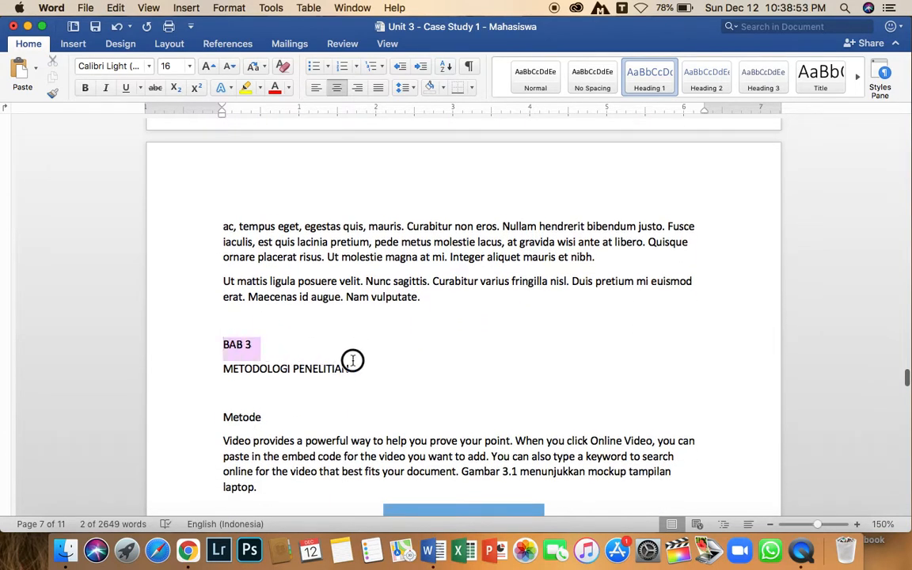
pyautogui.scroll(-4, 314, 396)
pyautogui.click(254, 273)
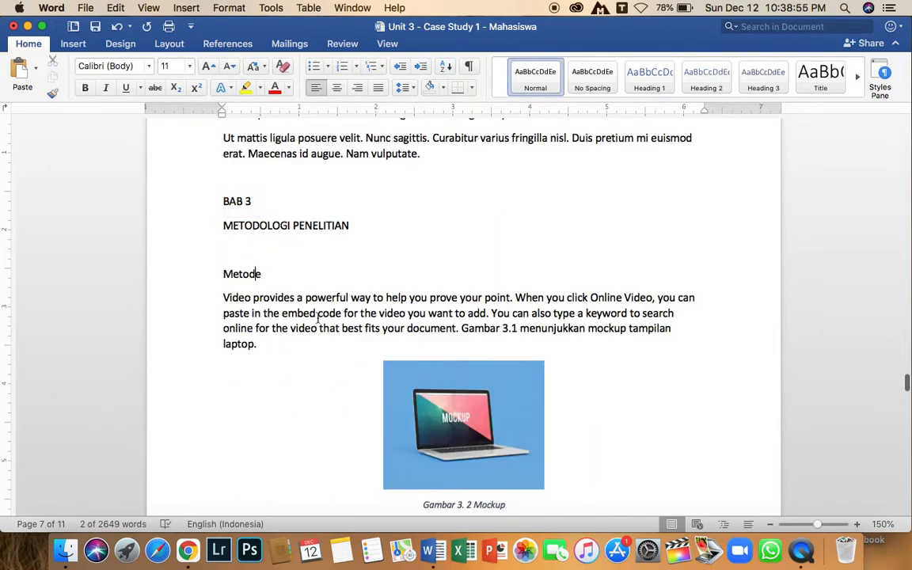
# Insert a Classic automatic table of contents below the DAFTAR ISI title.
pyautogui.scroll(20, 316, 315)
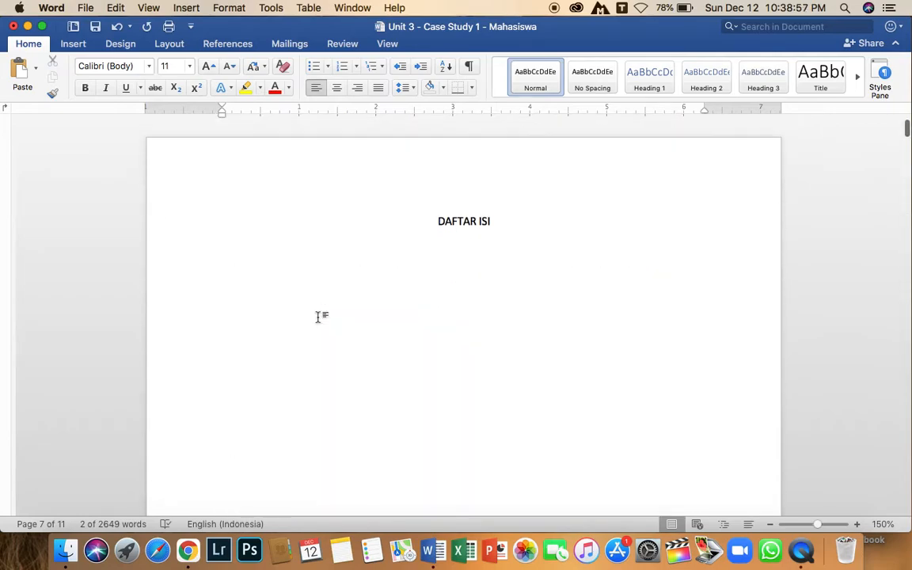
pyautogui.click(224, 246)
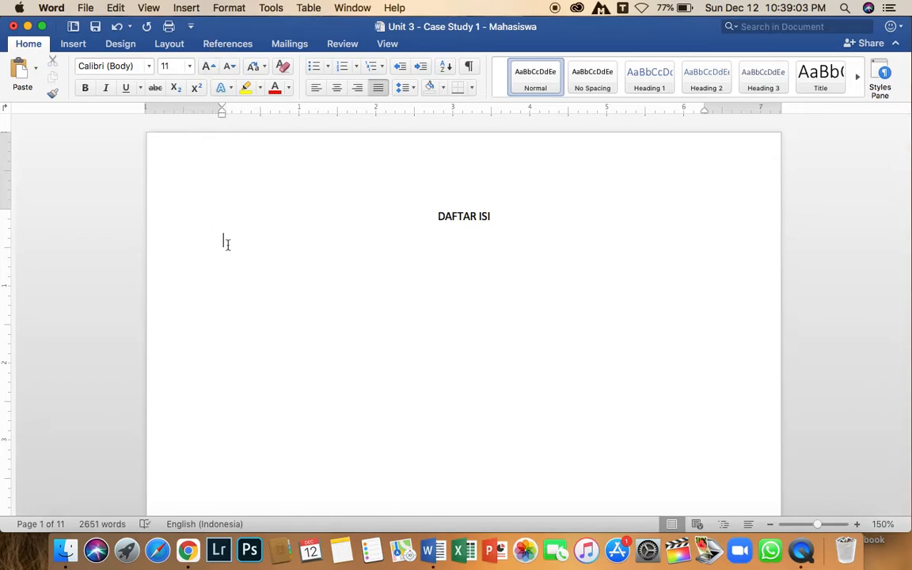
pyautogui.click(218, 46)
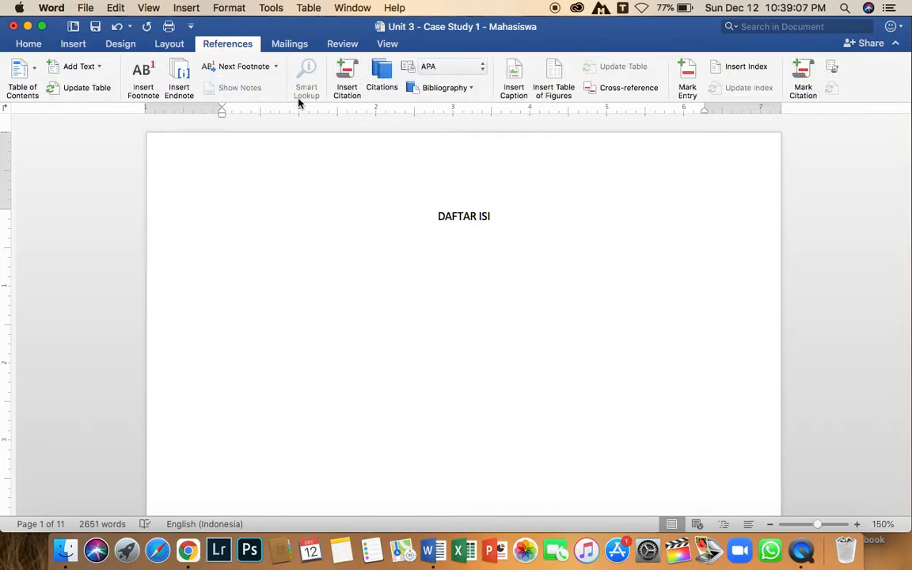
pyautogui.click(35, 73)
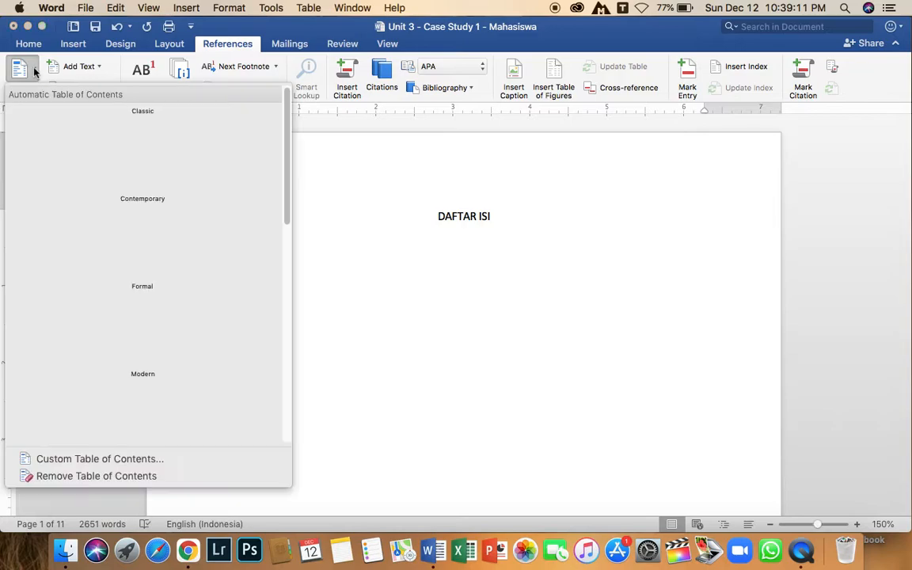
pyautogui.click(35, 69)
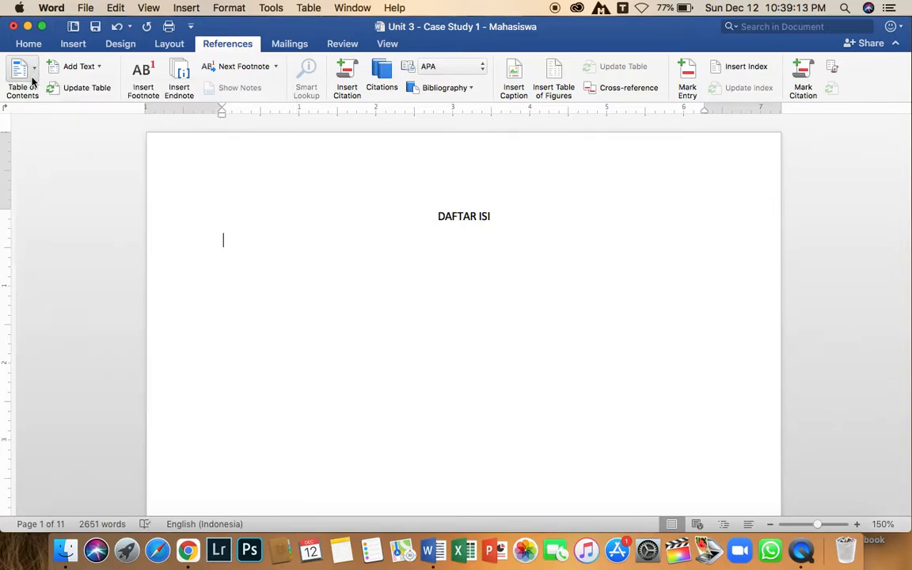
pyautogui.click(29, 66)
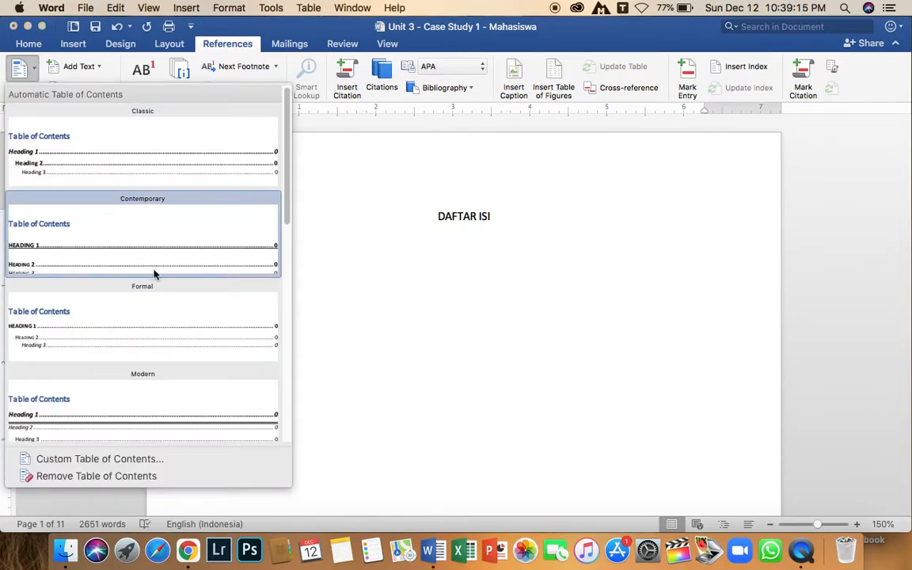
pyautogui.click(119, 157)
# Scroll through the generated table of contents to check its entries and page numbers.
pyautogui.scroll(5, 117, 158)
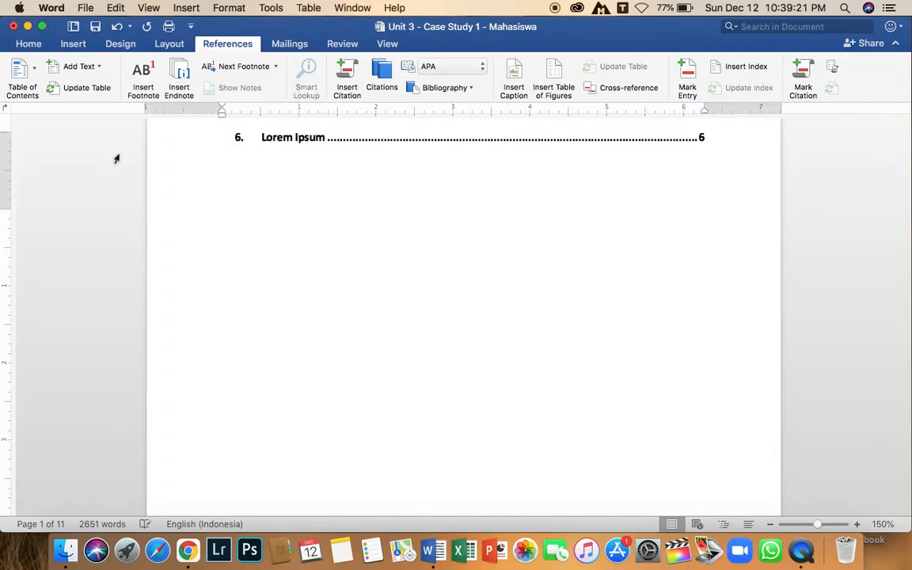
pyautogui.scroll(3, 338, 227)
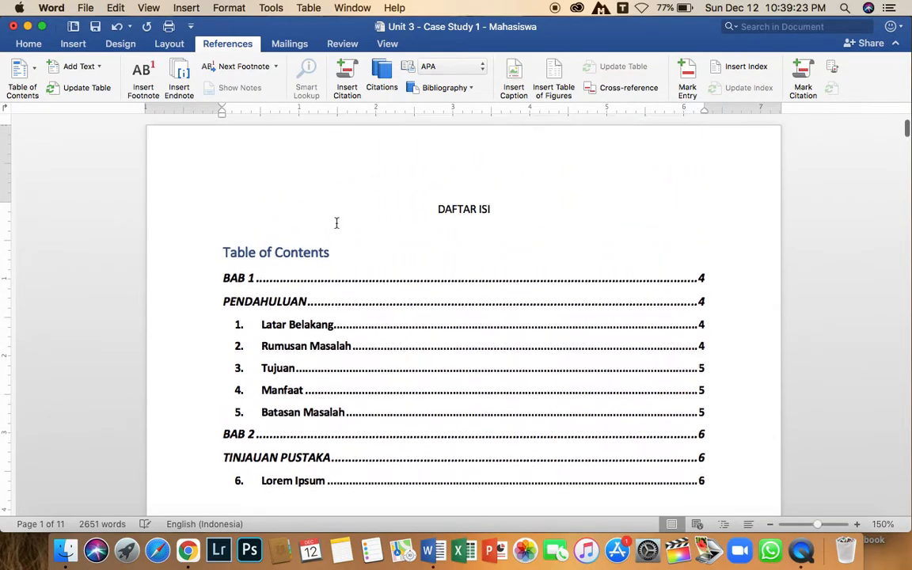
pyautogui.click(405, 306)
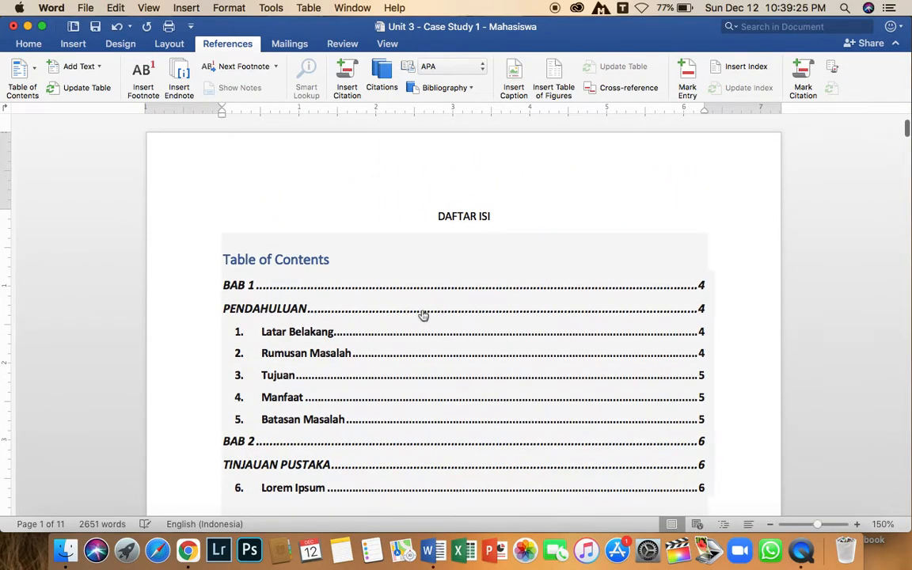
pyautogui.scroll(-3, 422, 360)
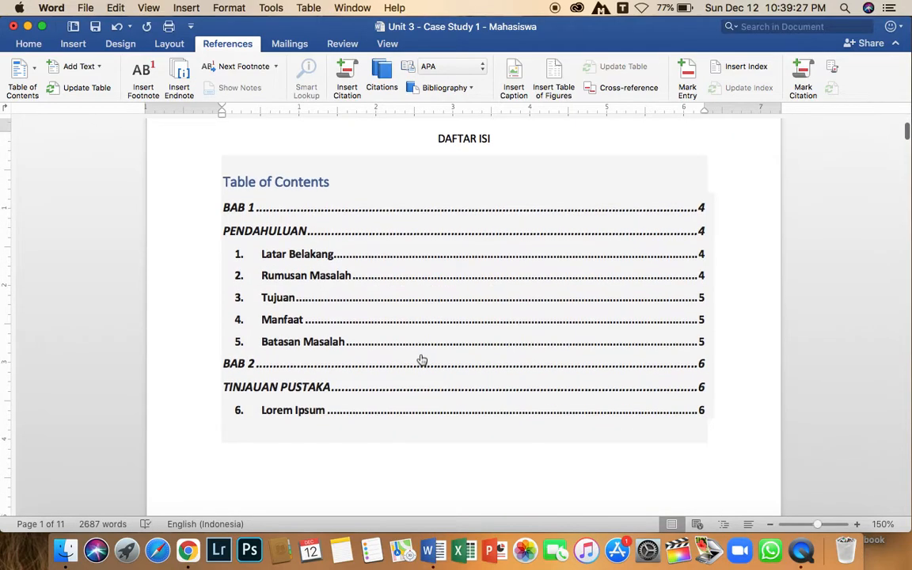
pyautogui.scroll(3, 422, 360)
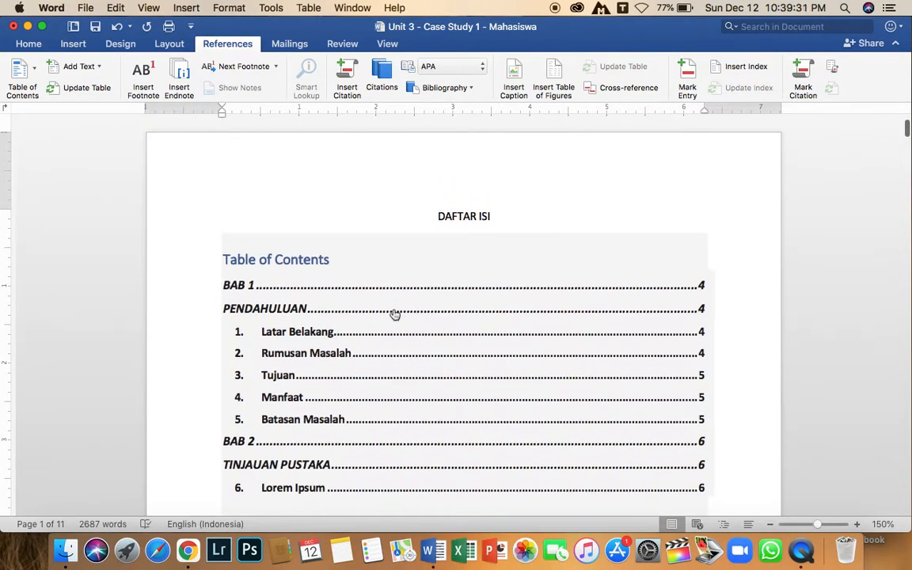
pyautogui.scroll(-2, 394, 315)
pyautogui.scroll(-10, 494, 265)
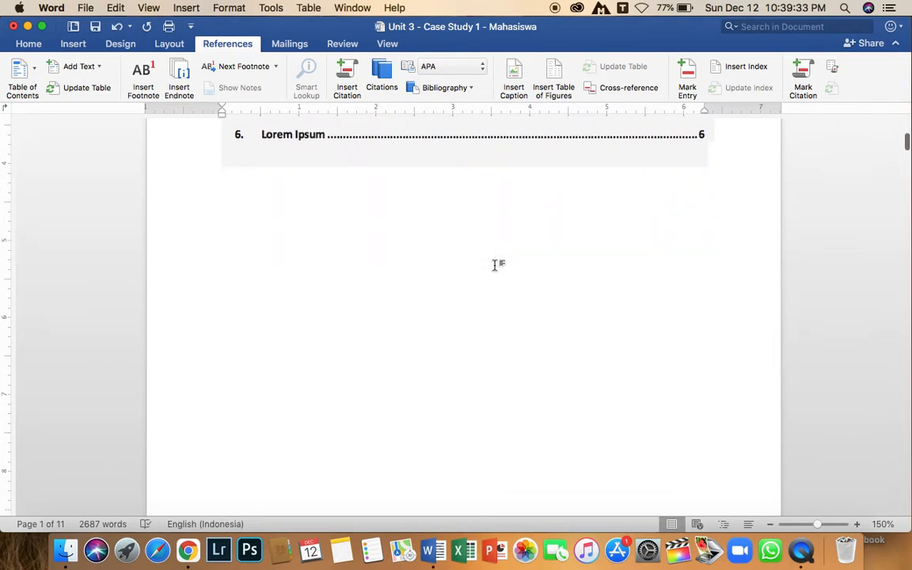
pyautogui.scroll(-12, 464, 285)
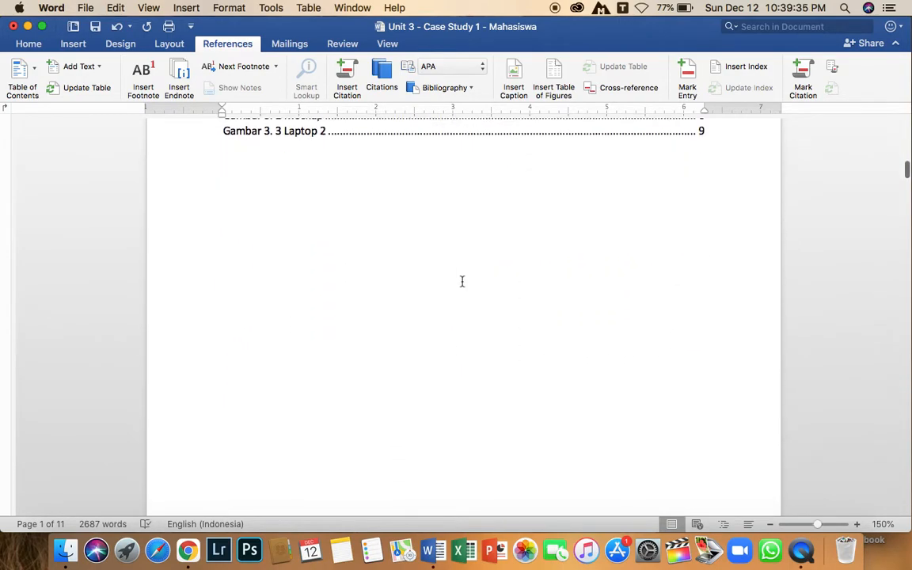
pyautogui.scroll(20, 475, 271)
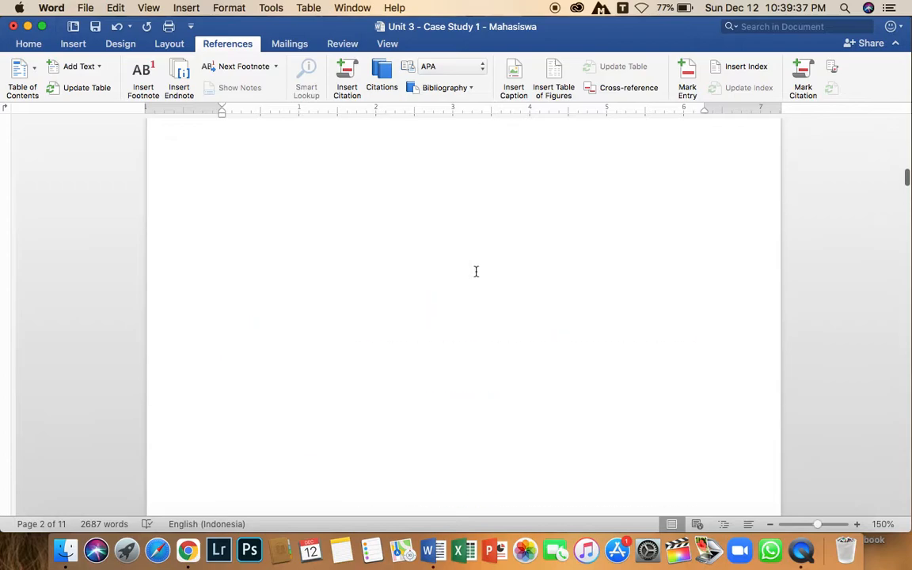
pyautogui.scroll(-1, 477, 276)
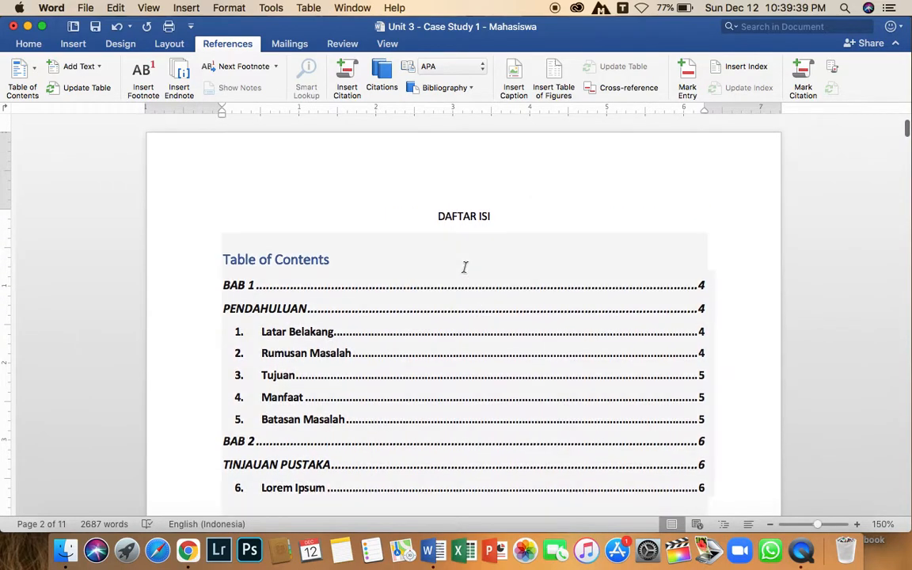
pyautogui.scroll(-10, 523, 255)
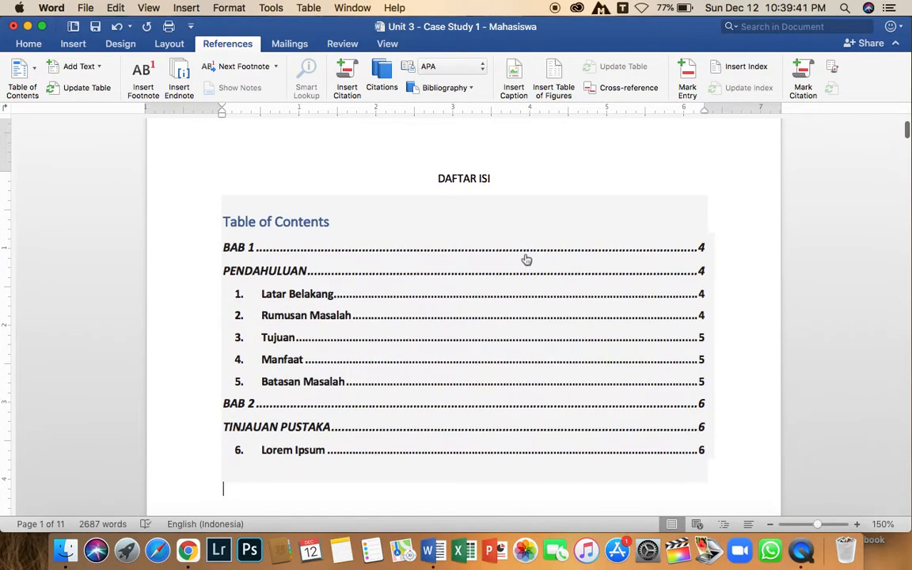
pyautogui.scroll(-10, 523, 255)
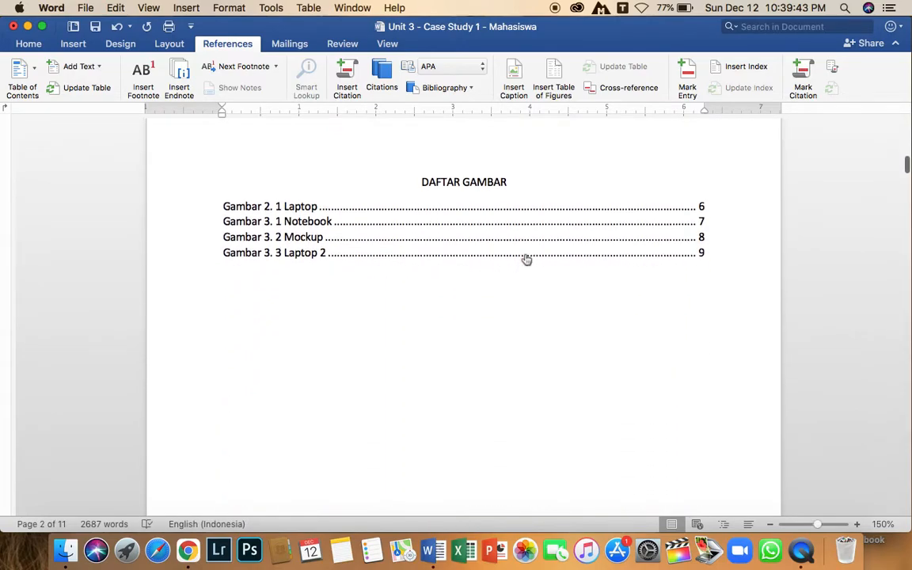
pyautogui.scroll(-8, 525, 257)
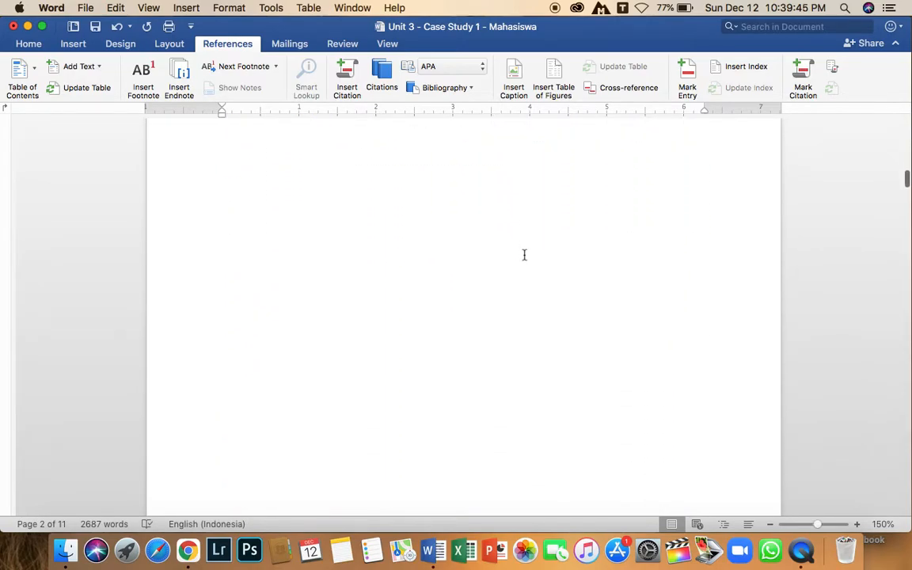
pyautogui.scroll(-8, 523, 255)
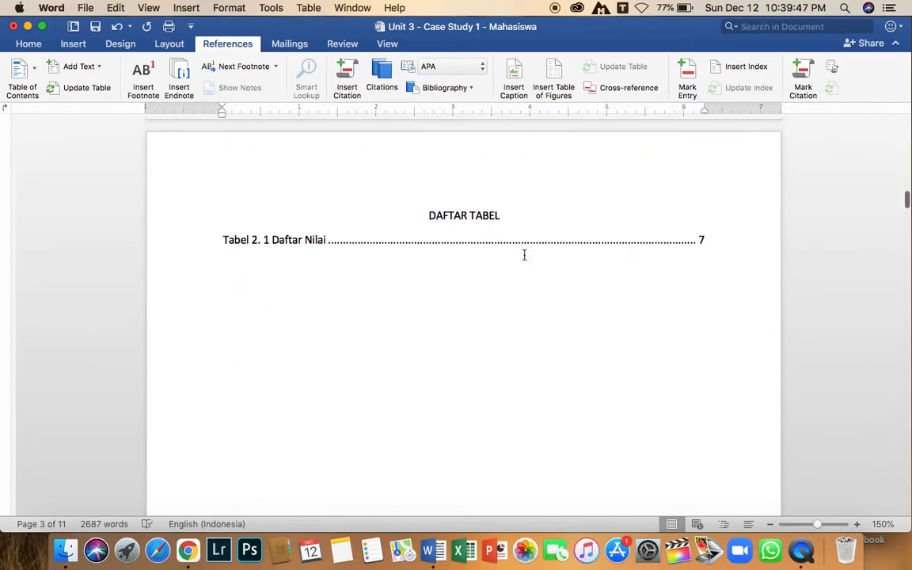
pyautogui.scroll(20, 523, 255)
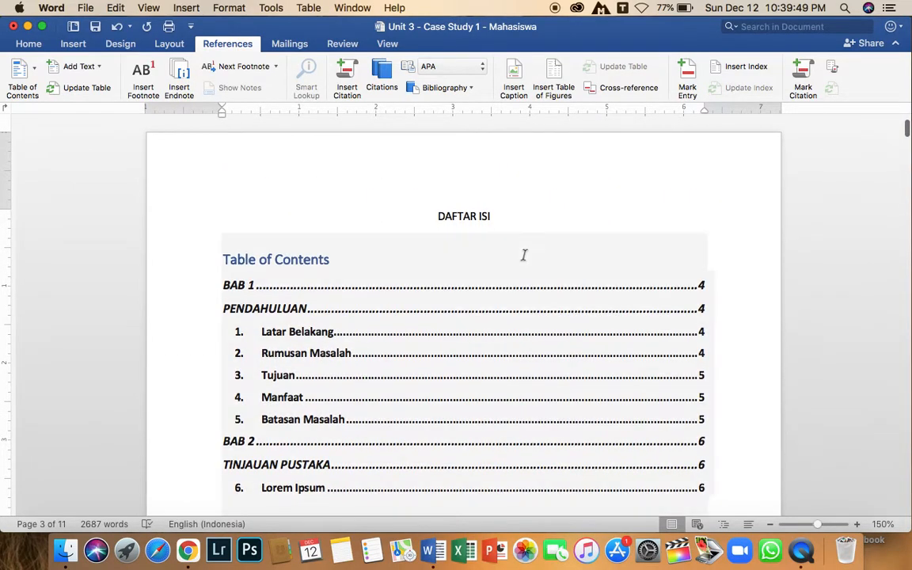
pyautogui.scroll(-10, 526, 249)
pyautogui.scroll(-10, 526, 247)
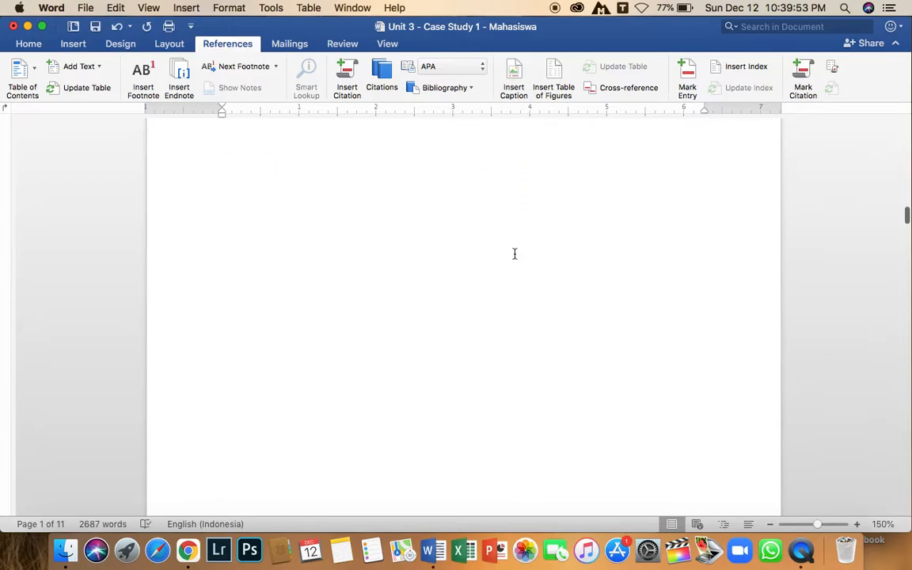
pyautogui.scroll(-15, 518, 303)
pyautogui.scroll(3, 576, 143)
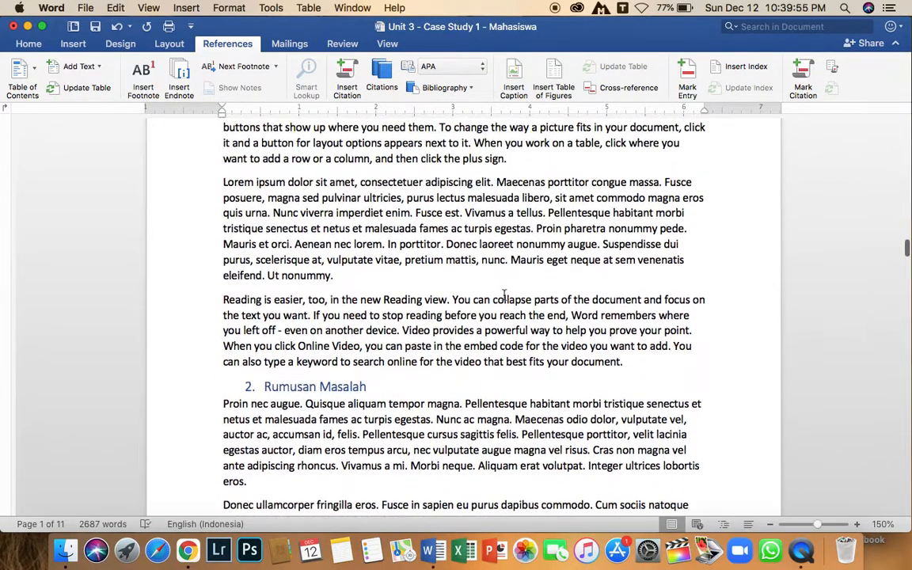